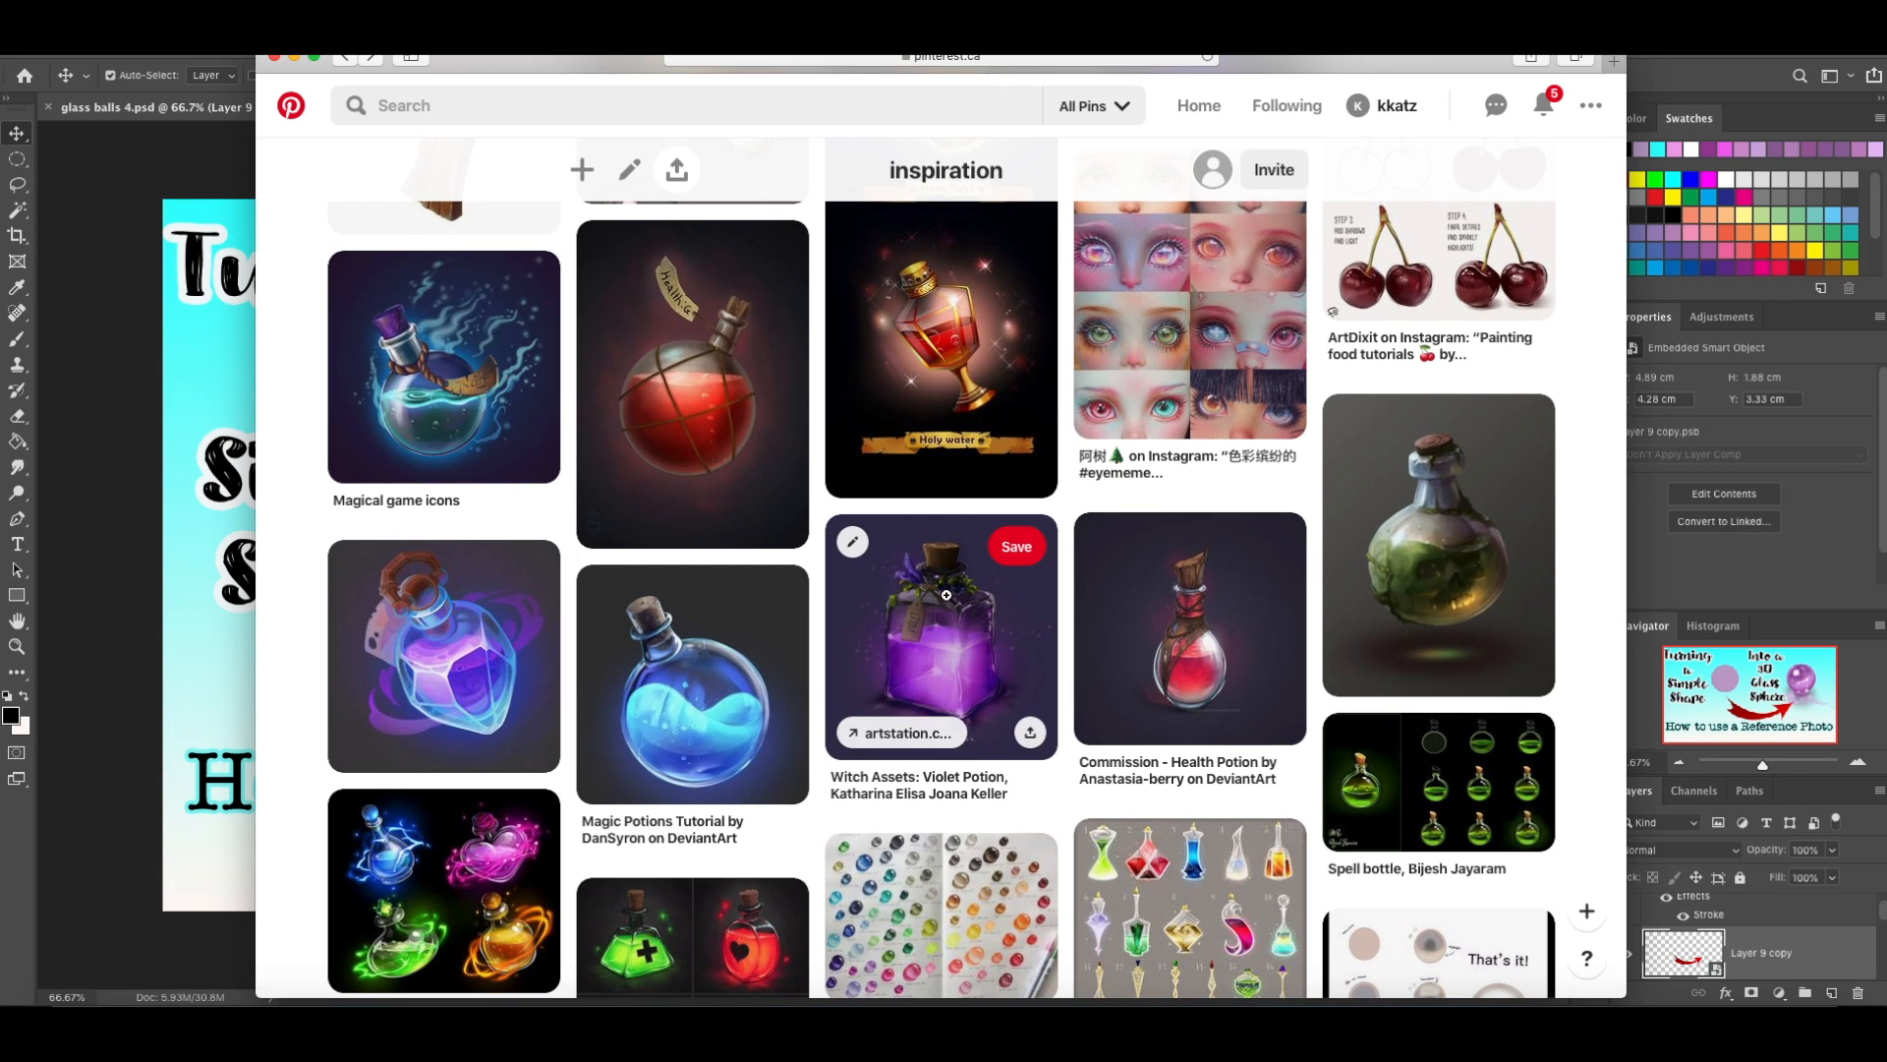
Browse the inspiration board on Pinterest for glass, sphere and material painting references.
scroll(948, 597, "down", 3)
scroll(947, 597, "down", 5)
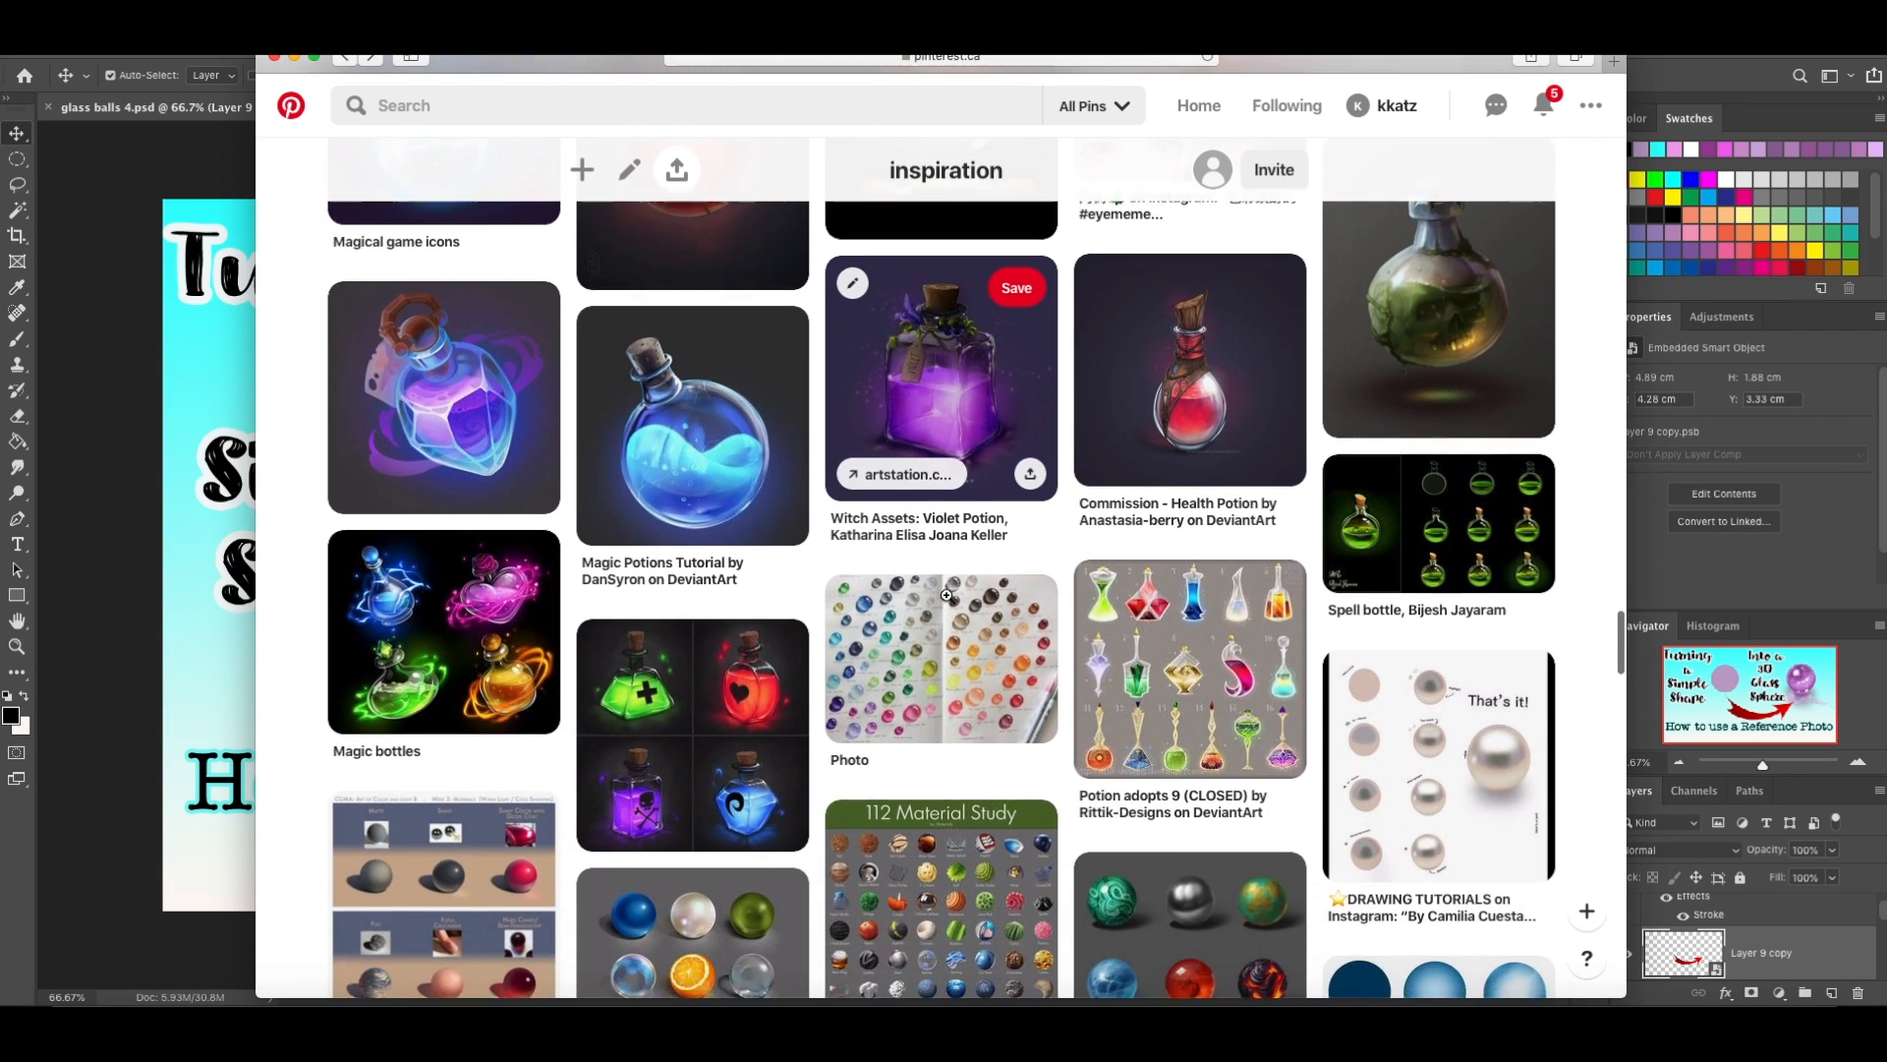
scroll(948, 597, "down", 6)
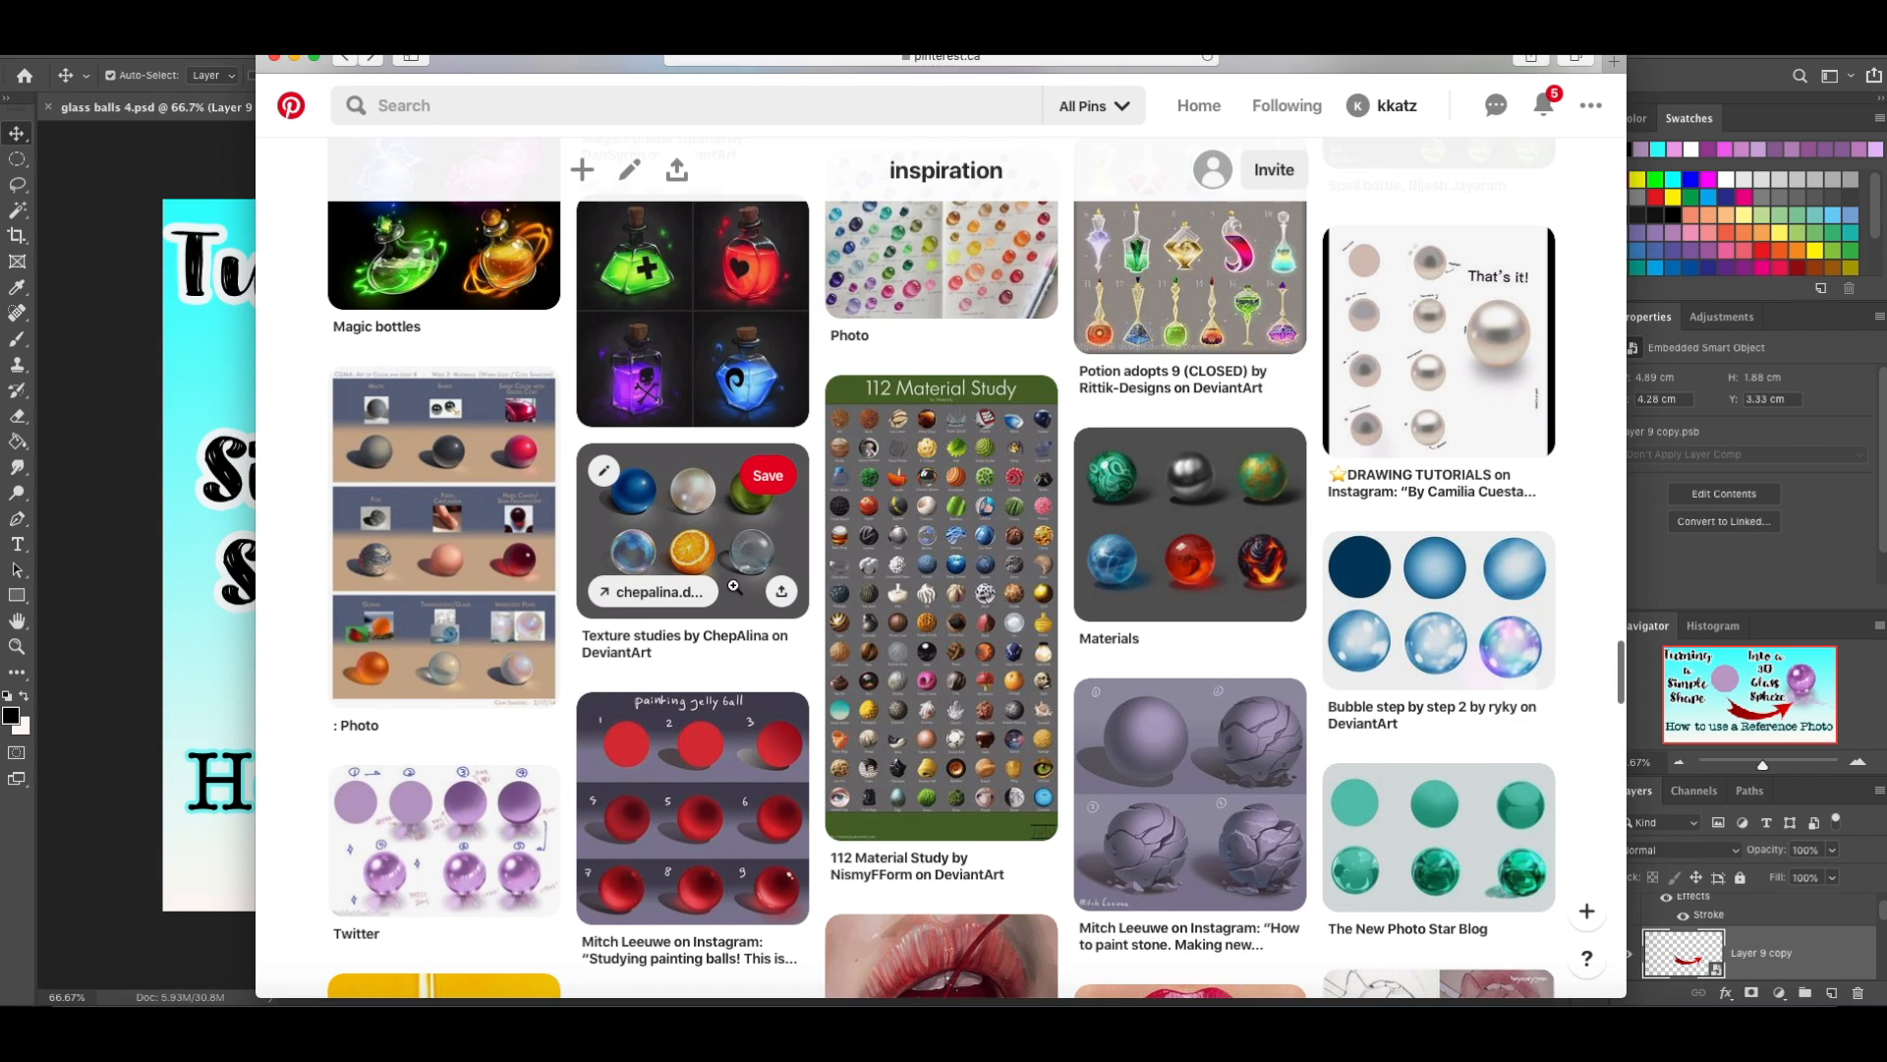
scroll(734, 586, "down", 4)
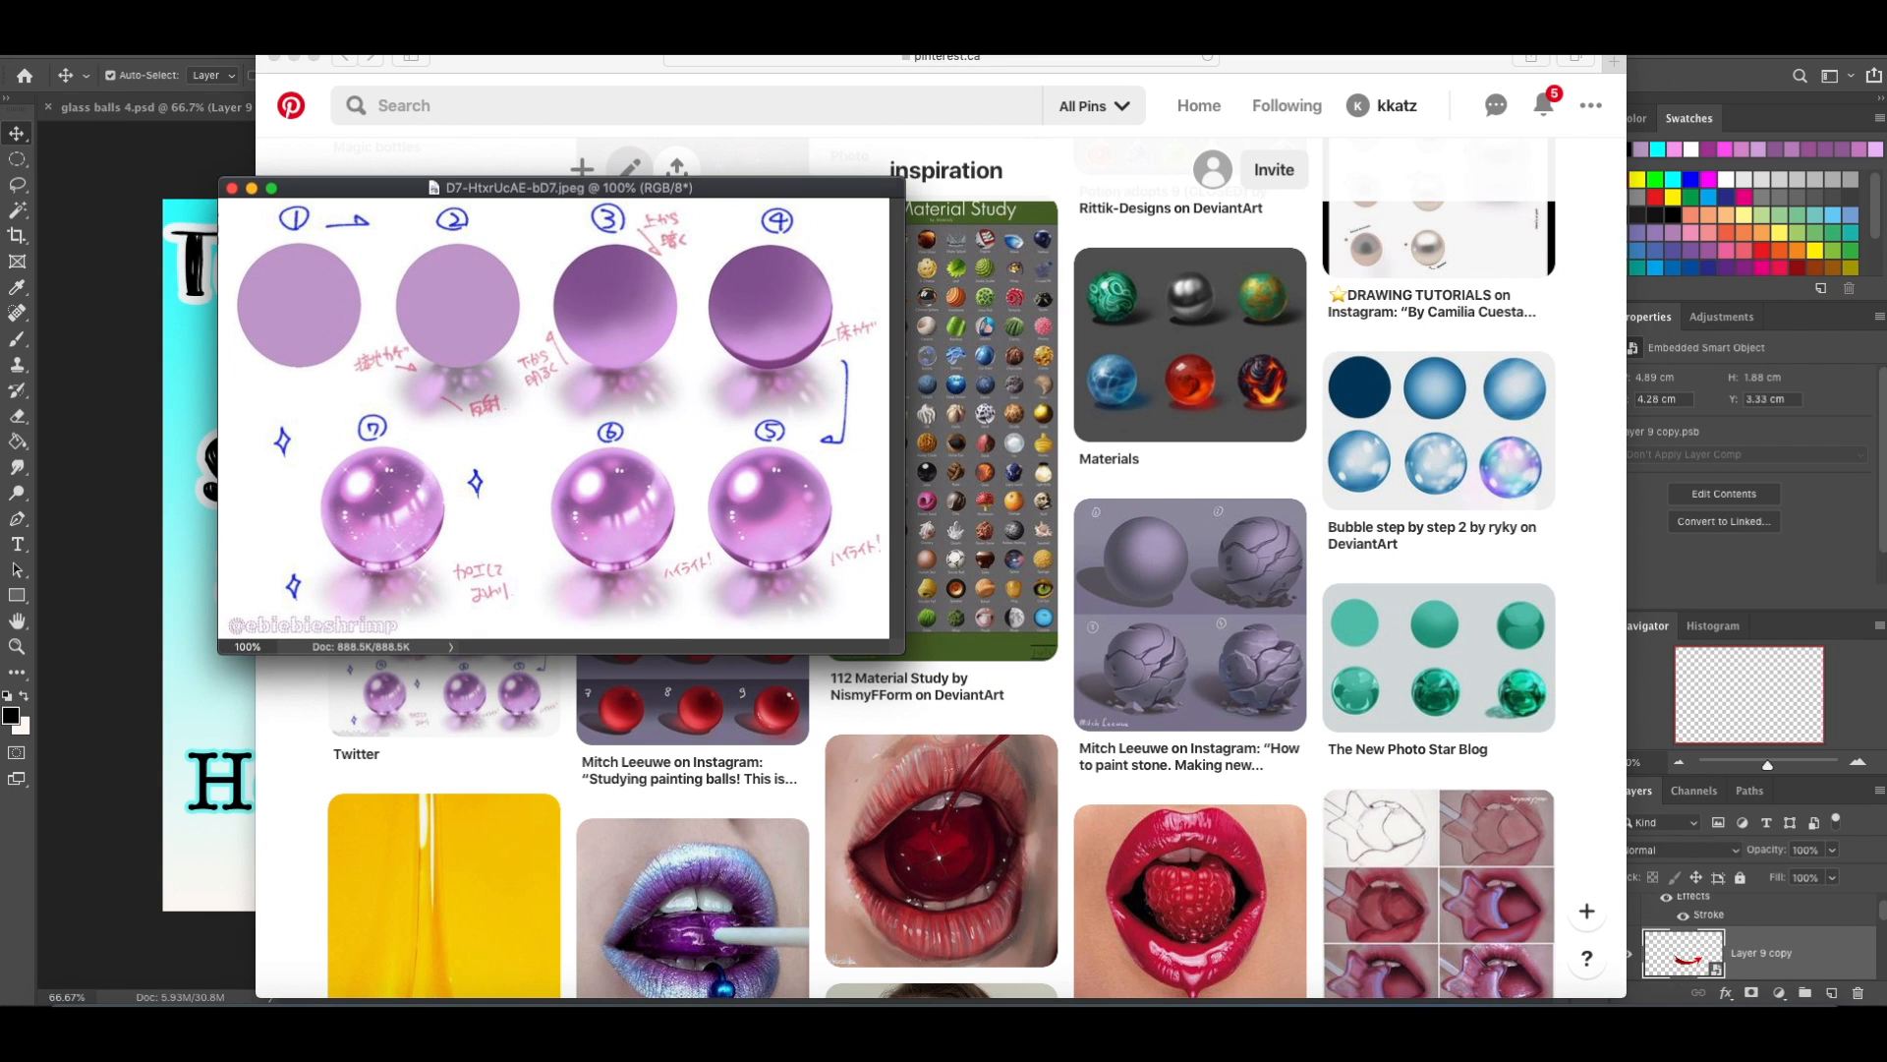
Switch to Photoshop, minimise the sphere reference image and bring up the blank Untitled-1 document.
left_click(294, 58)
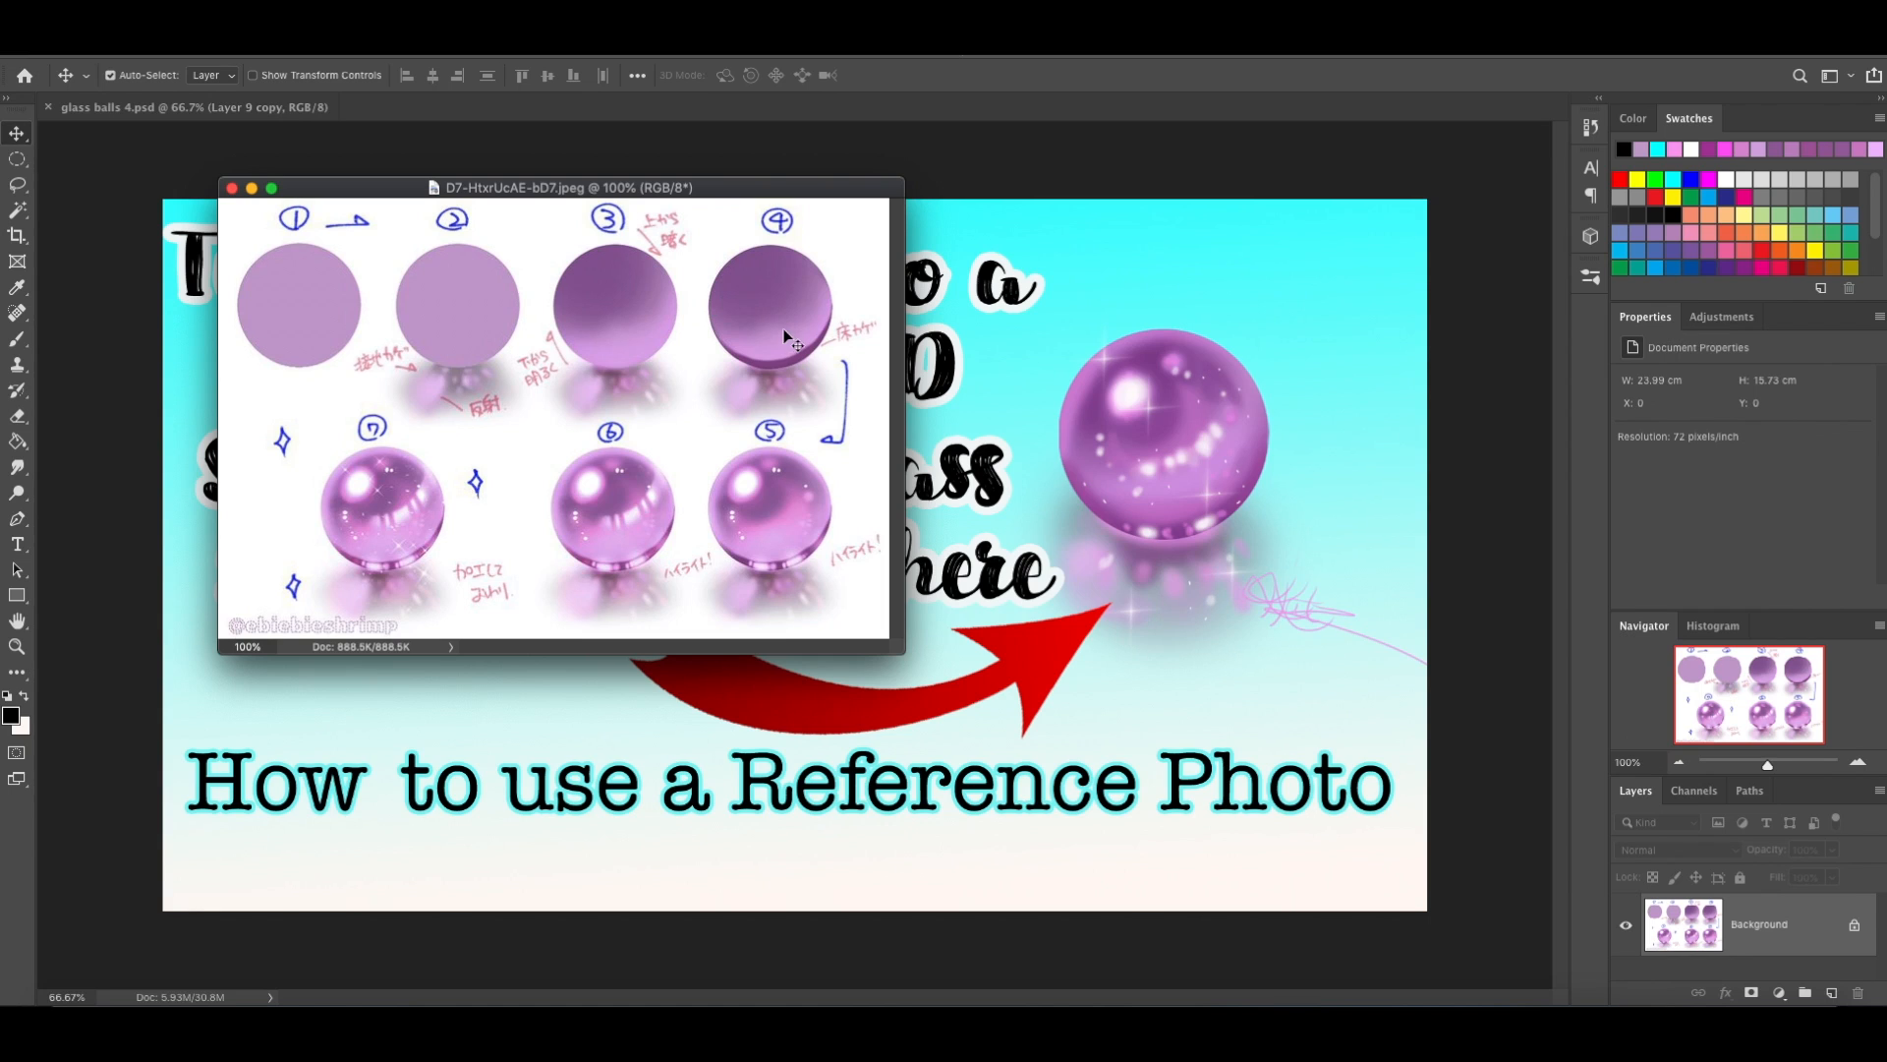
left_click(252, 189)
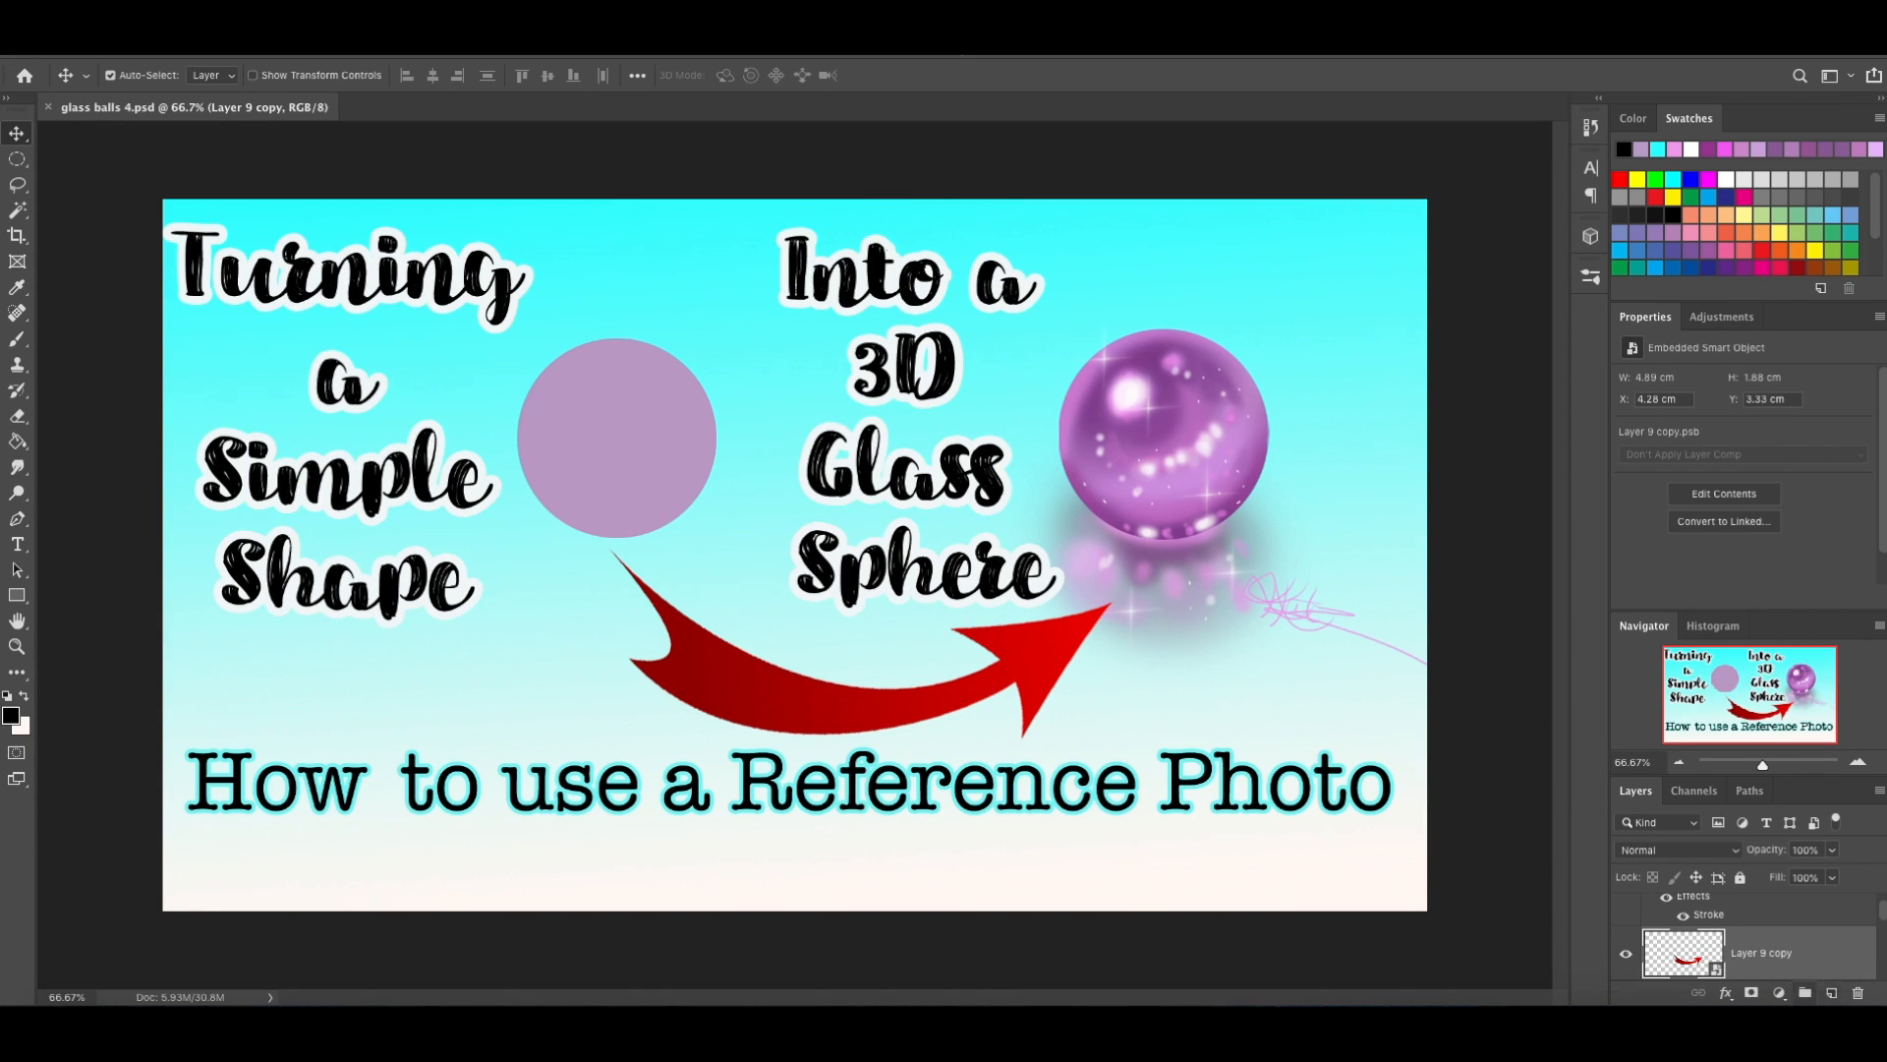
left_click(1629, 1013)
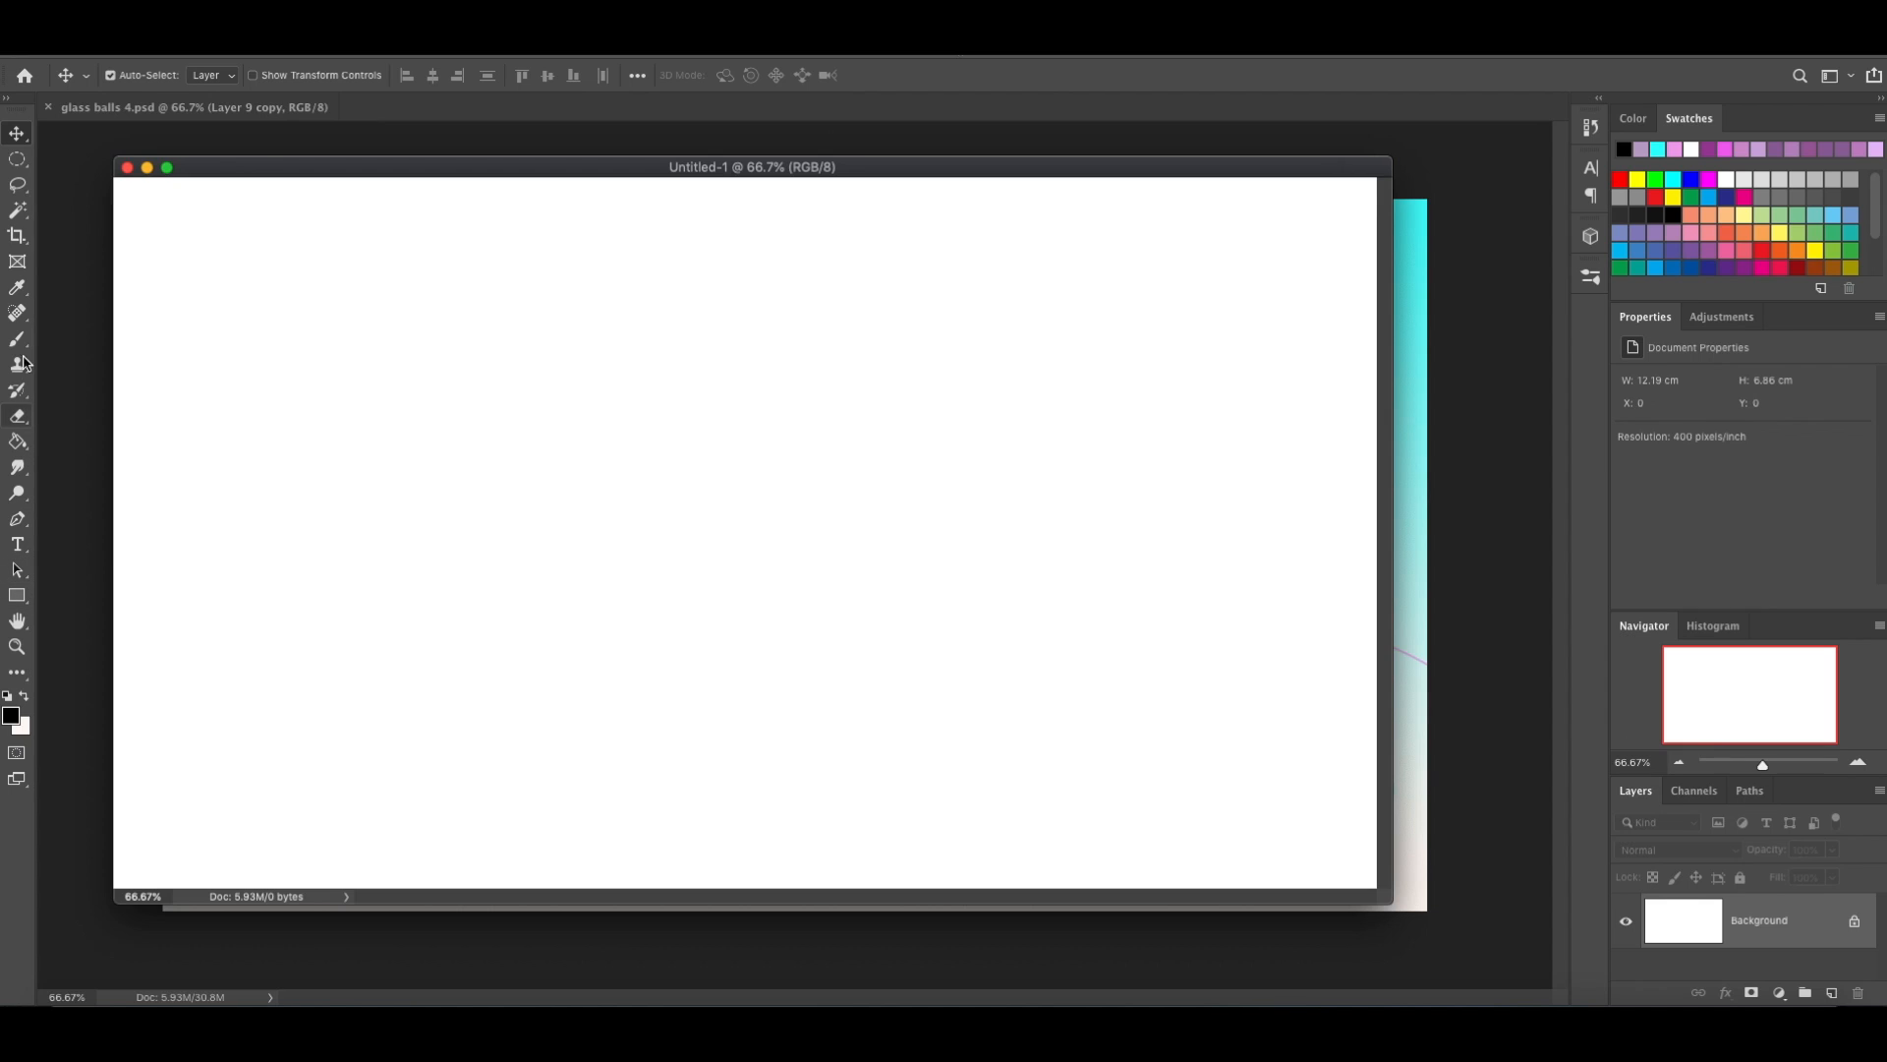
Make a circular selection near the middle of the blank canvas with the Elliptical Marquee tool.
left_click(19, 165)
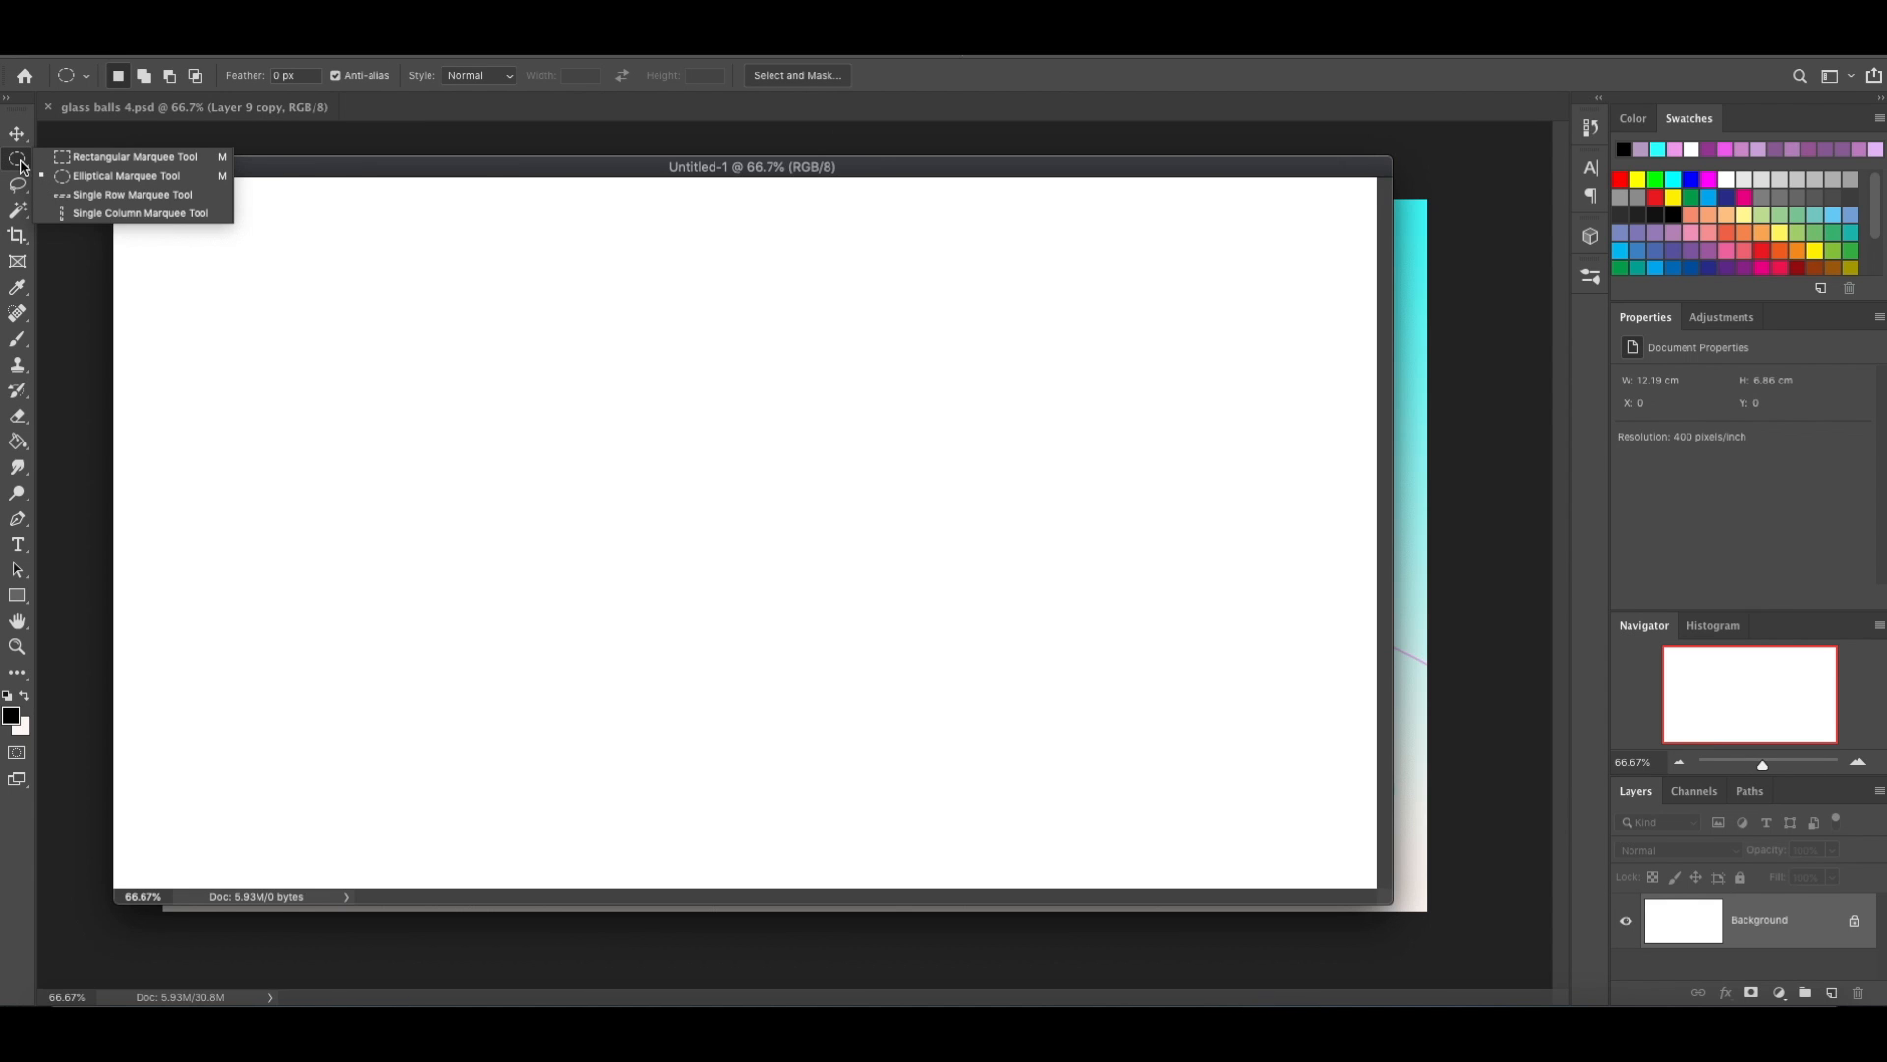
left_click(111, 178)
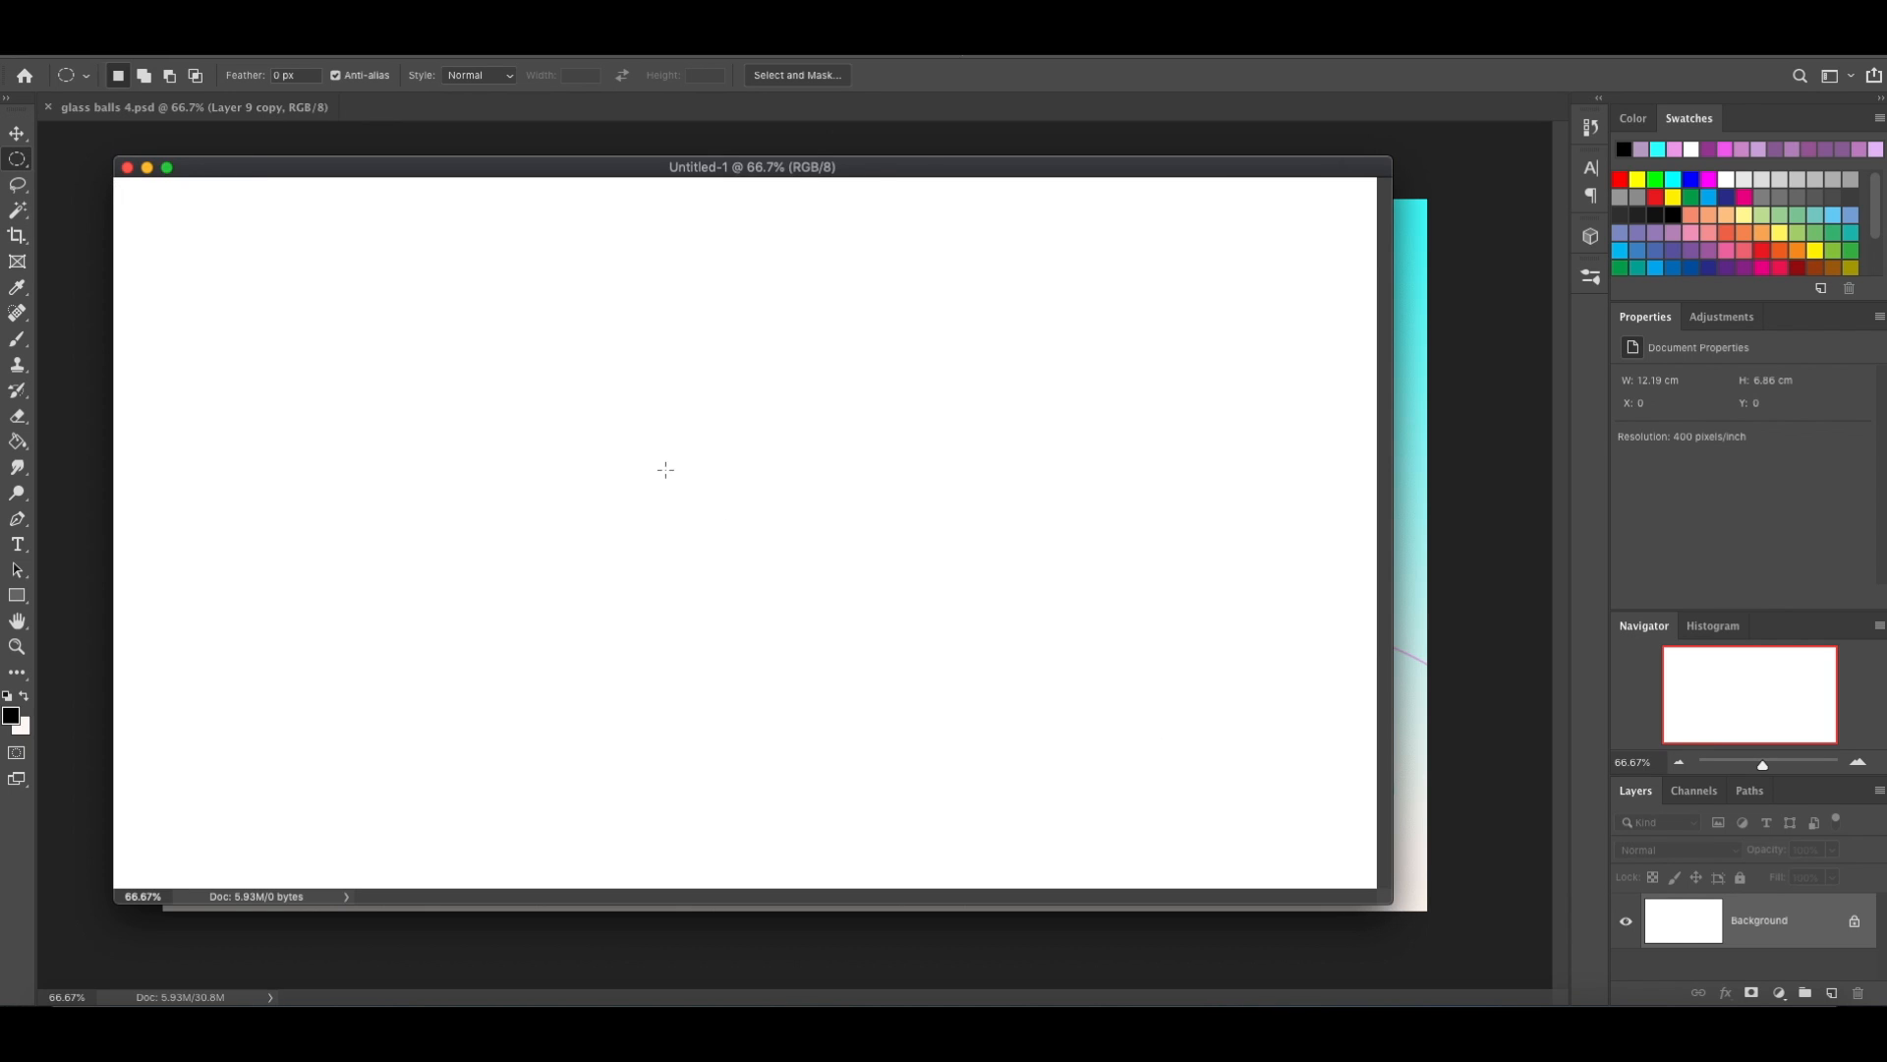
left_click_drag(661, 450, 1068, 672)
Try filling the circular selection with the foreground colour through the Fill command, and undo the fill.
right_click(795, 530)
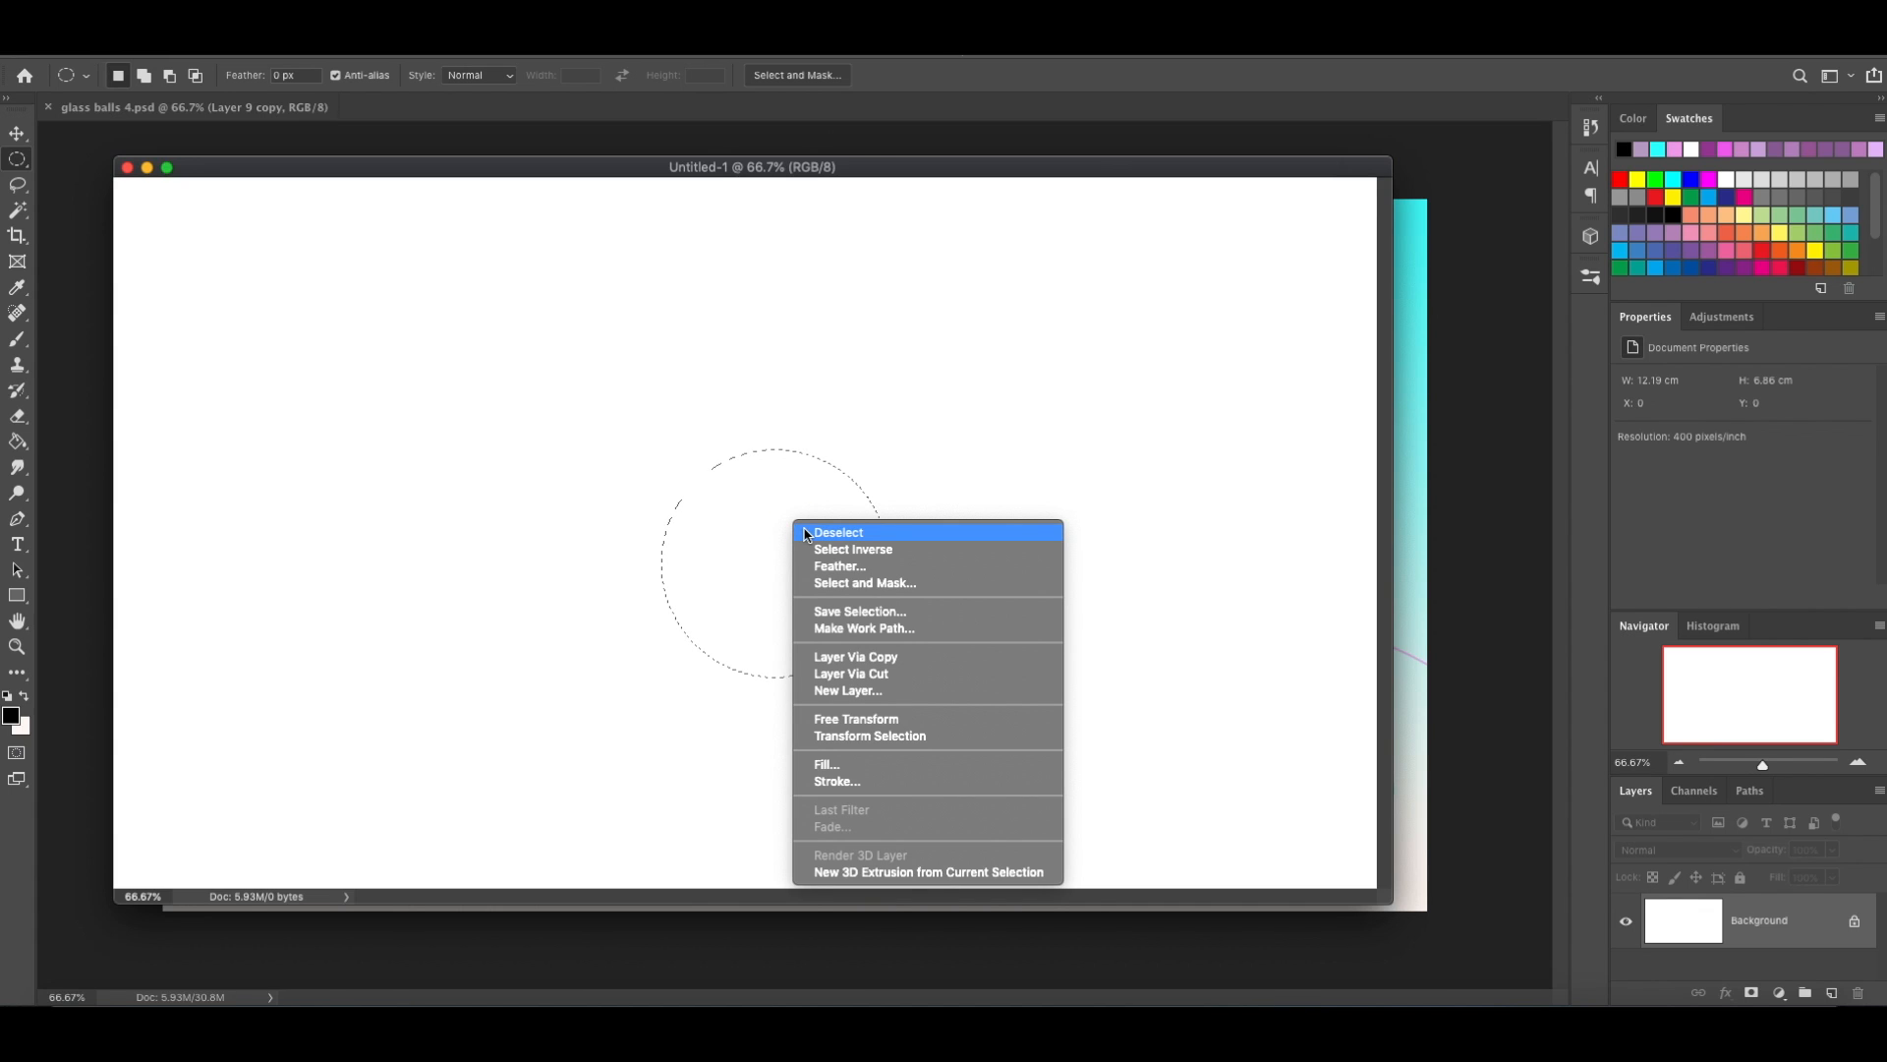
left_click(883, 773)
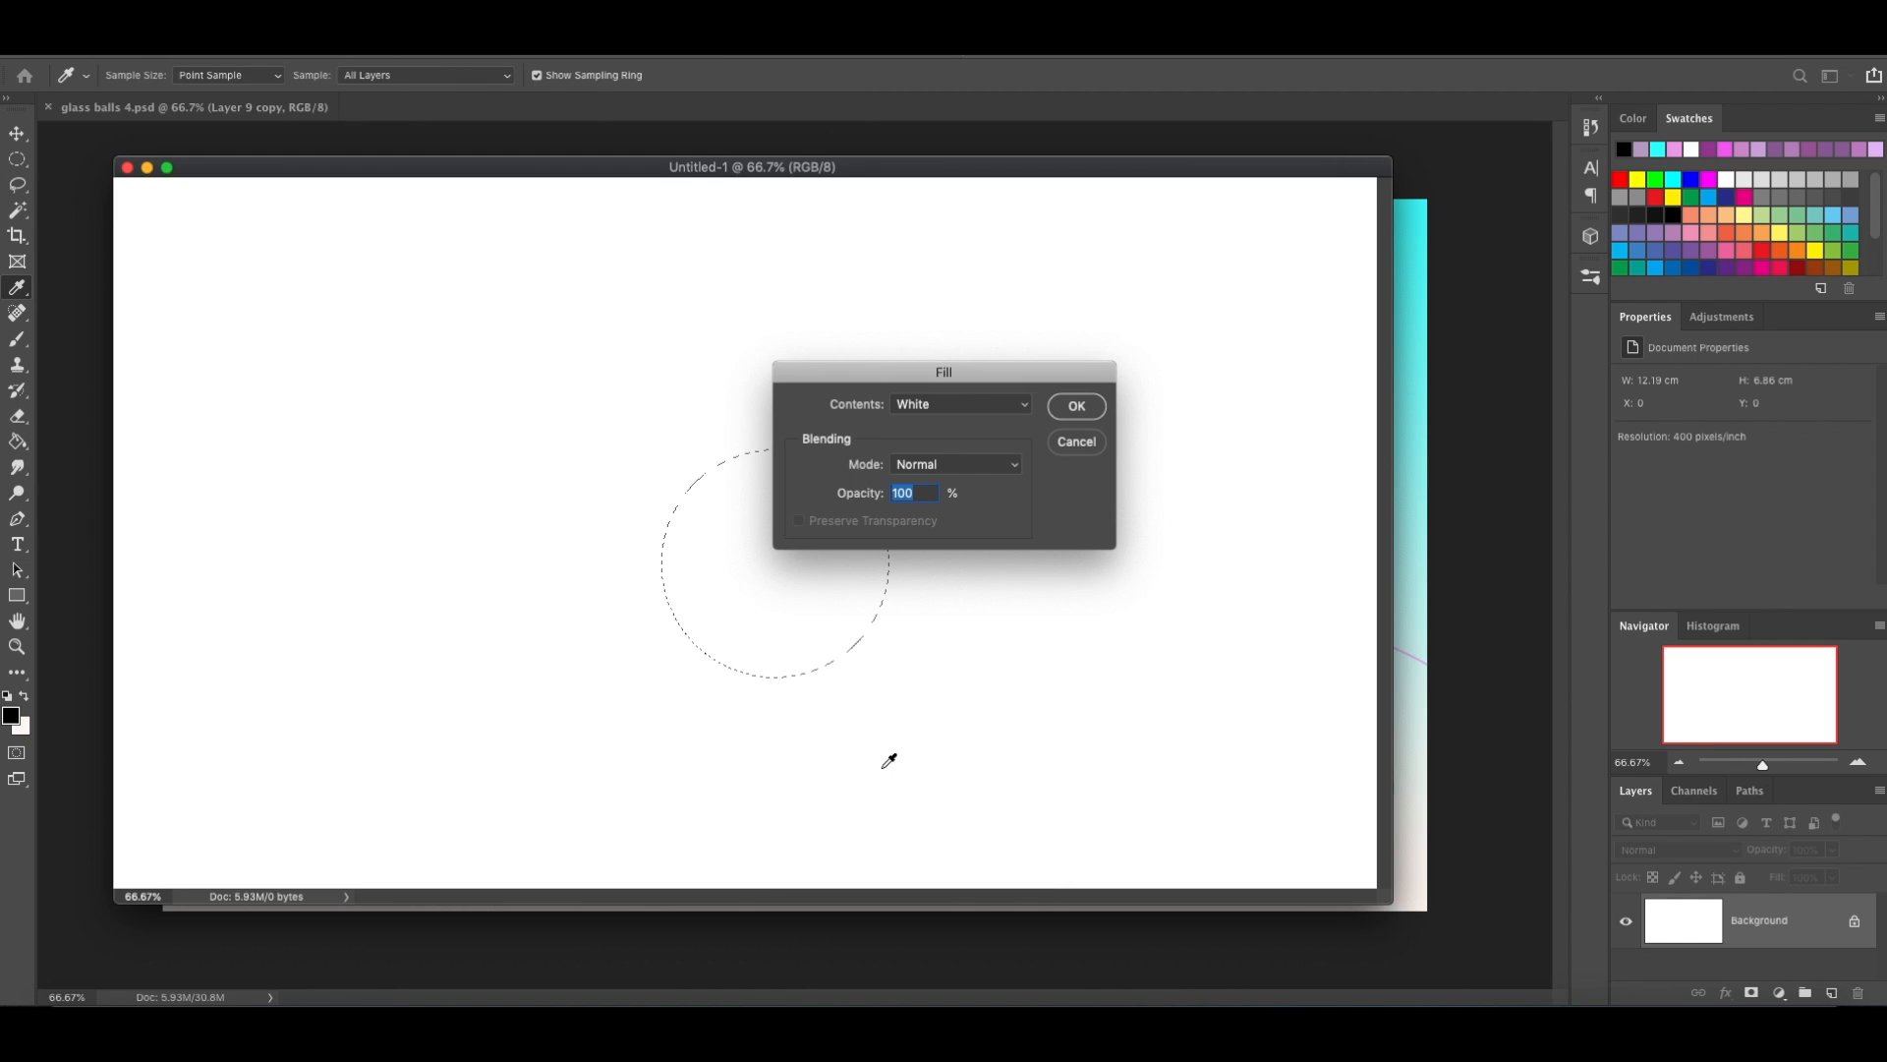
left_click(1022, 411)
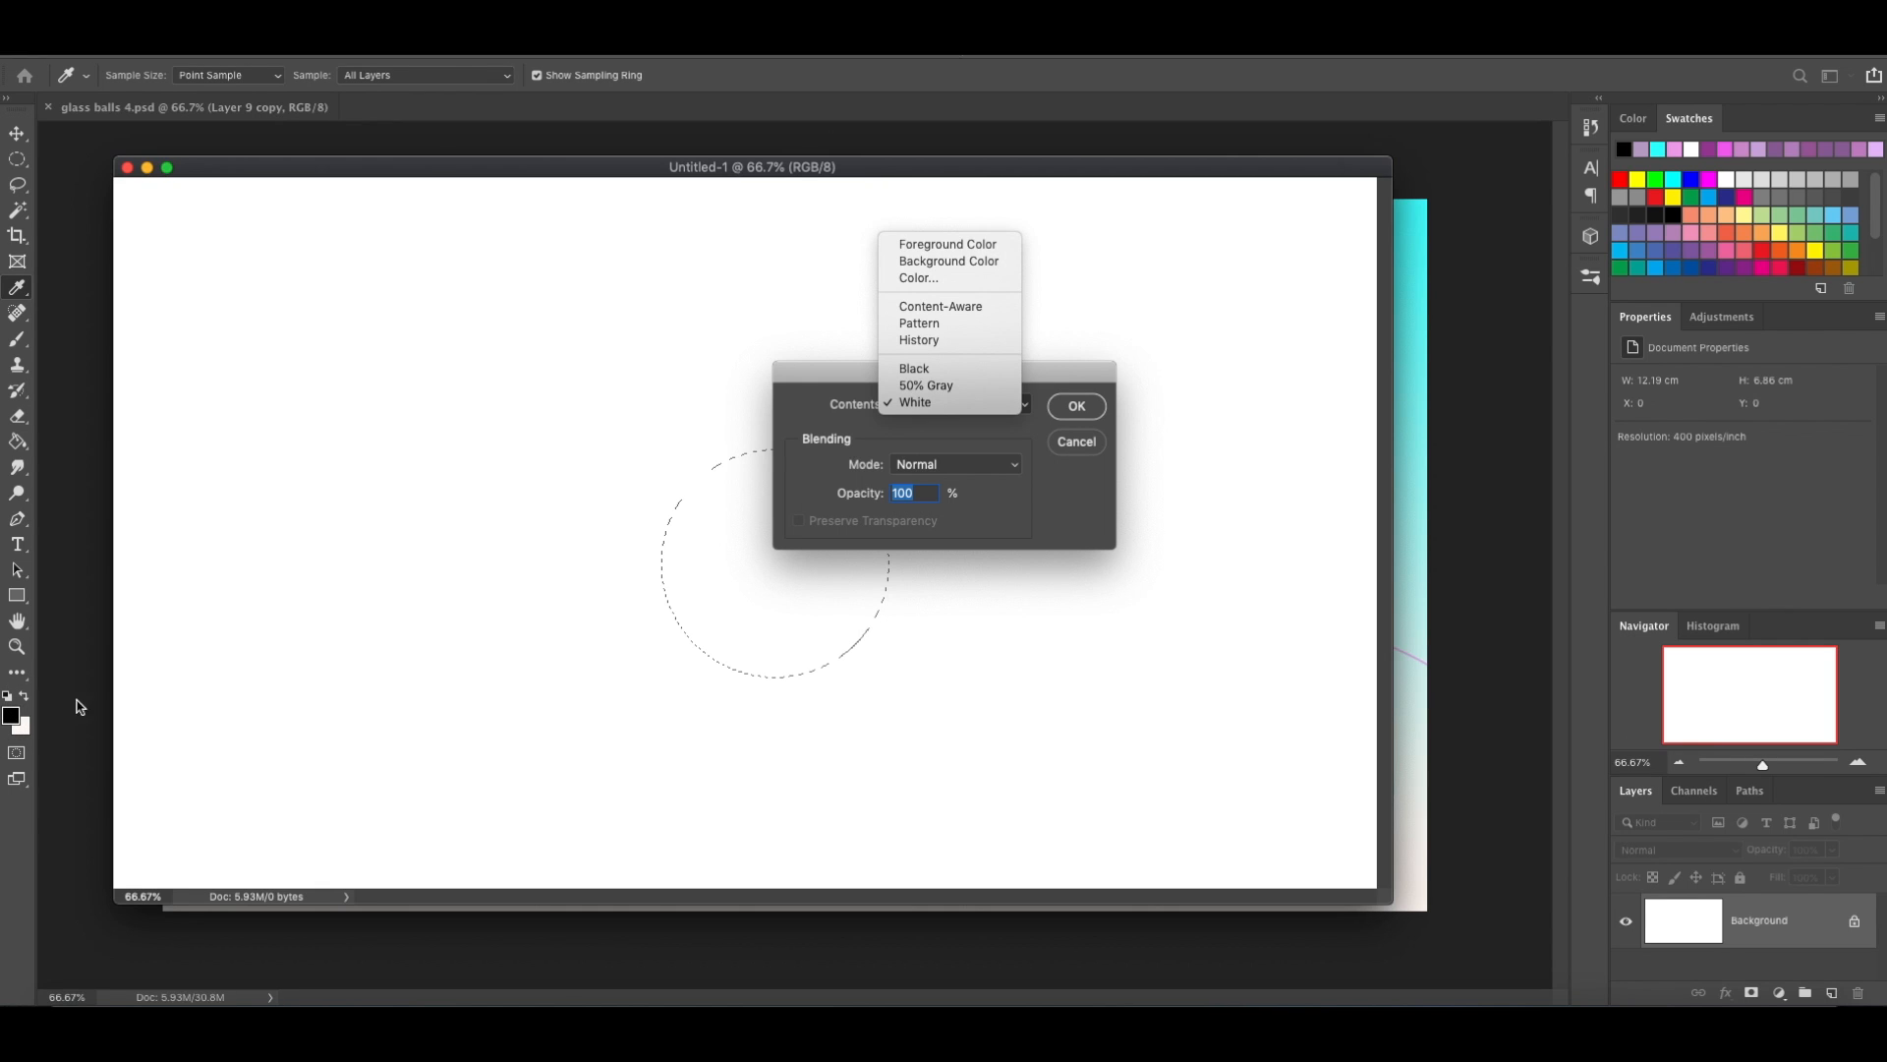
left_click(938, 246)
left_click(1076, 405)
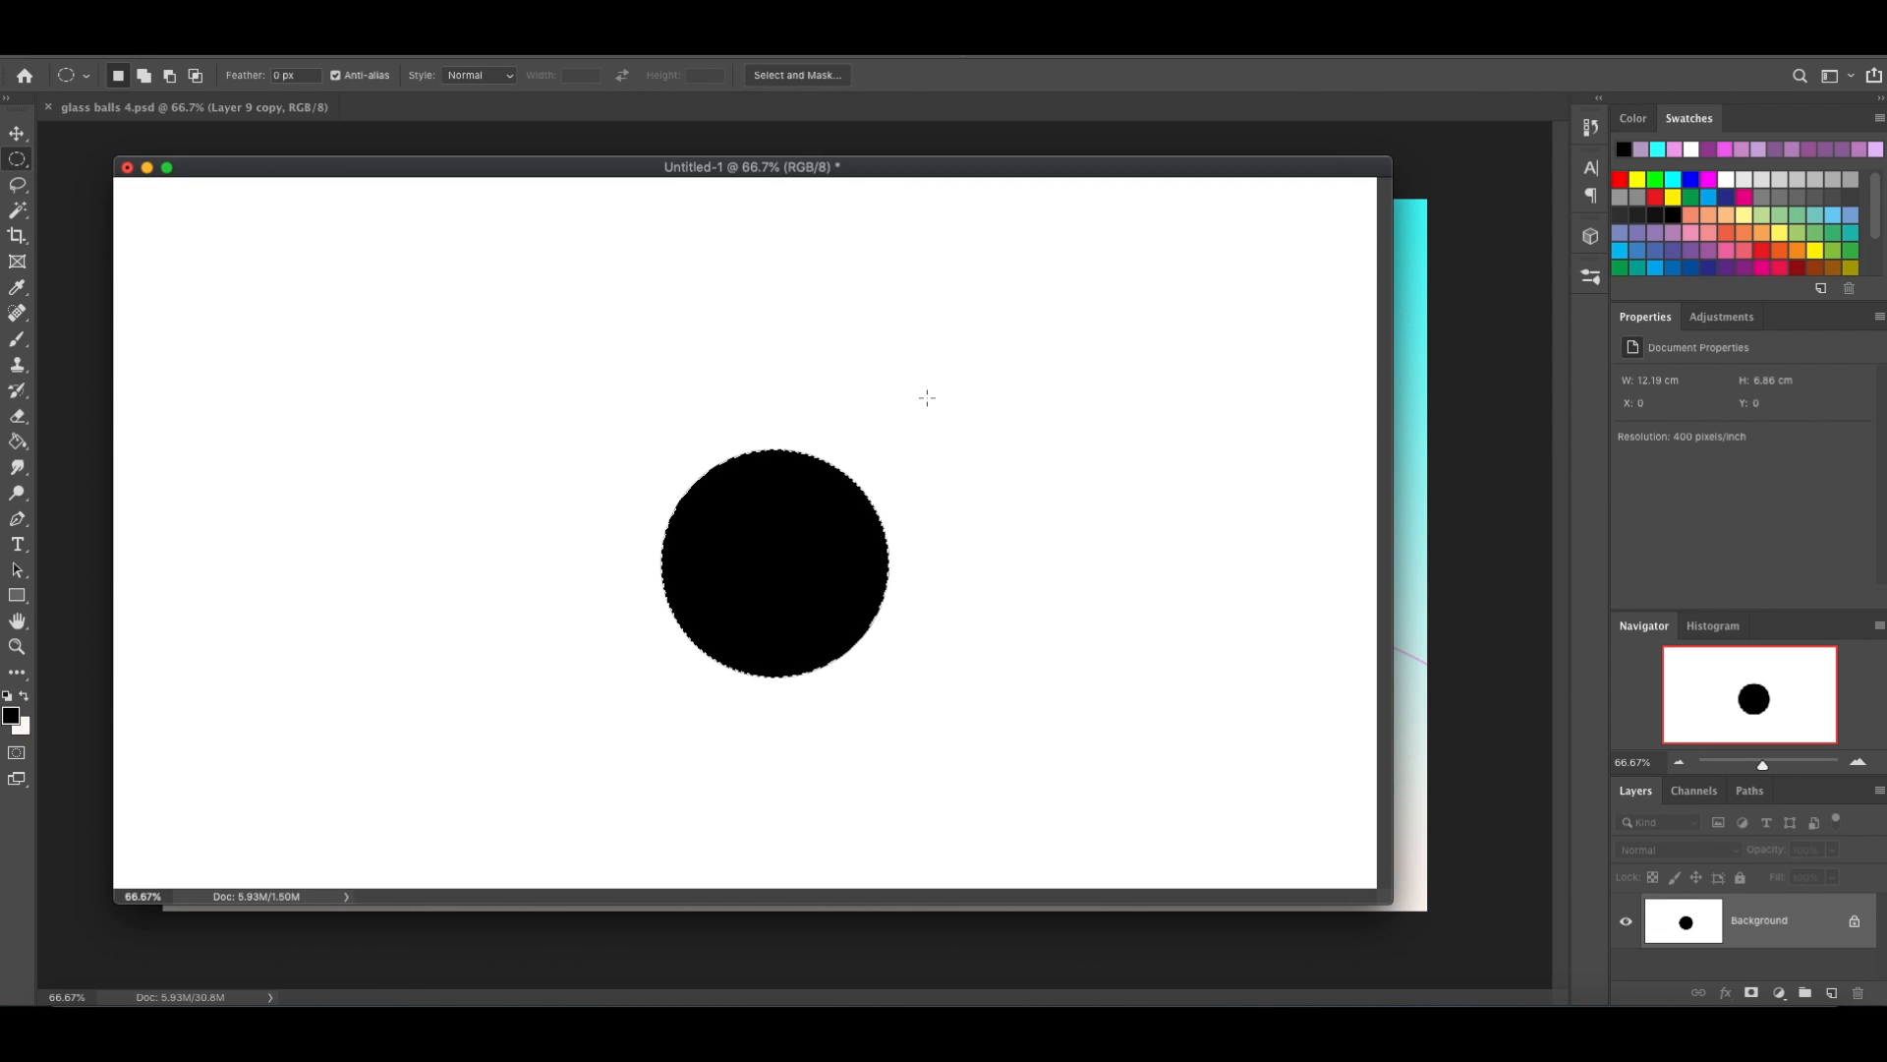
key("ctrl+z")
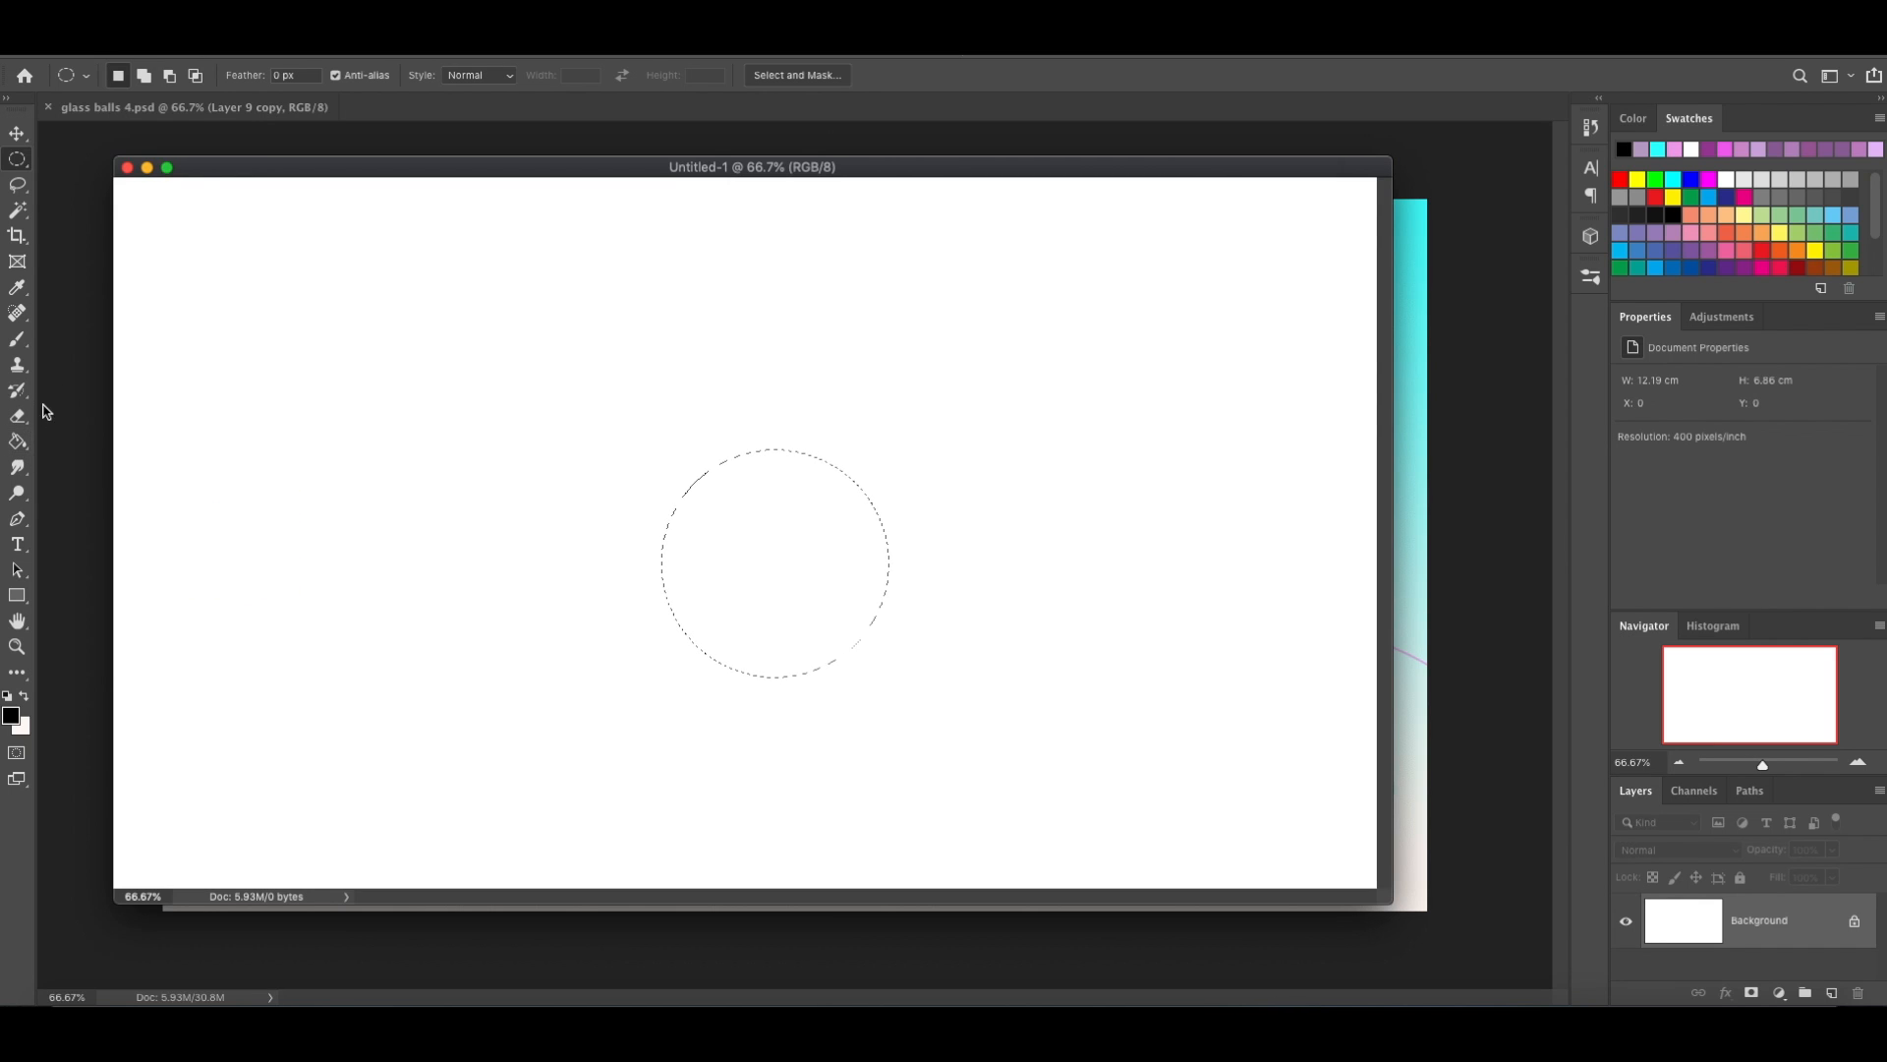
Fill the circular selection with a purple swatch colour using the Paint Bucket tool.
left_click(17, 442)
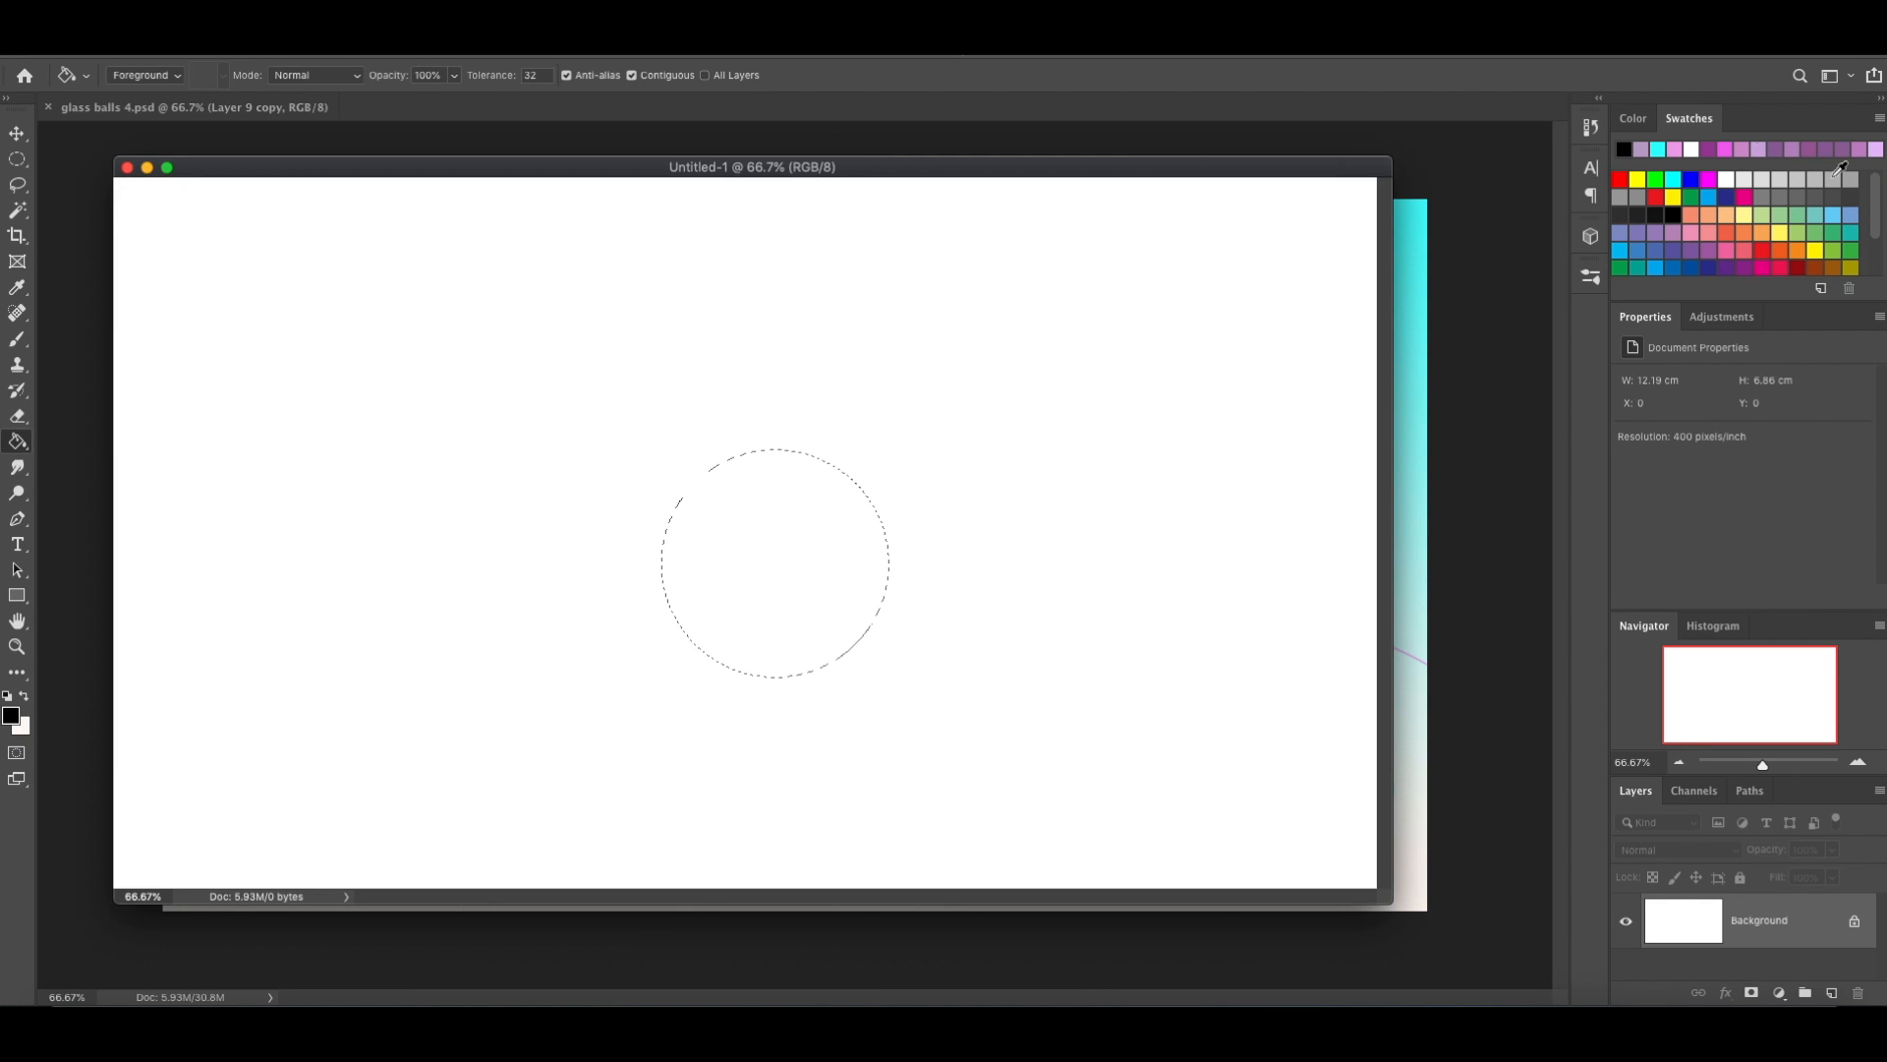
left_click(1708, 148)
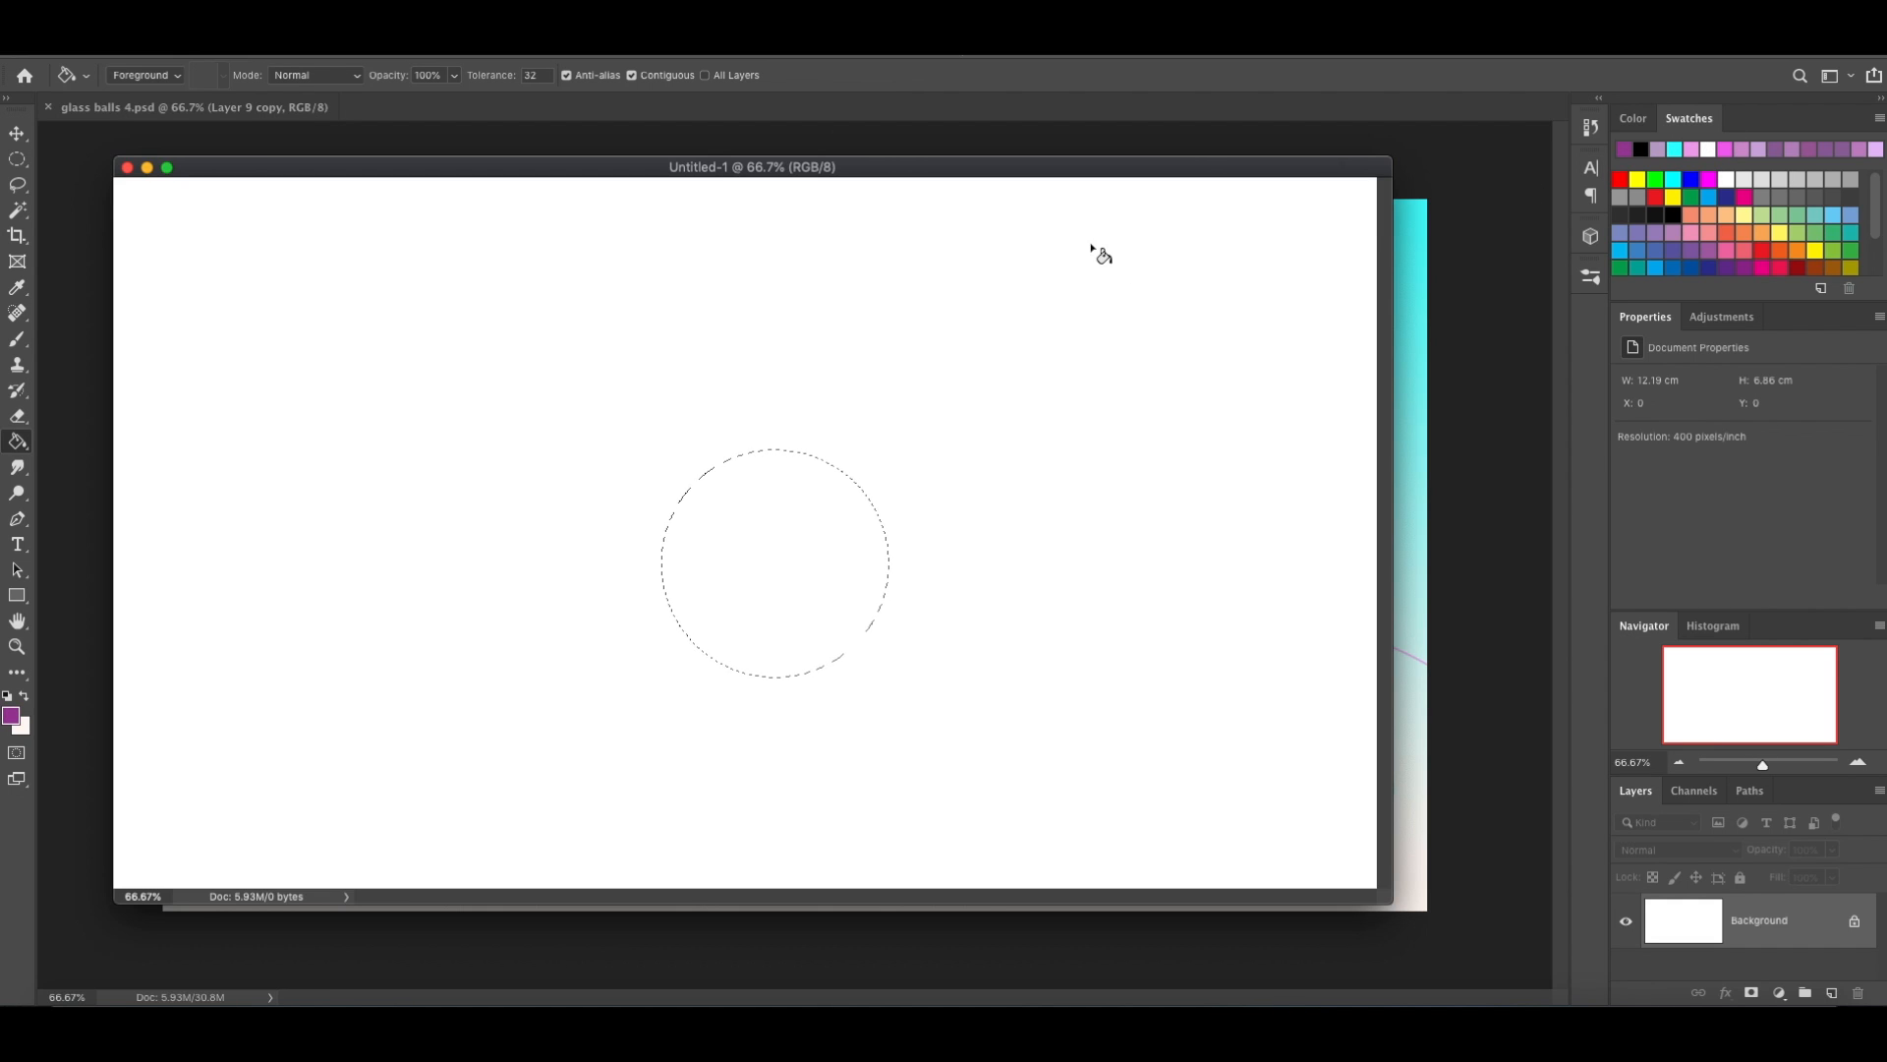
left_click(764, 545)
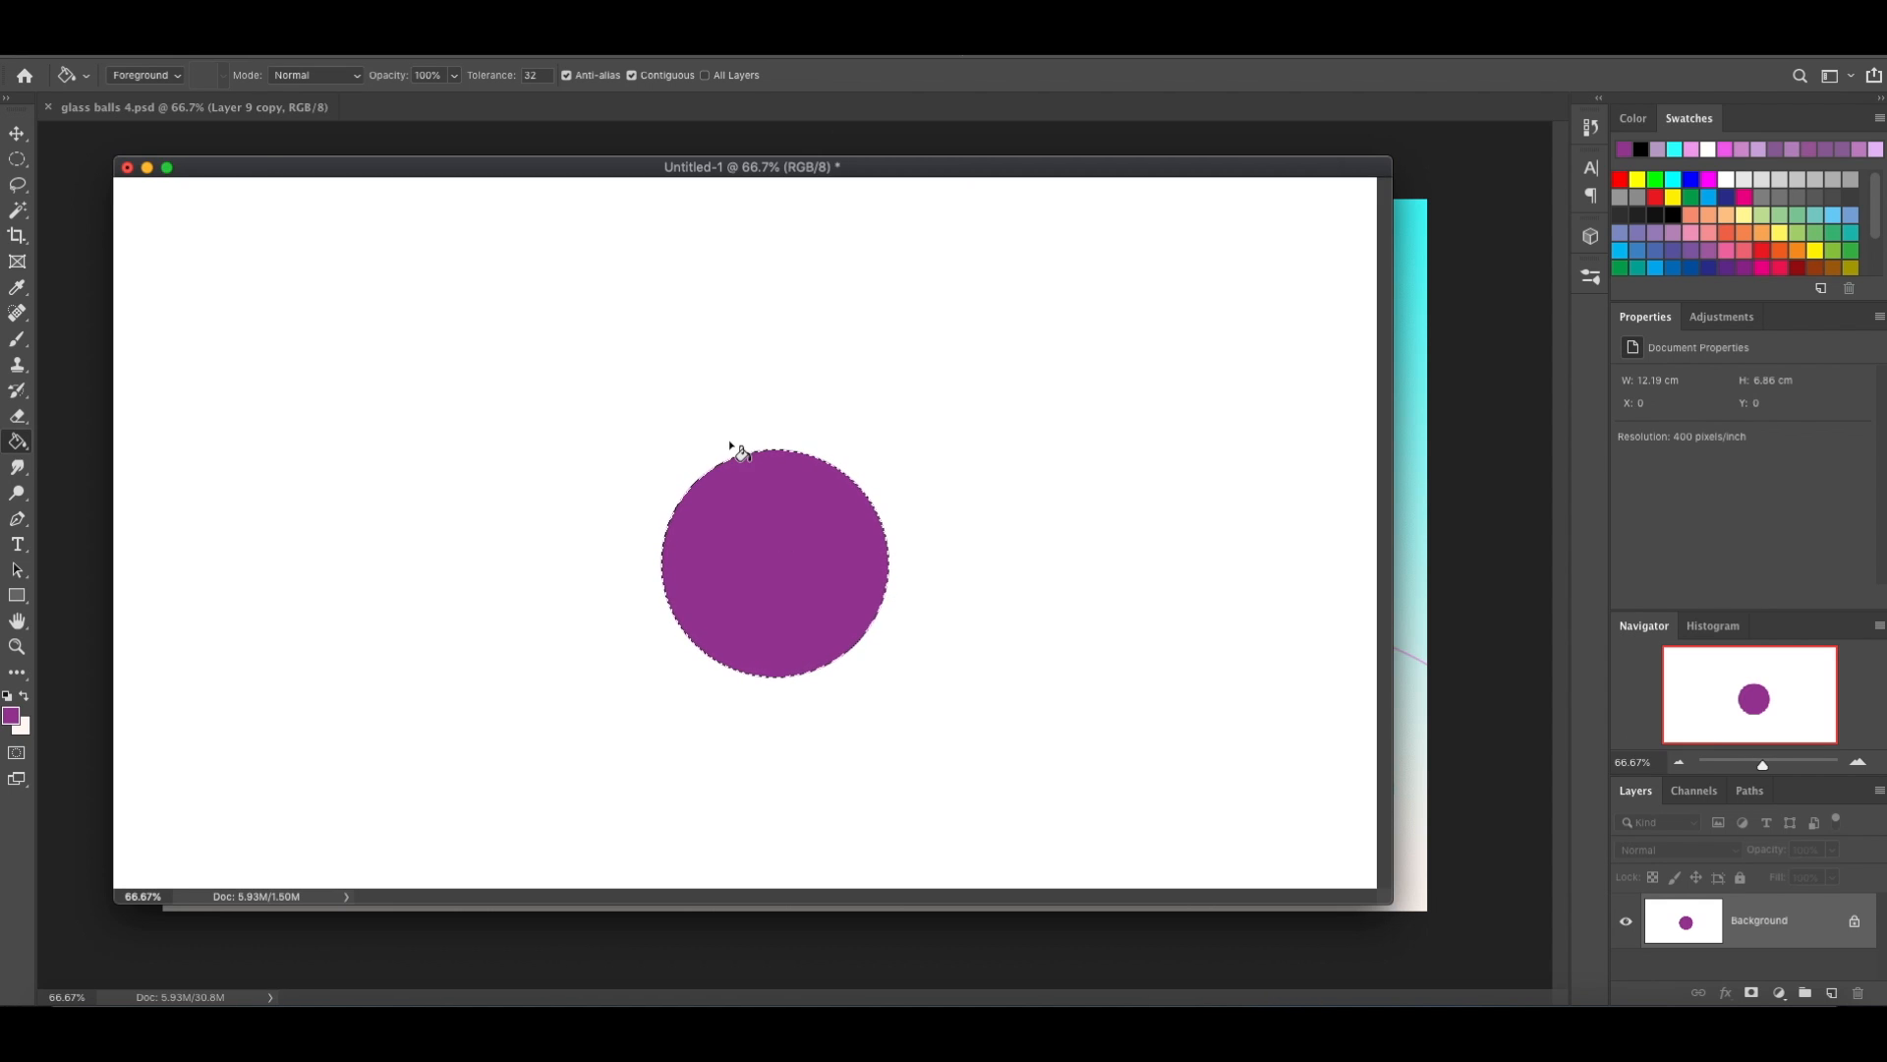
Activate the Brush tool with the Soft Round preset from General Brushes.
left_click(19, 339)
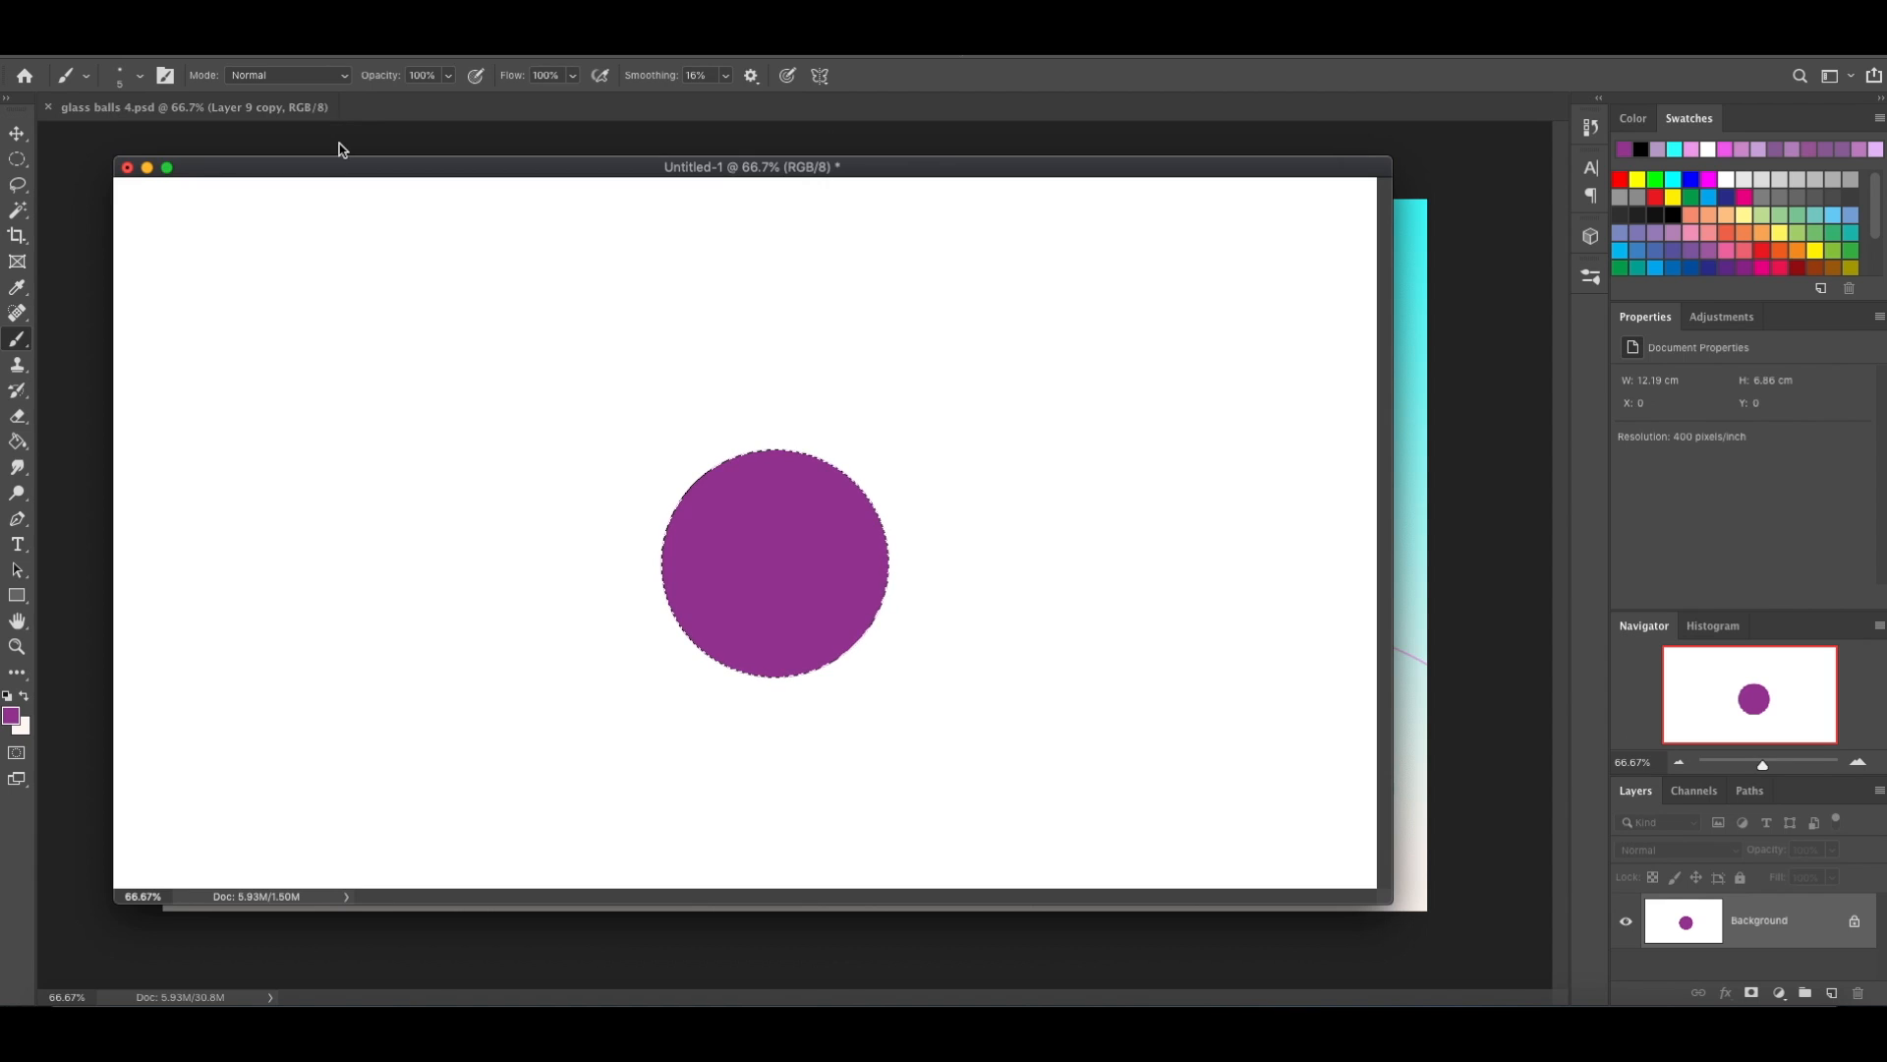
left_click(1591, 276)
scroll(1487, 598, "down", 4)
scroll(1484, 598, "up", 4)
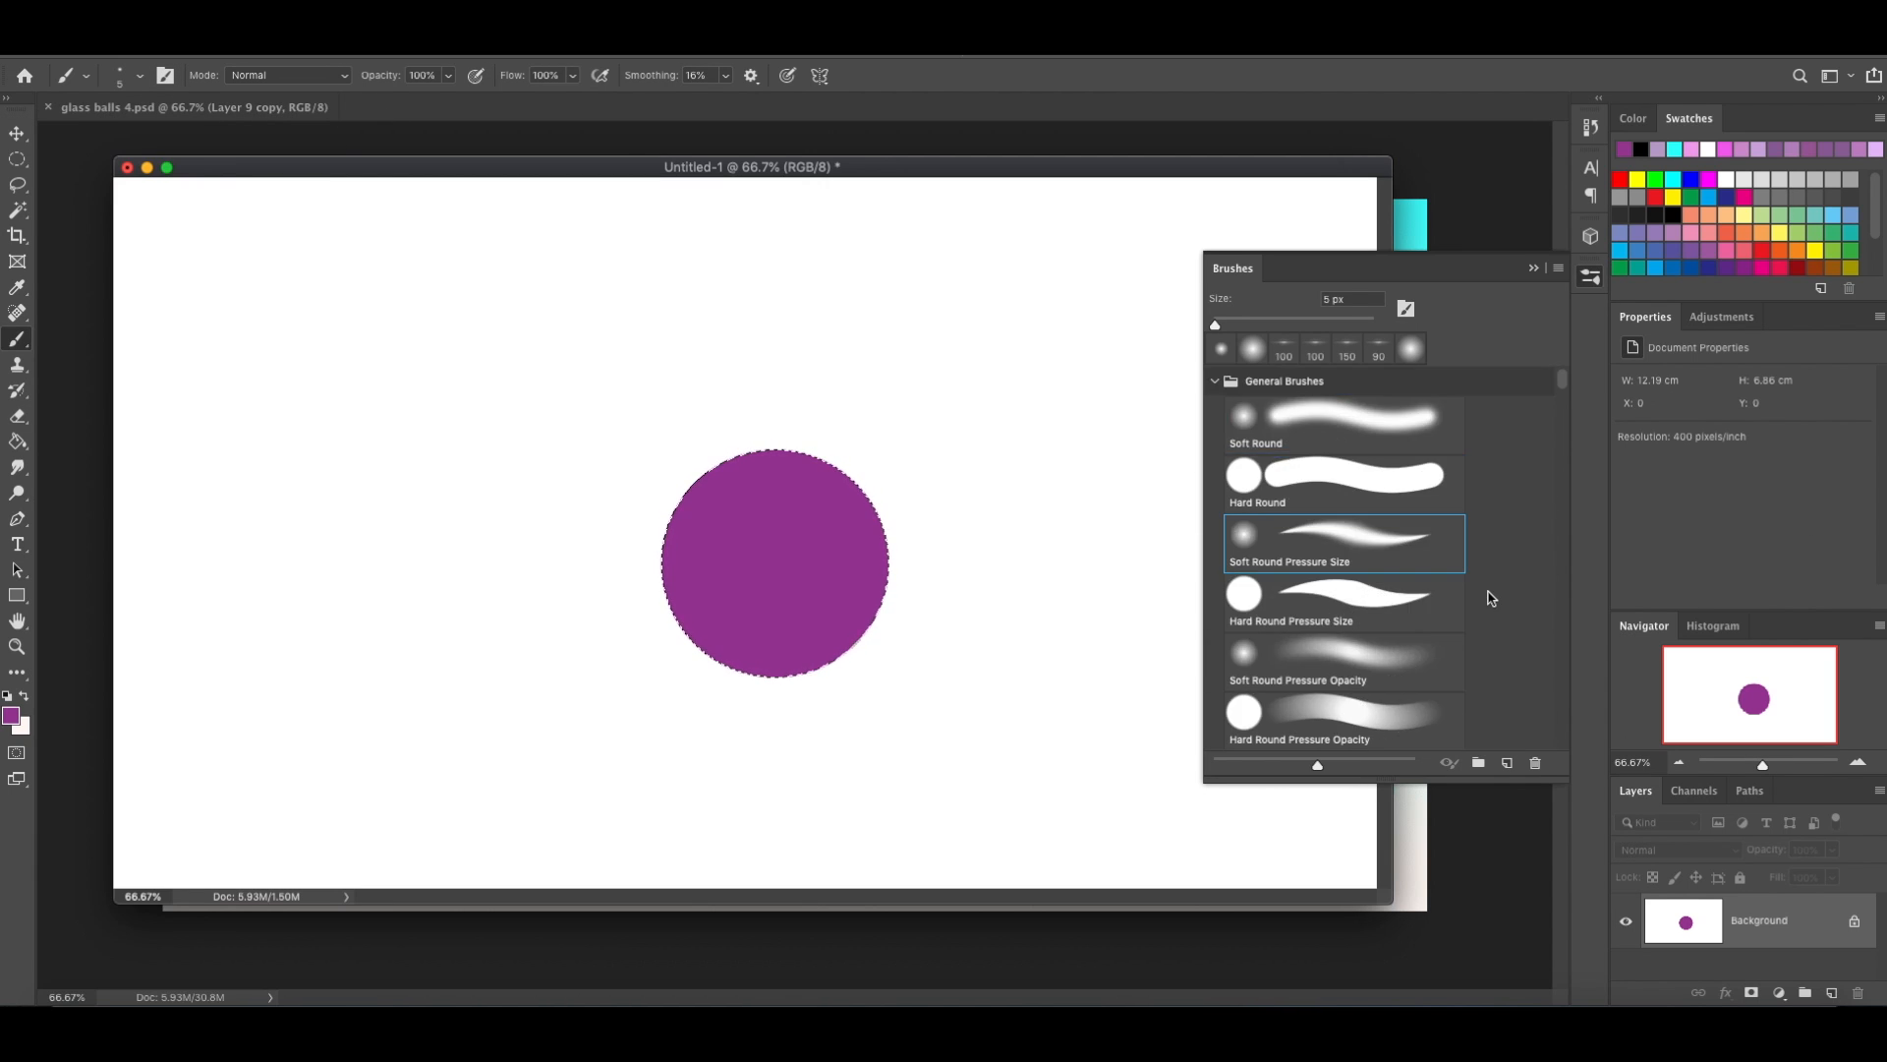
left_click(1337, 413)
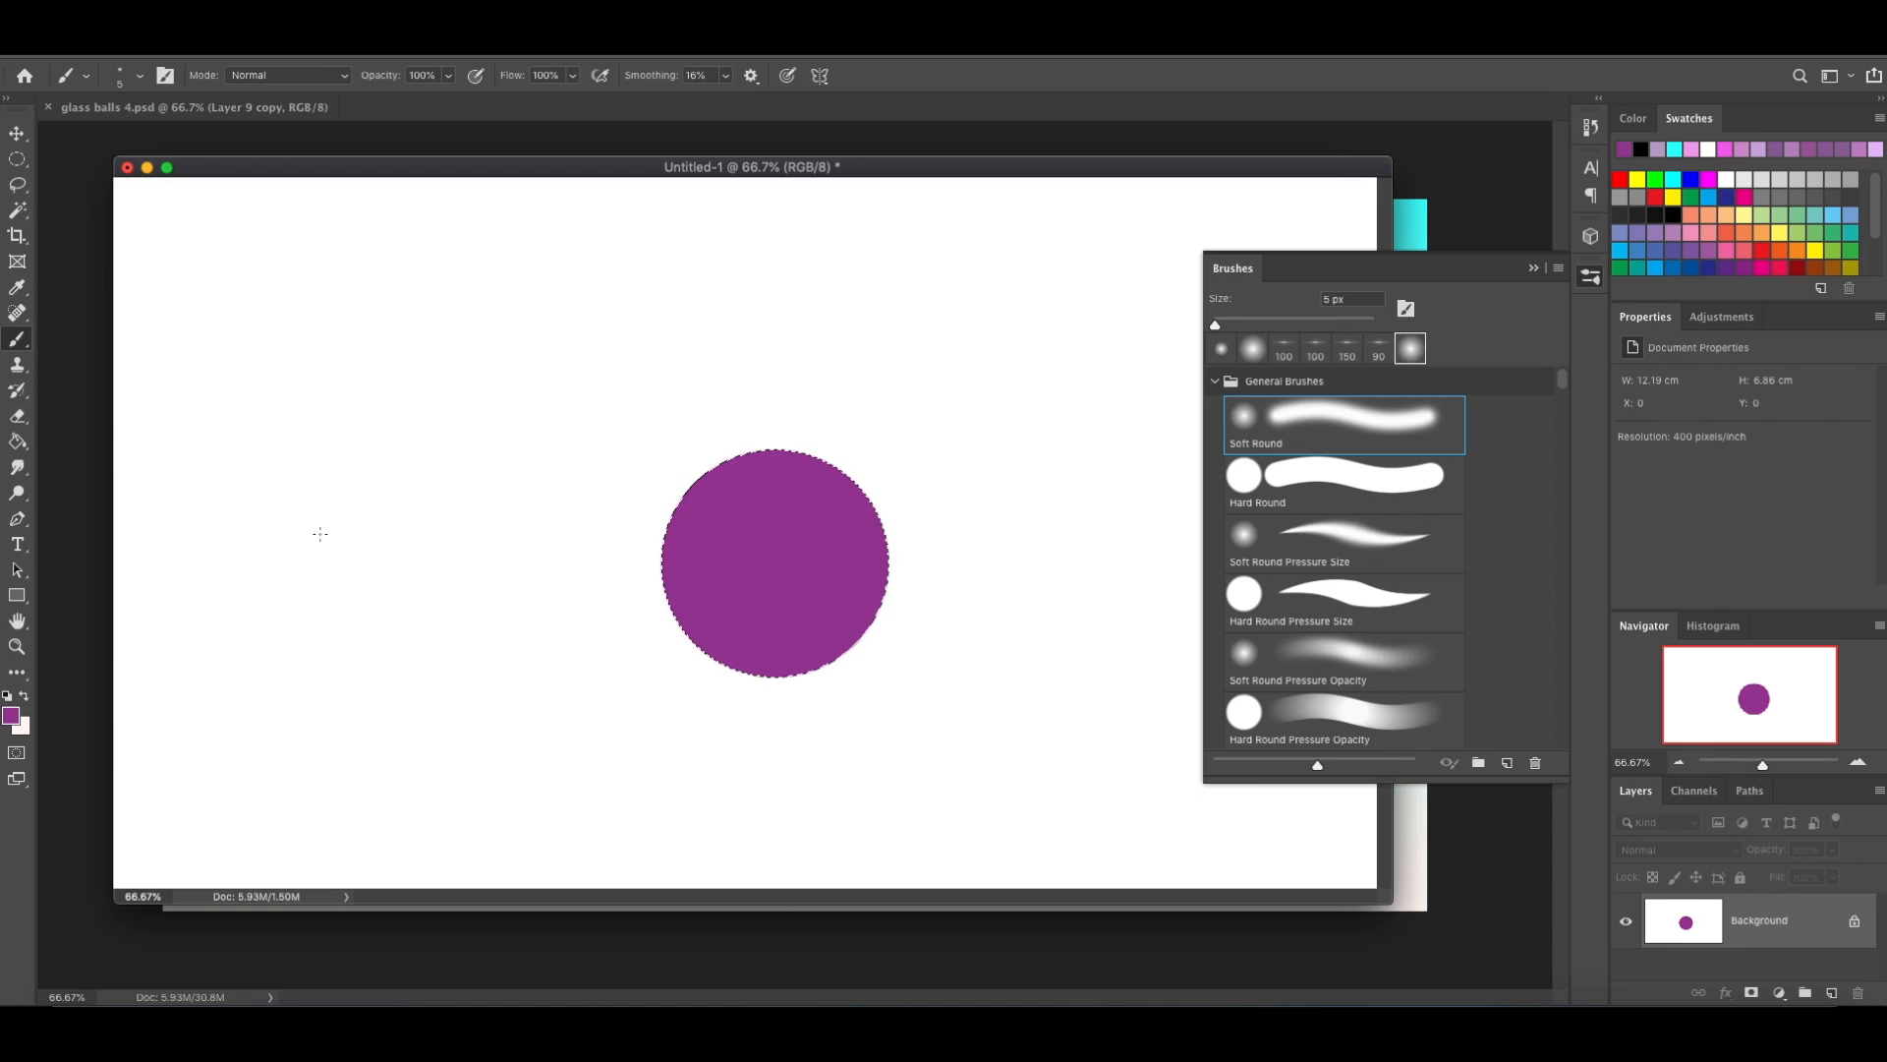
left_click(1532, 269)
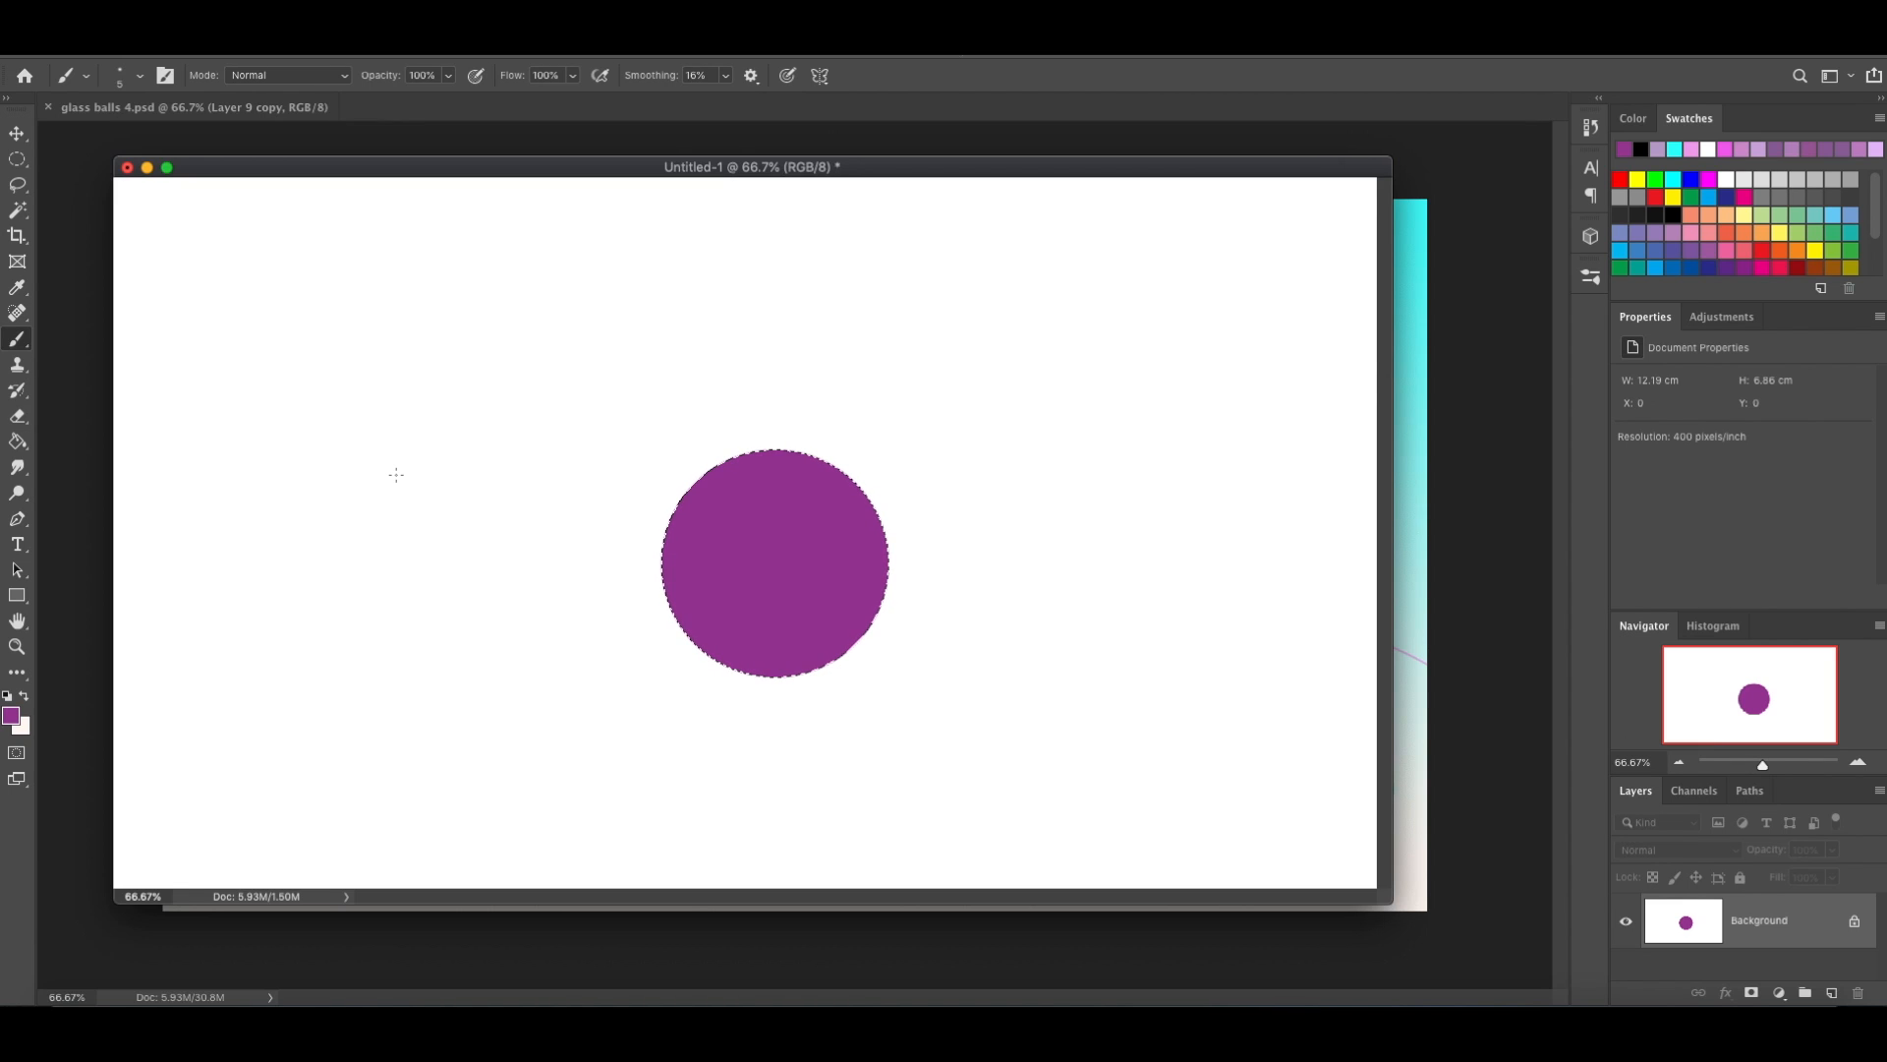
Set the brush size to 250 px and paint light purple over the upper-left part of the selected purple circle.
key("bracketright")
key("bracketright")
key("bracketright")
key("bracketright")
key("bracketright")
key("bracketright")
key("bracketright")
key("bracketright")
key("bracketright")
key("bracketright")
key("bracketright")
key("bracketright")
key("bracketleft")
key("bracketleft")
key("bracketleft")
key("bracketleft")
key("bracketleft")
key("bracketright")
key("bracketright")
key("bracketright")
key("bracketright")
key("bracketright")
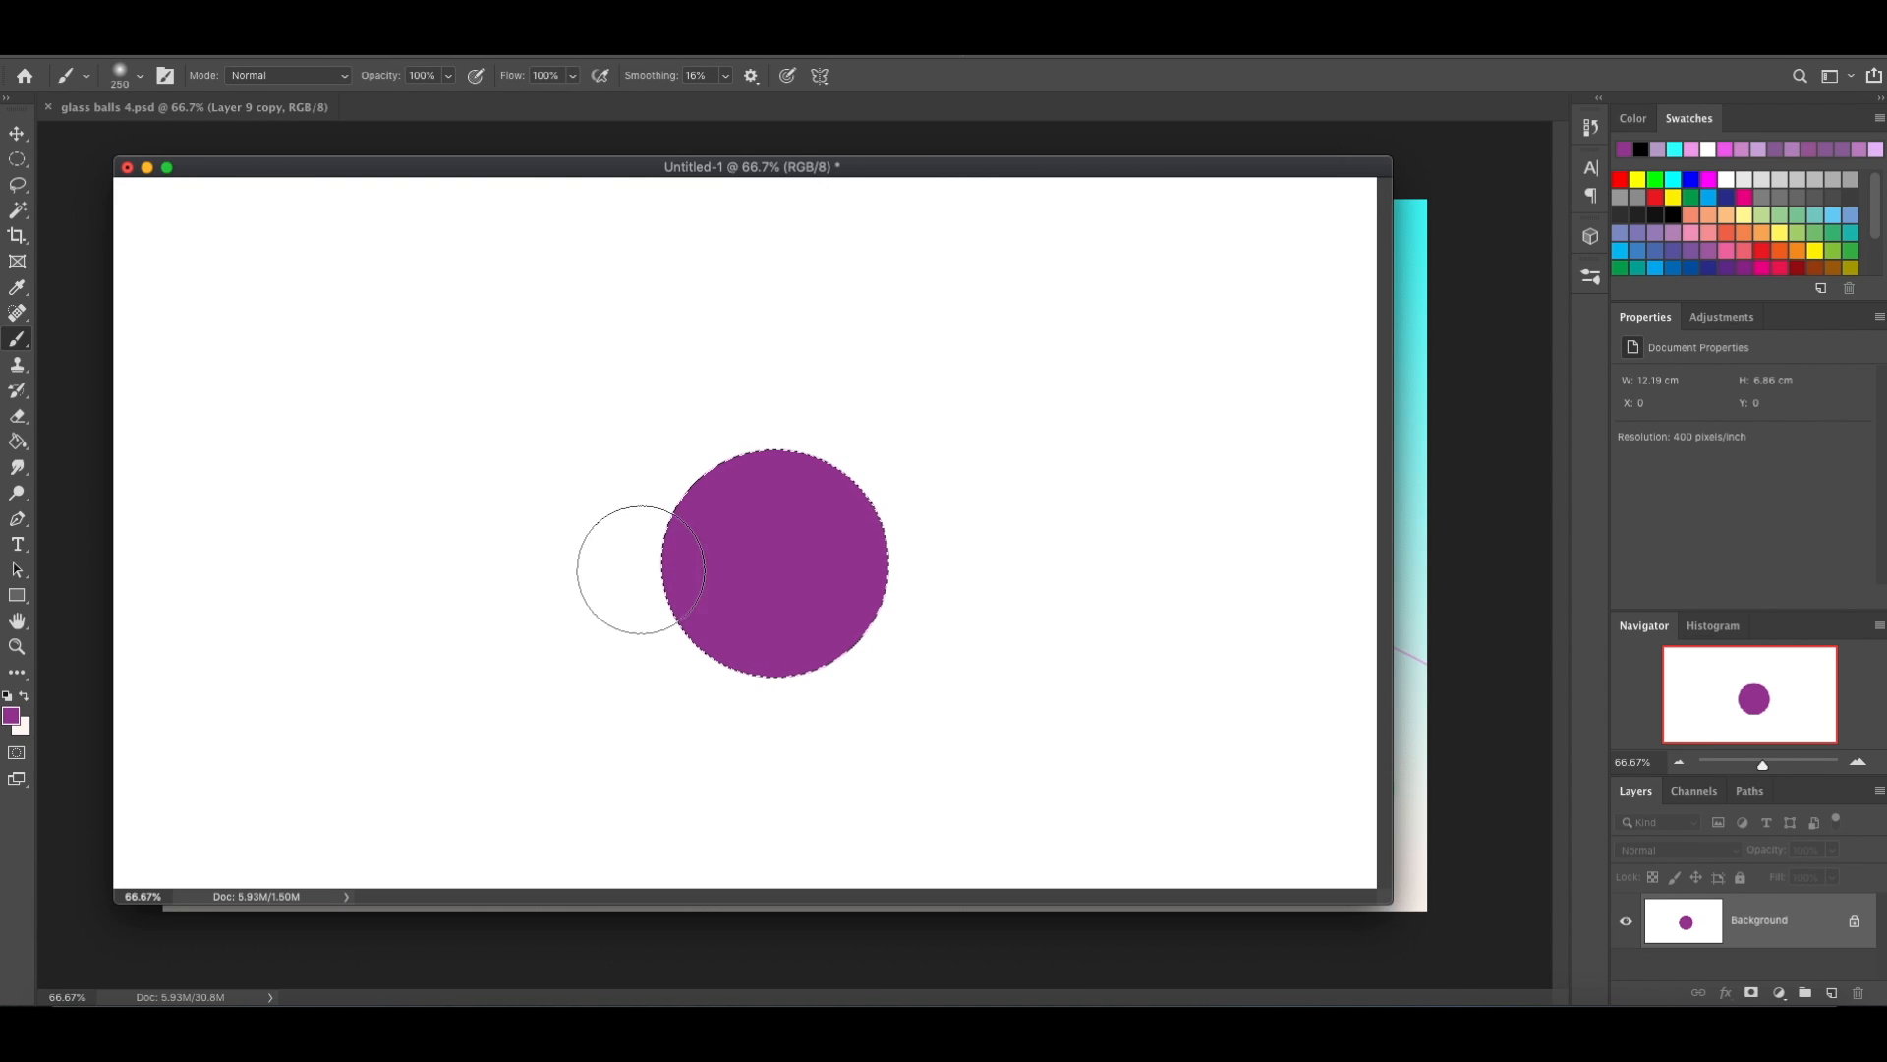
left_click(1736, 147)
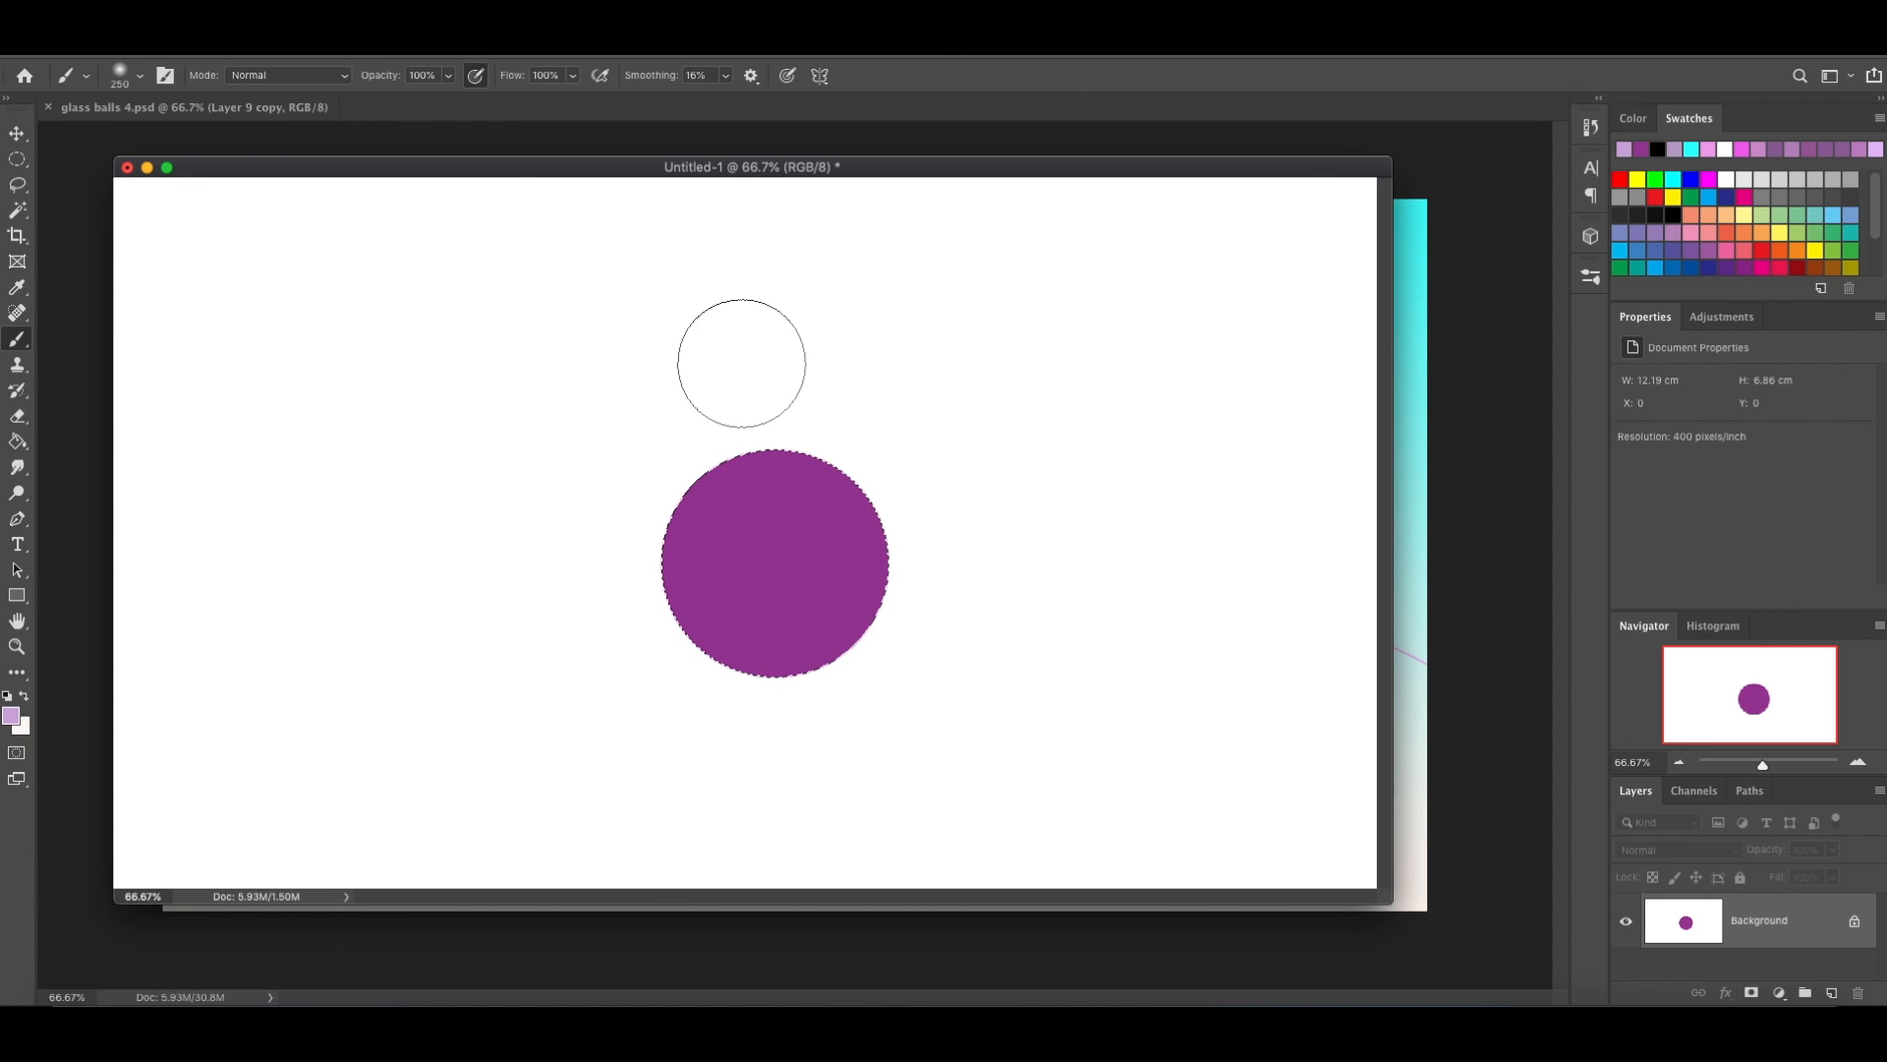
mouse_move(820, 417)
left_mouse_down()
mouse_move(667, 460)
mouse_move(780, 416)
mouse_move(784, 363)
left_mouse_up()
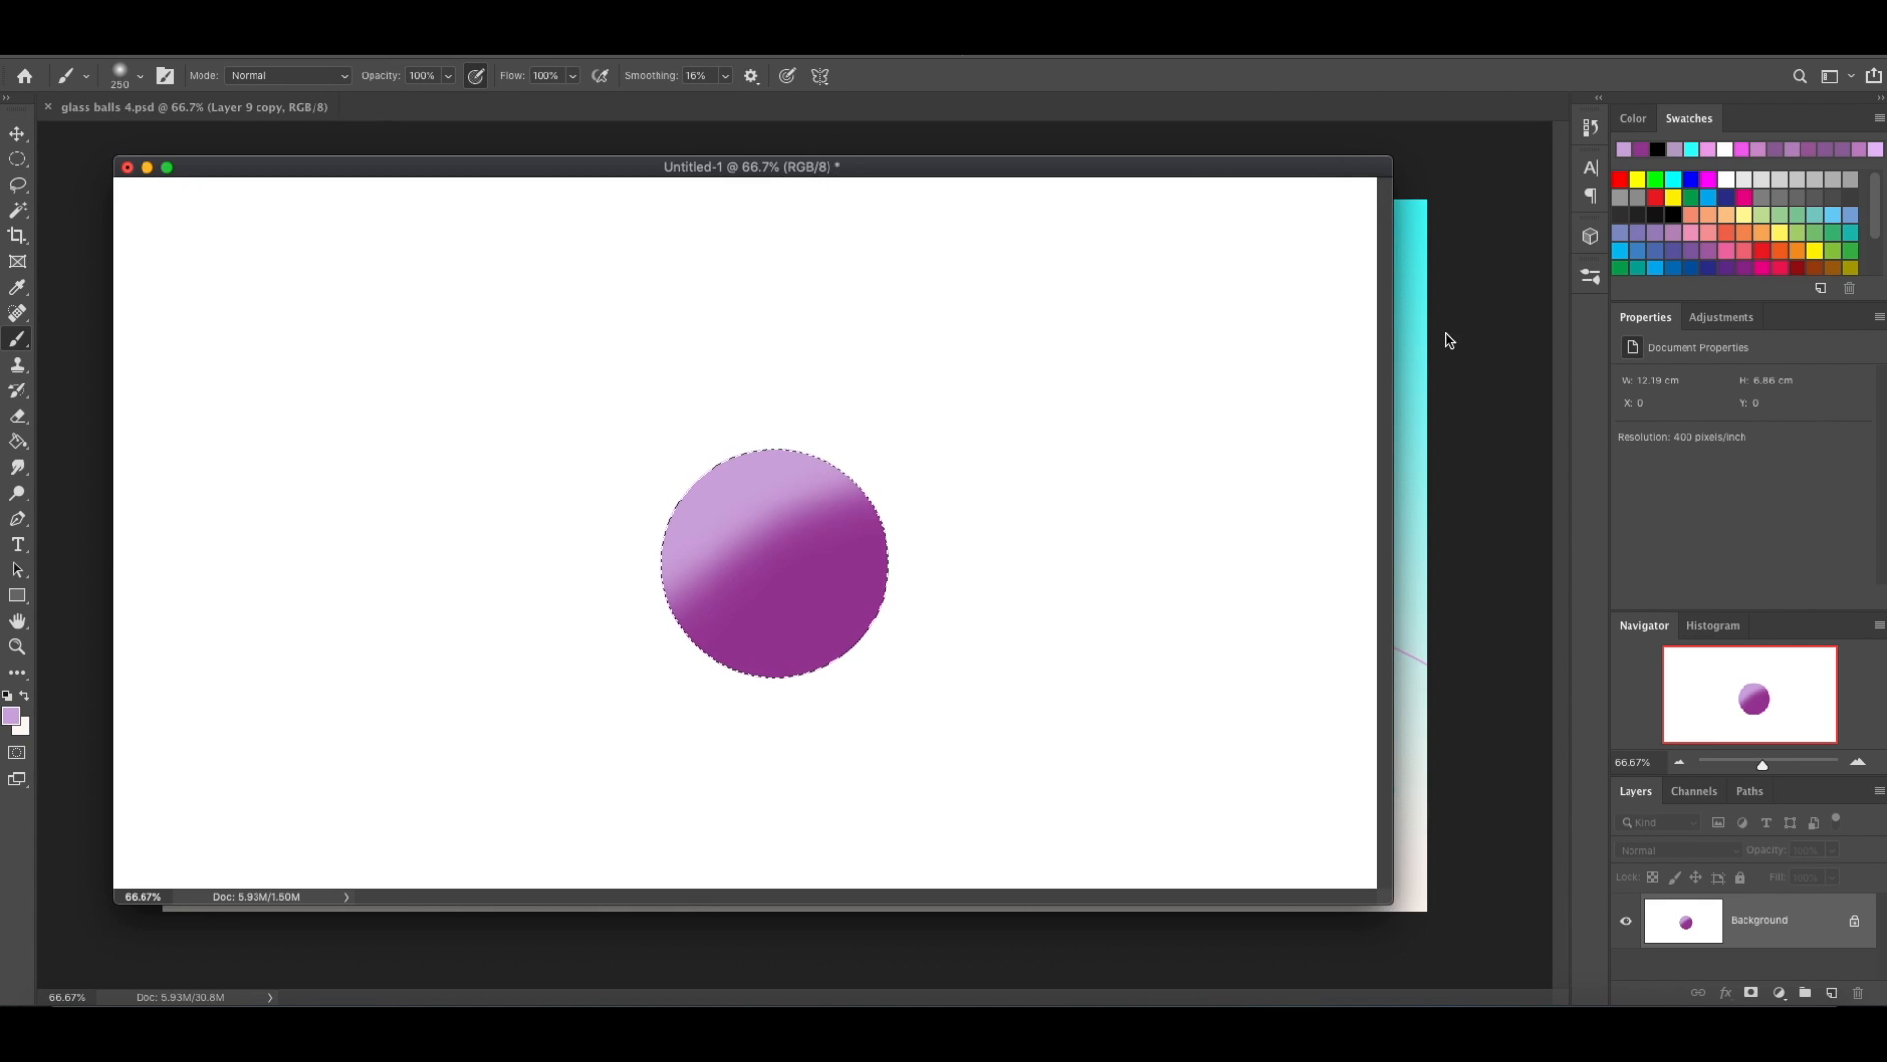
Reopen the sphere reference image, sample its purple tones and the white highlight of sphere 6, and minimise it again.
left_click(1411, 340)
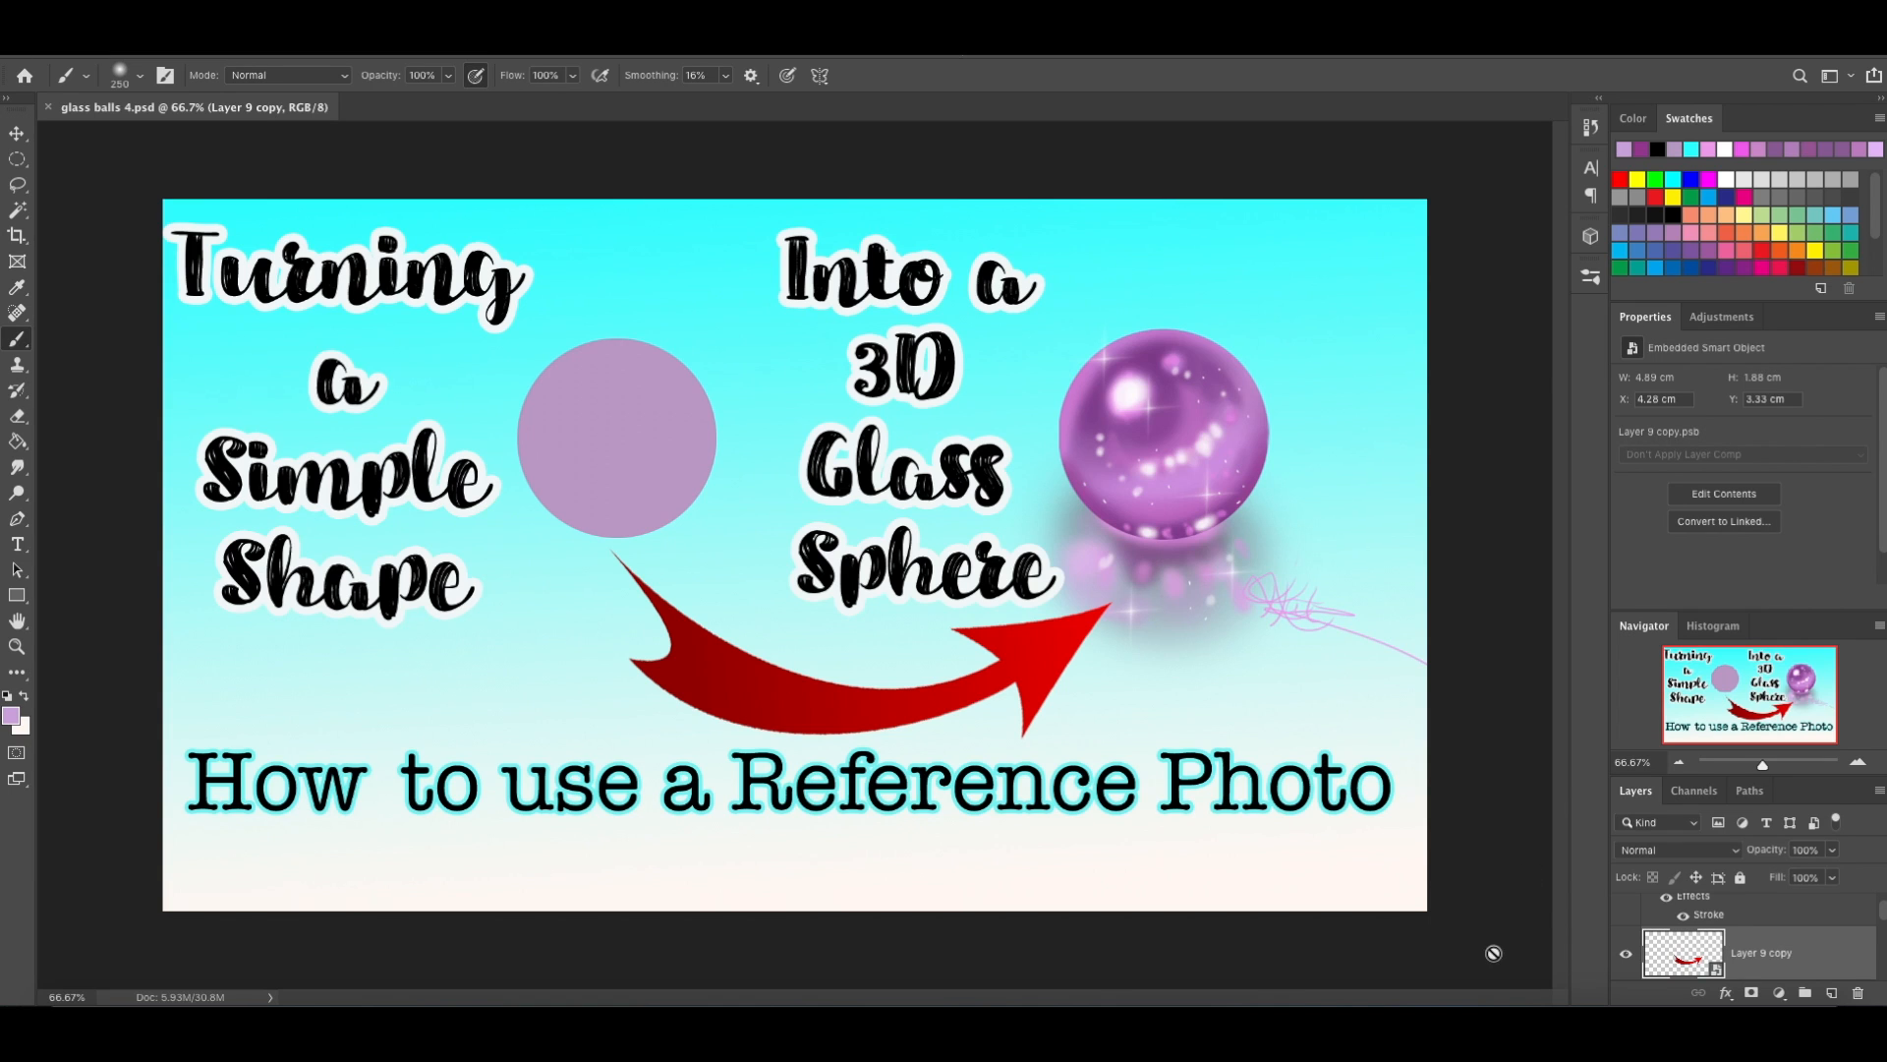
left_click(1732, 1027)
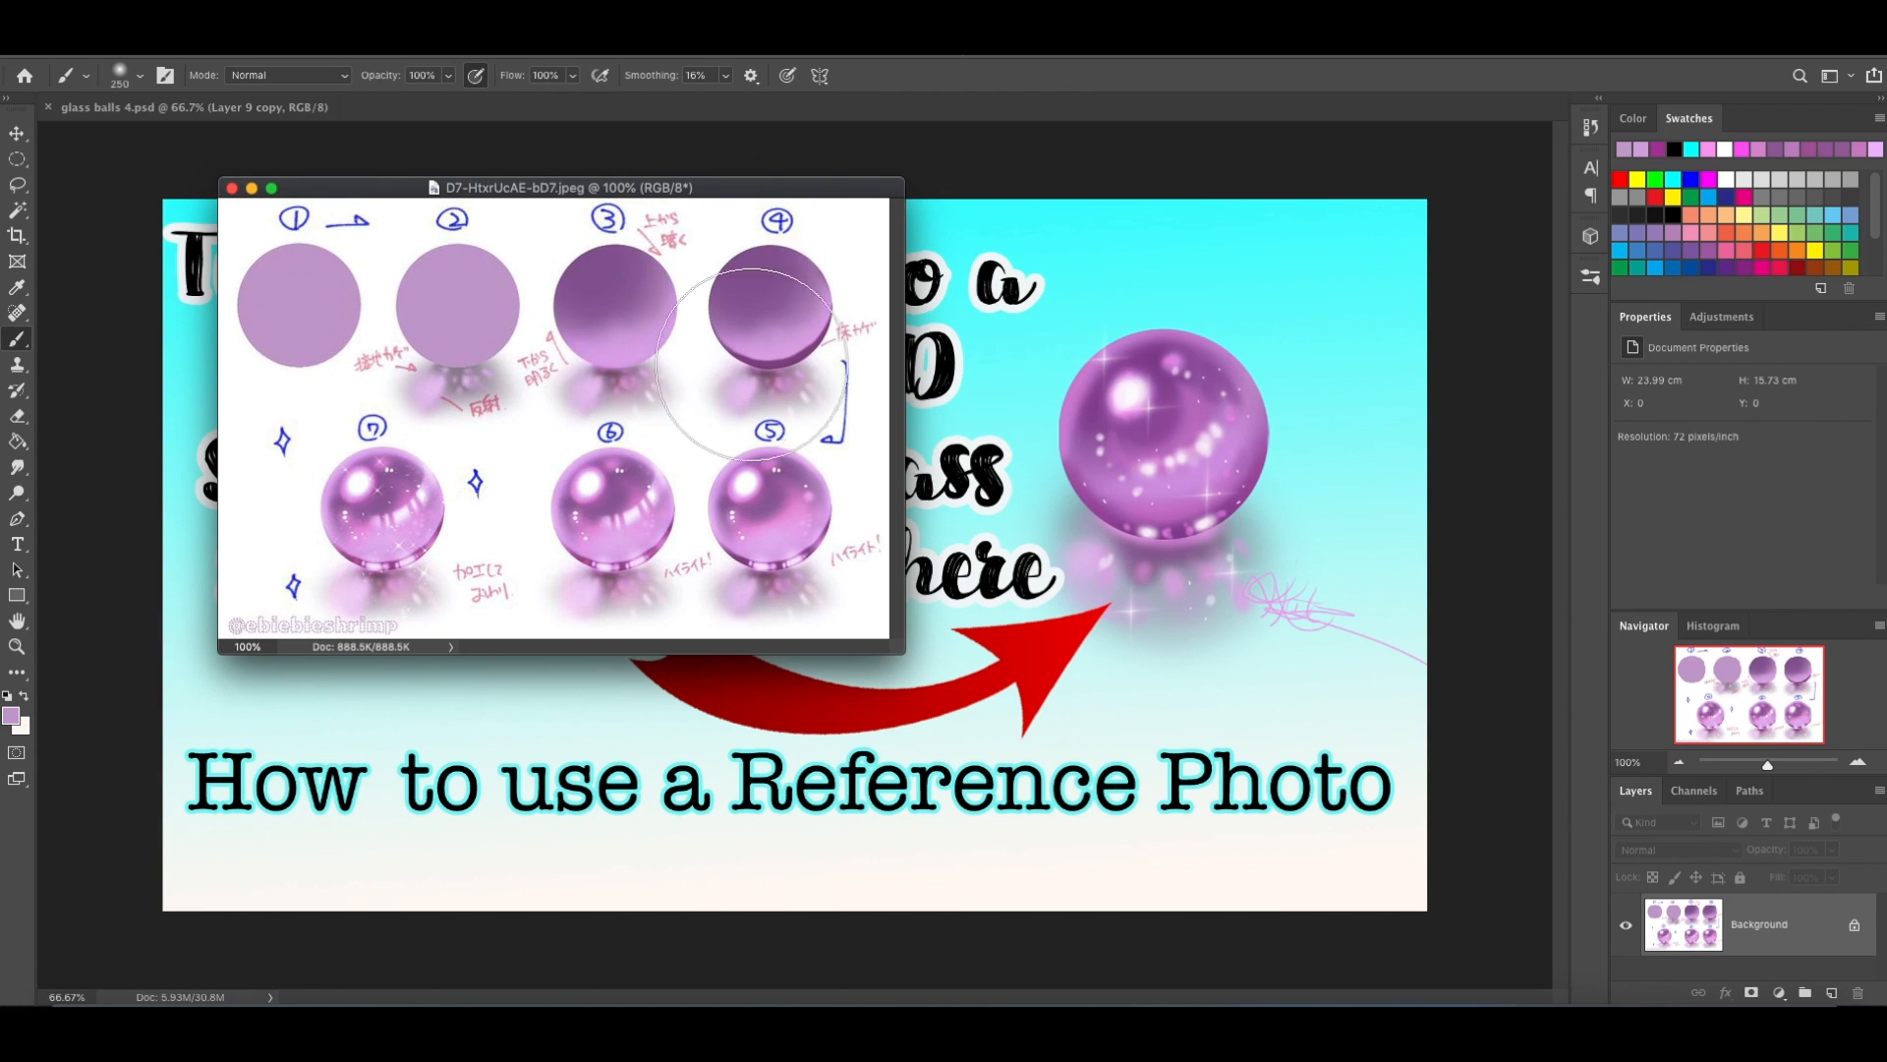
left_click(602, 259, "alt")
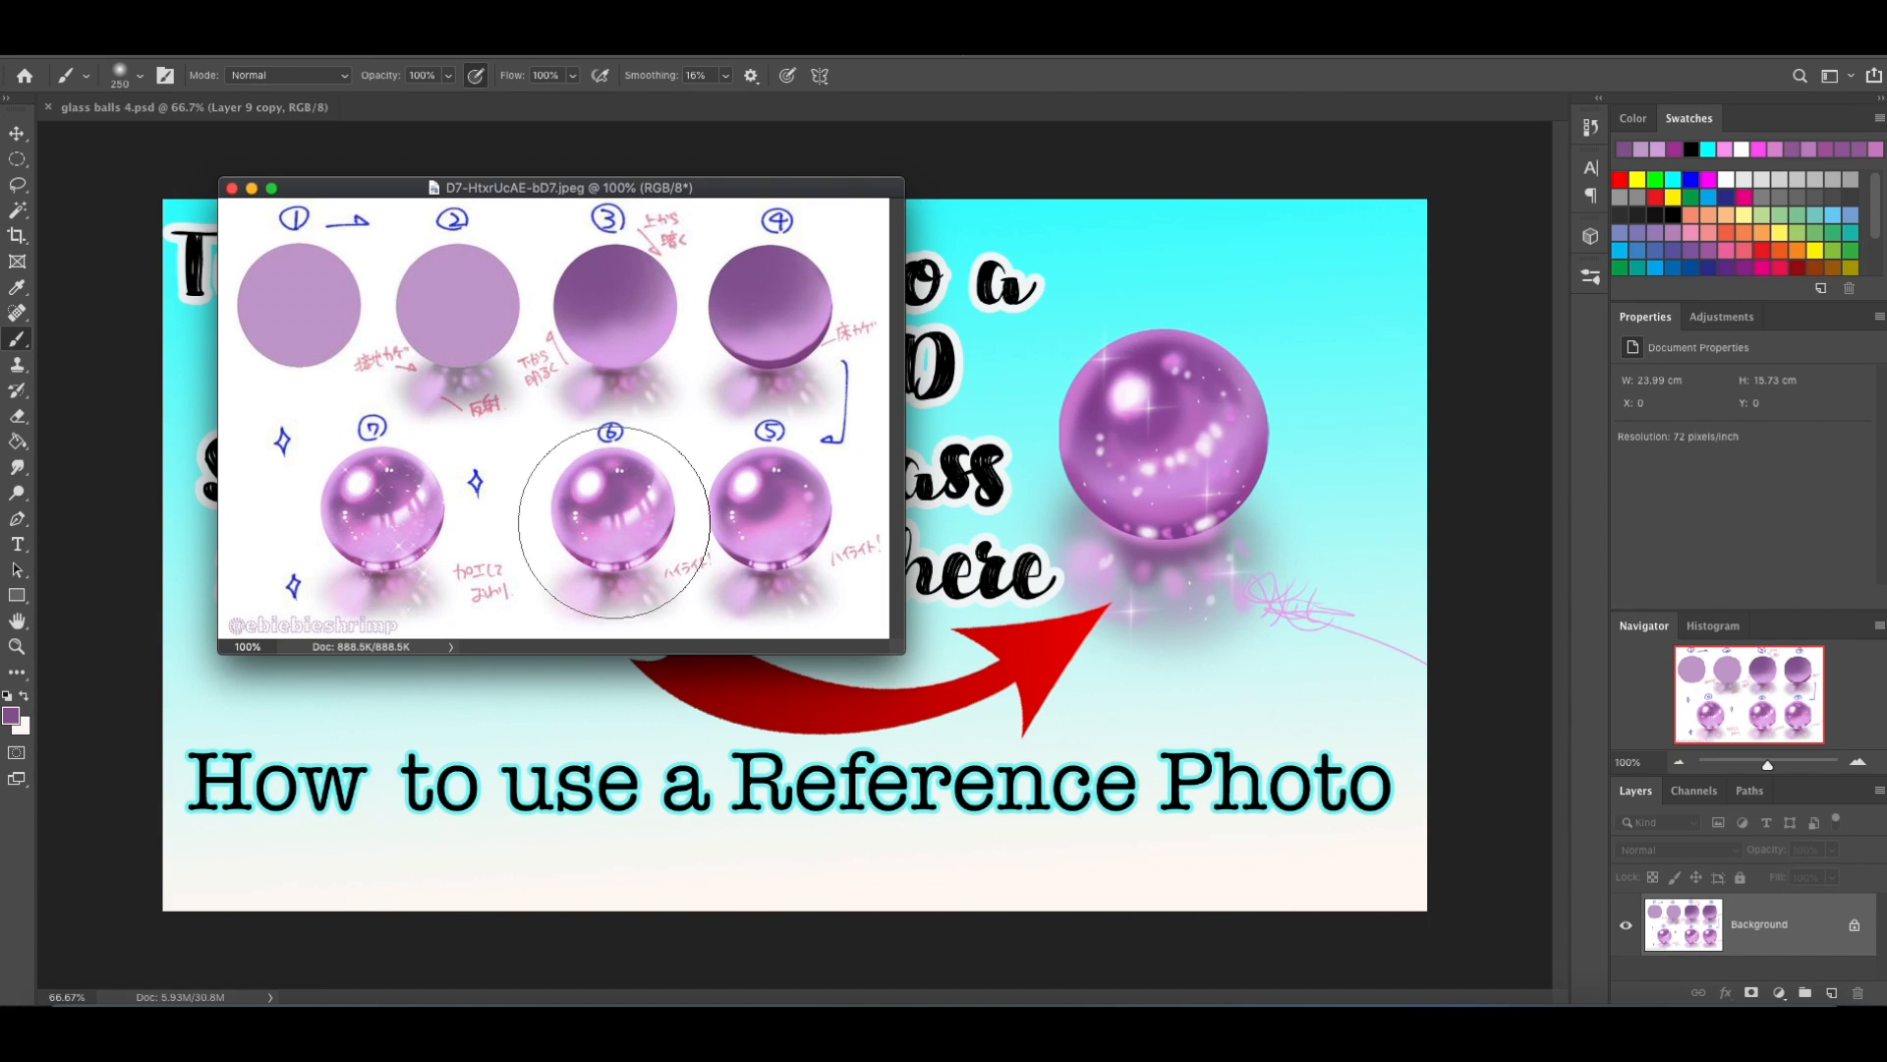
left_click(628, 489, "alt")
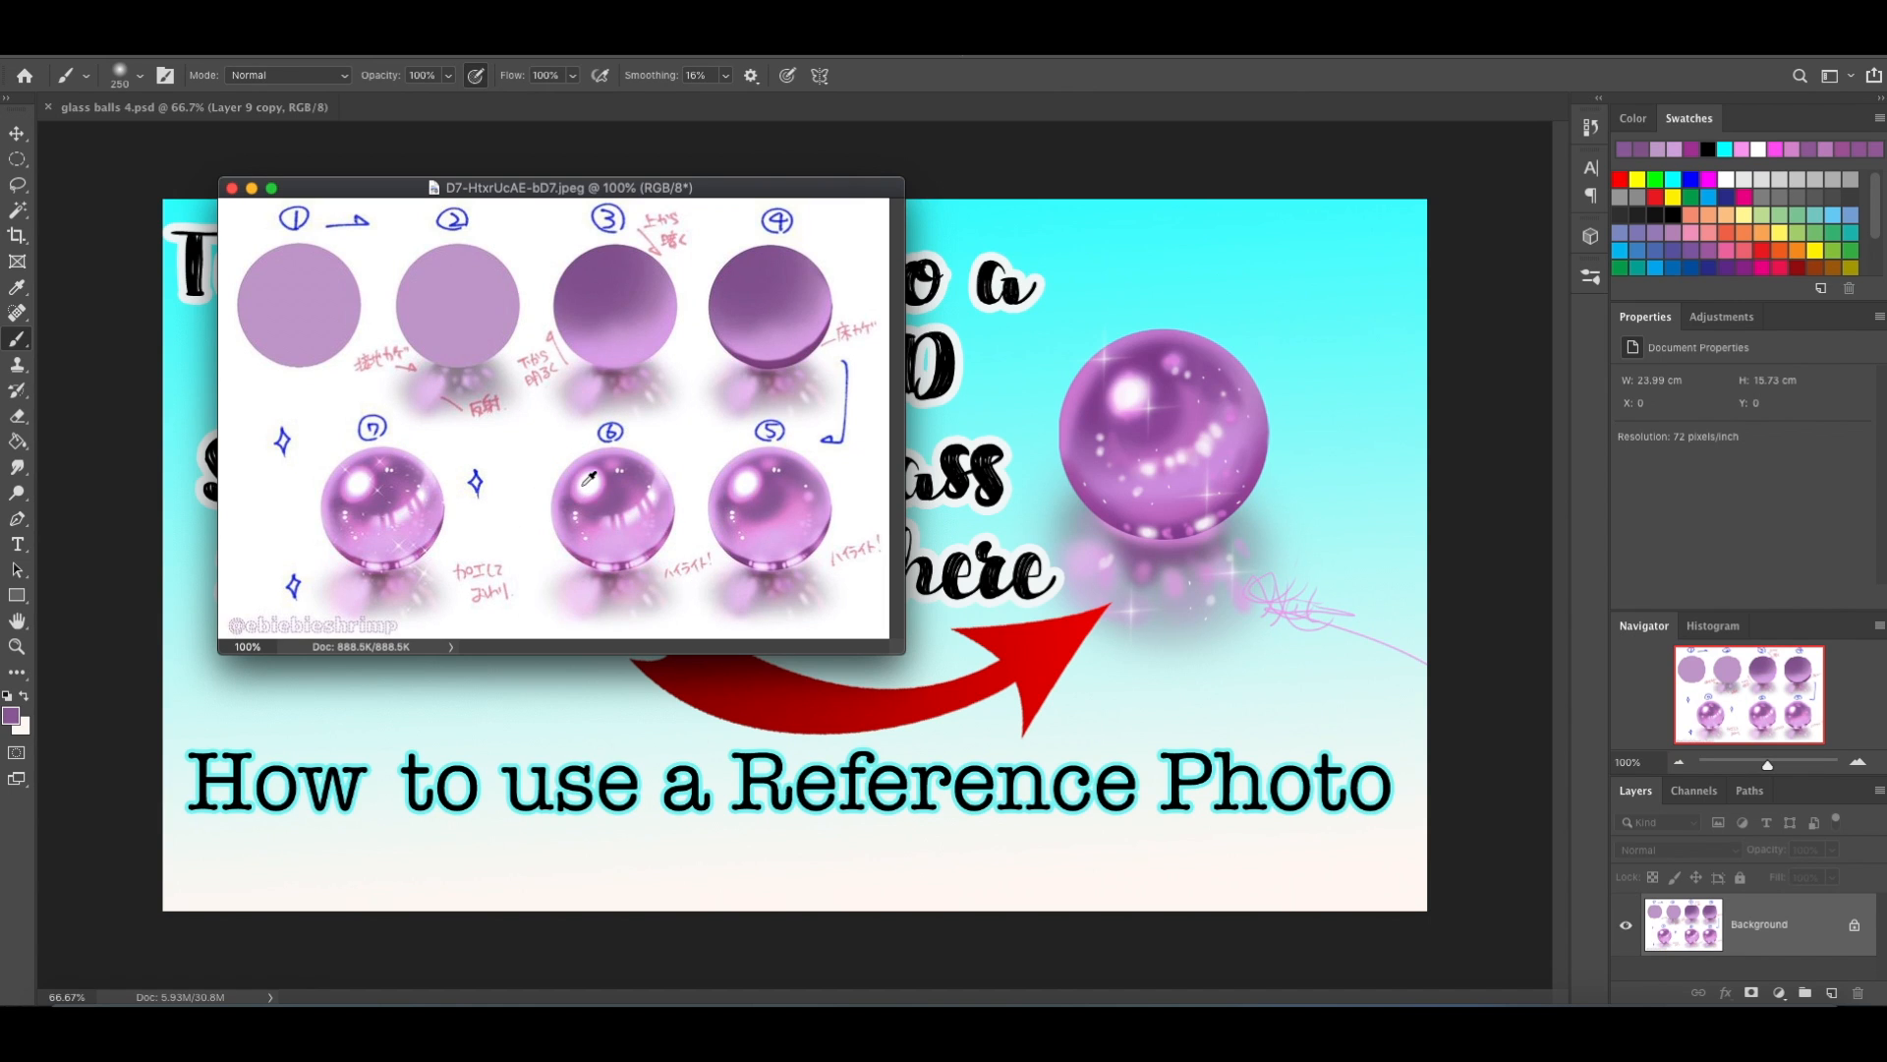
left_click(586, 482, "alt")
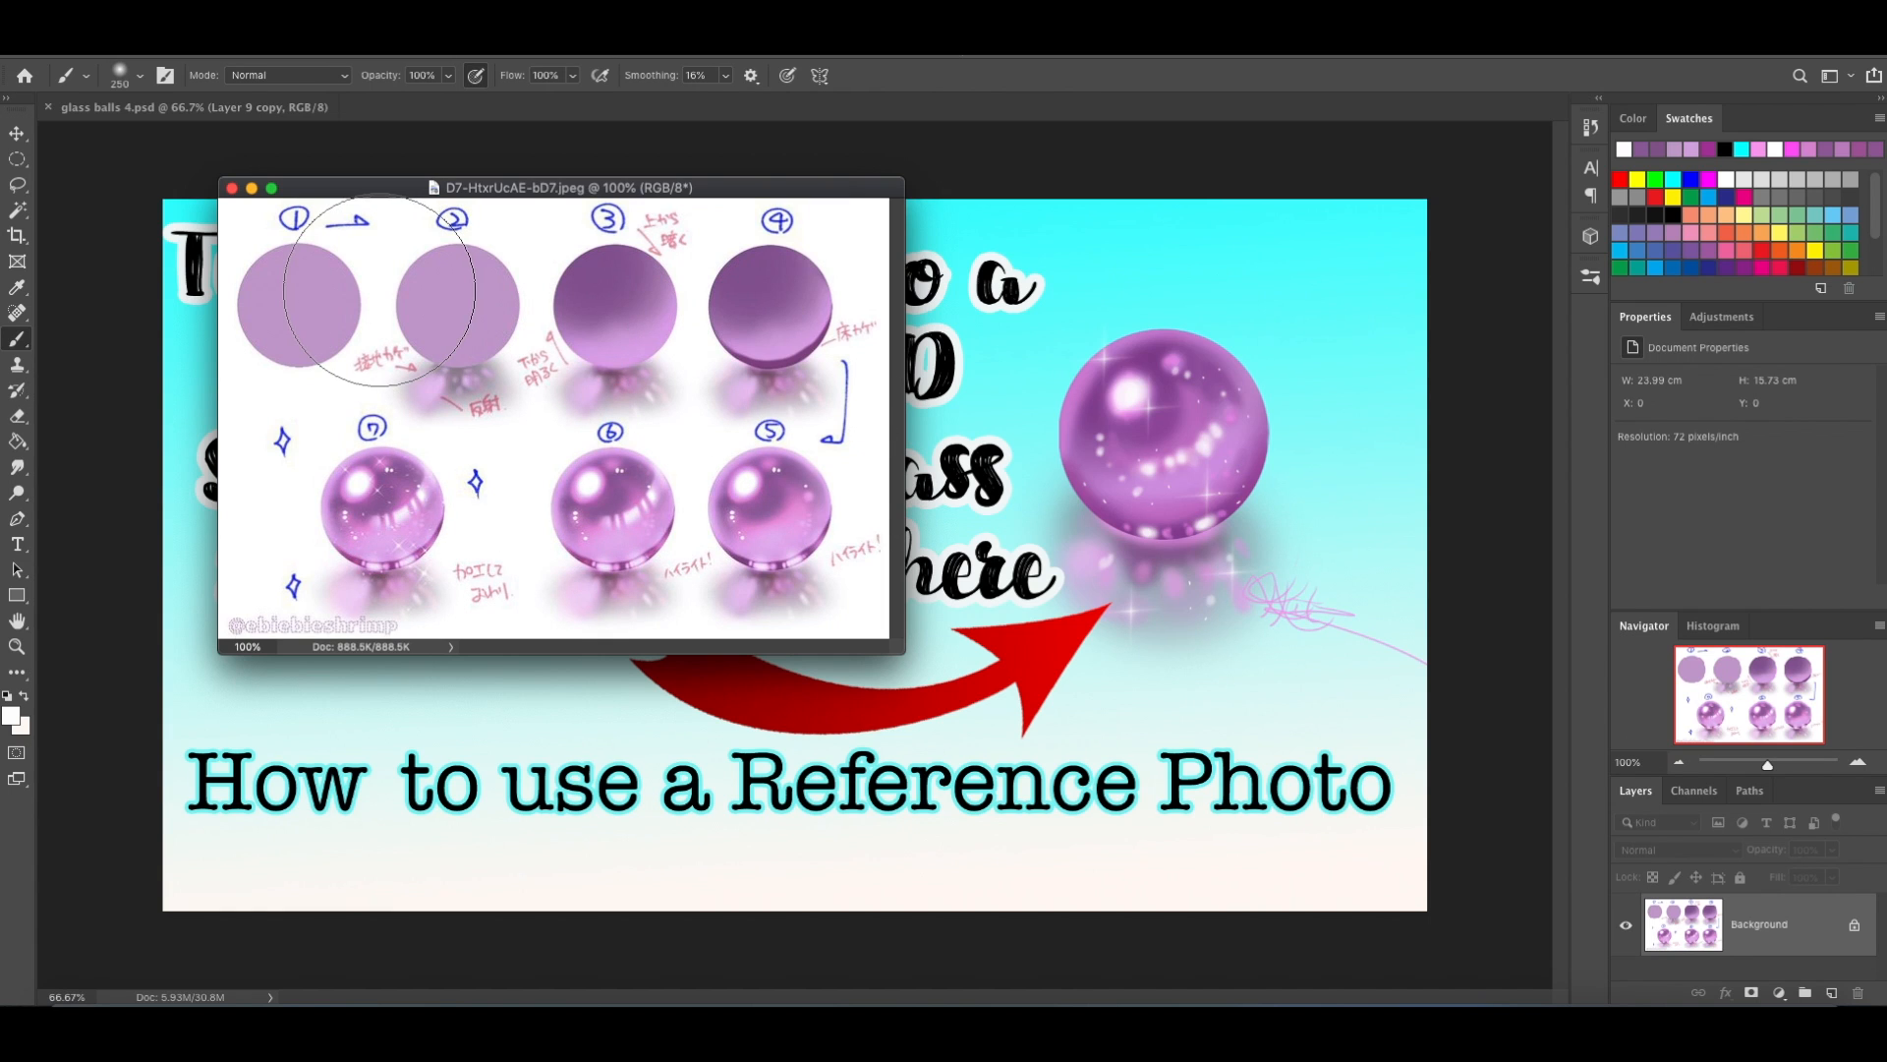
left_click(250, 187)
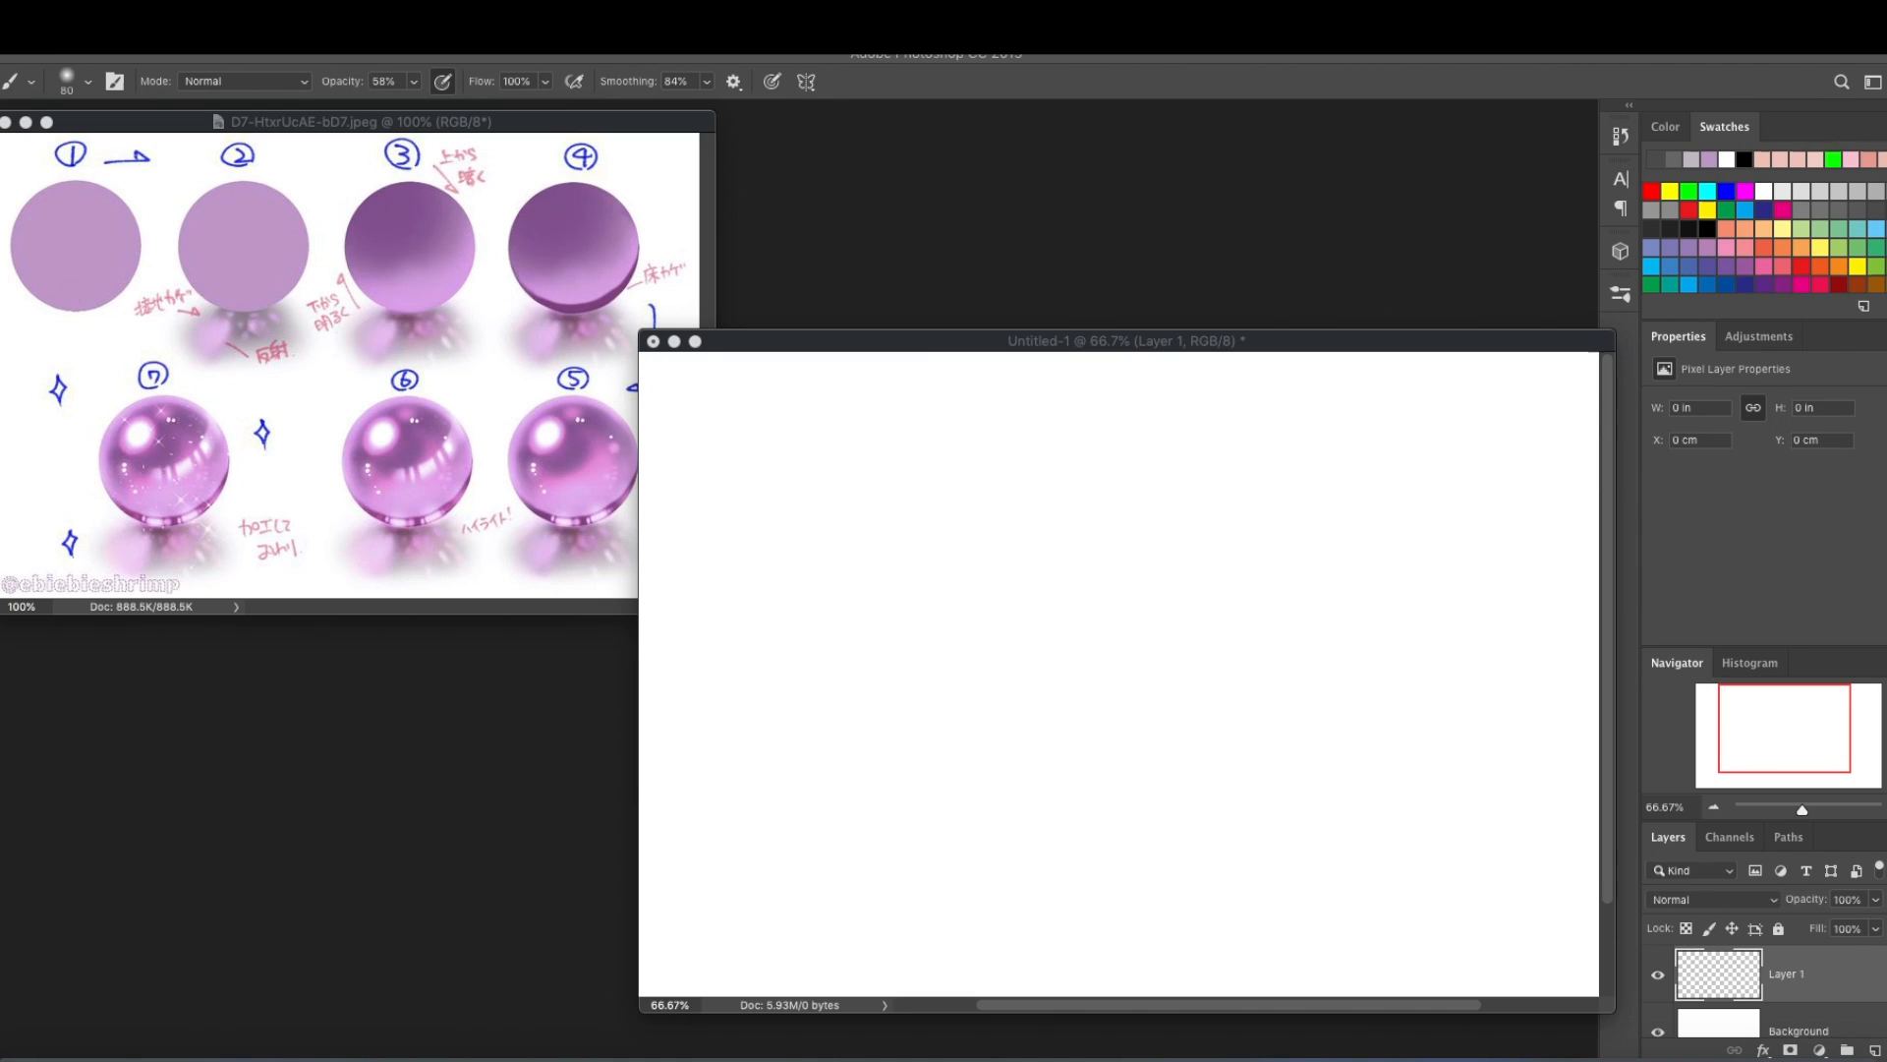
Make a circular selection on Layer 1 and fill it with the flat lilac sampled from reference circle 1.
key("m")
left_click_drag(1112, 640, 1369, 814)
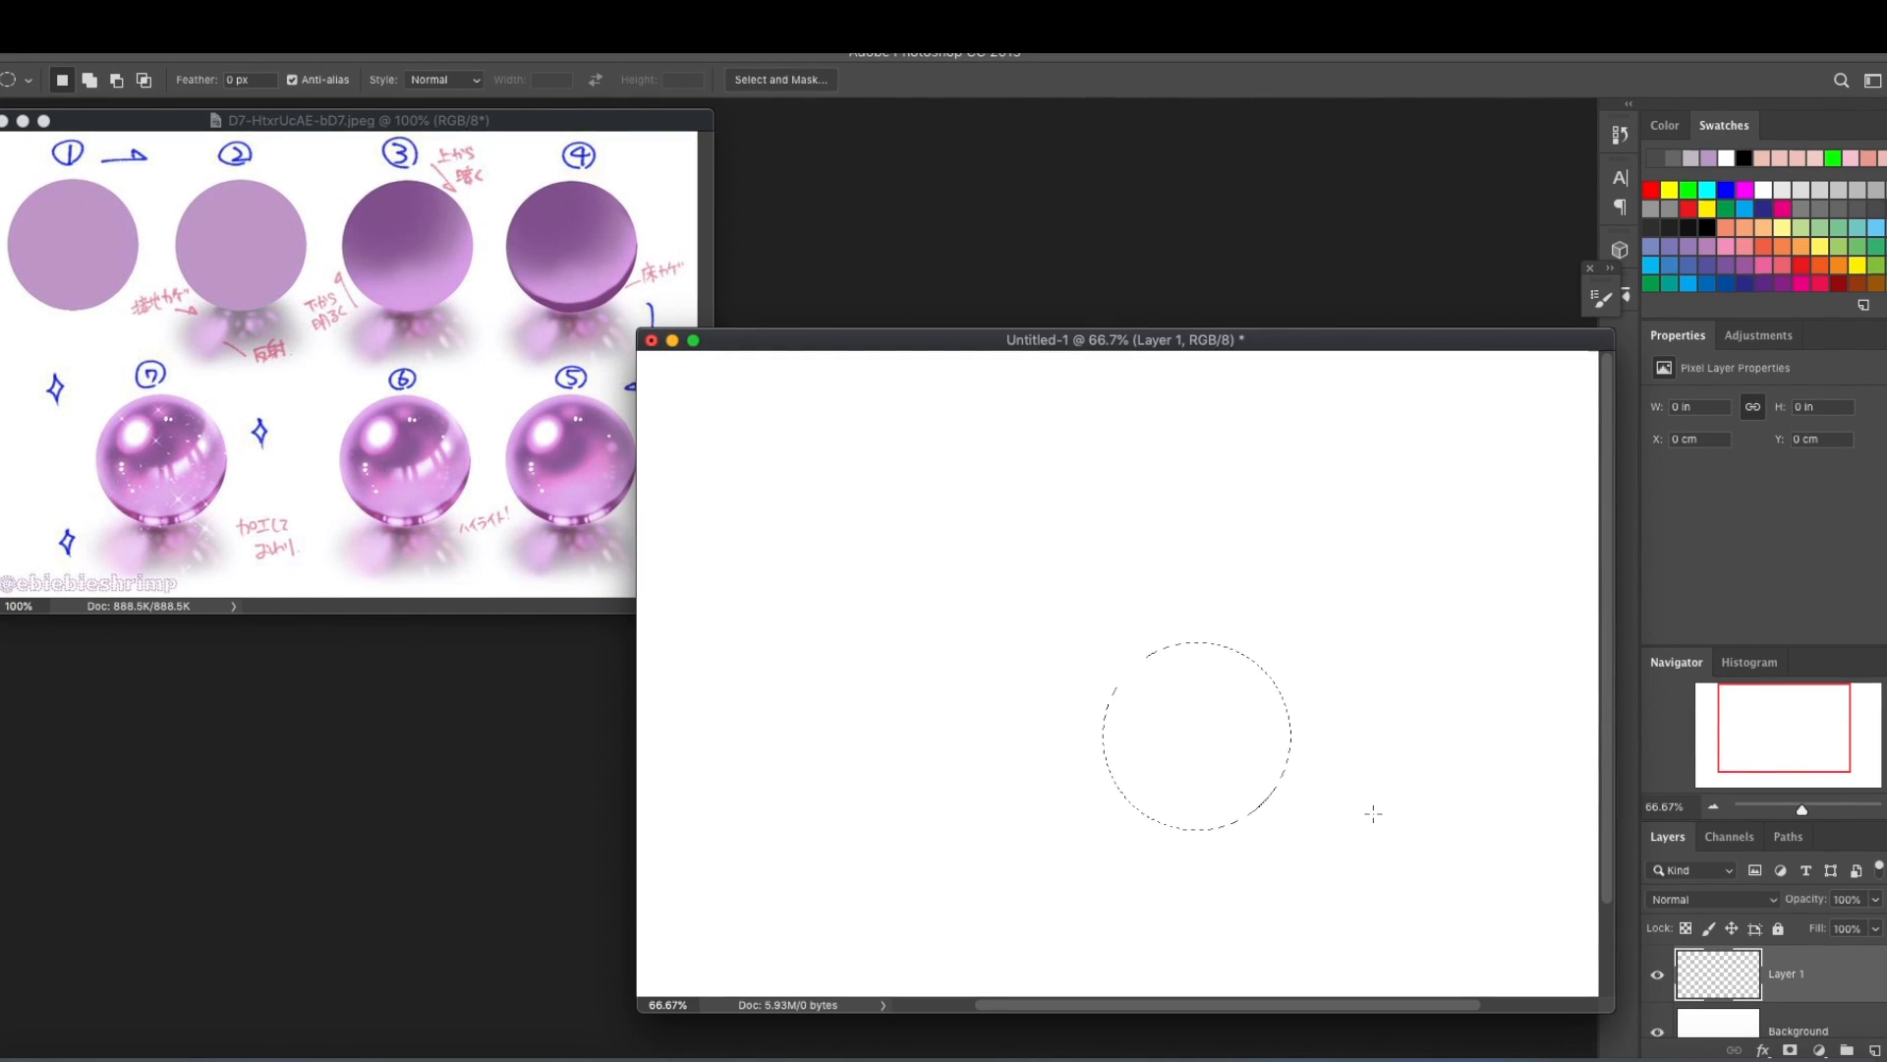
left_click(101, 260)
key("b")
left_click(88, 258, "alt")
left_click(1323, 340)
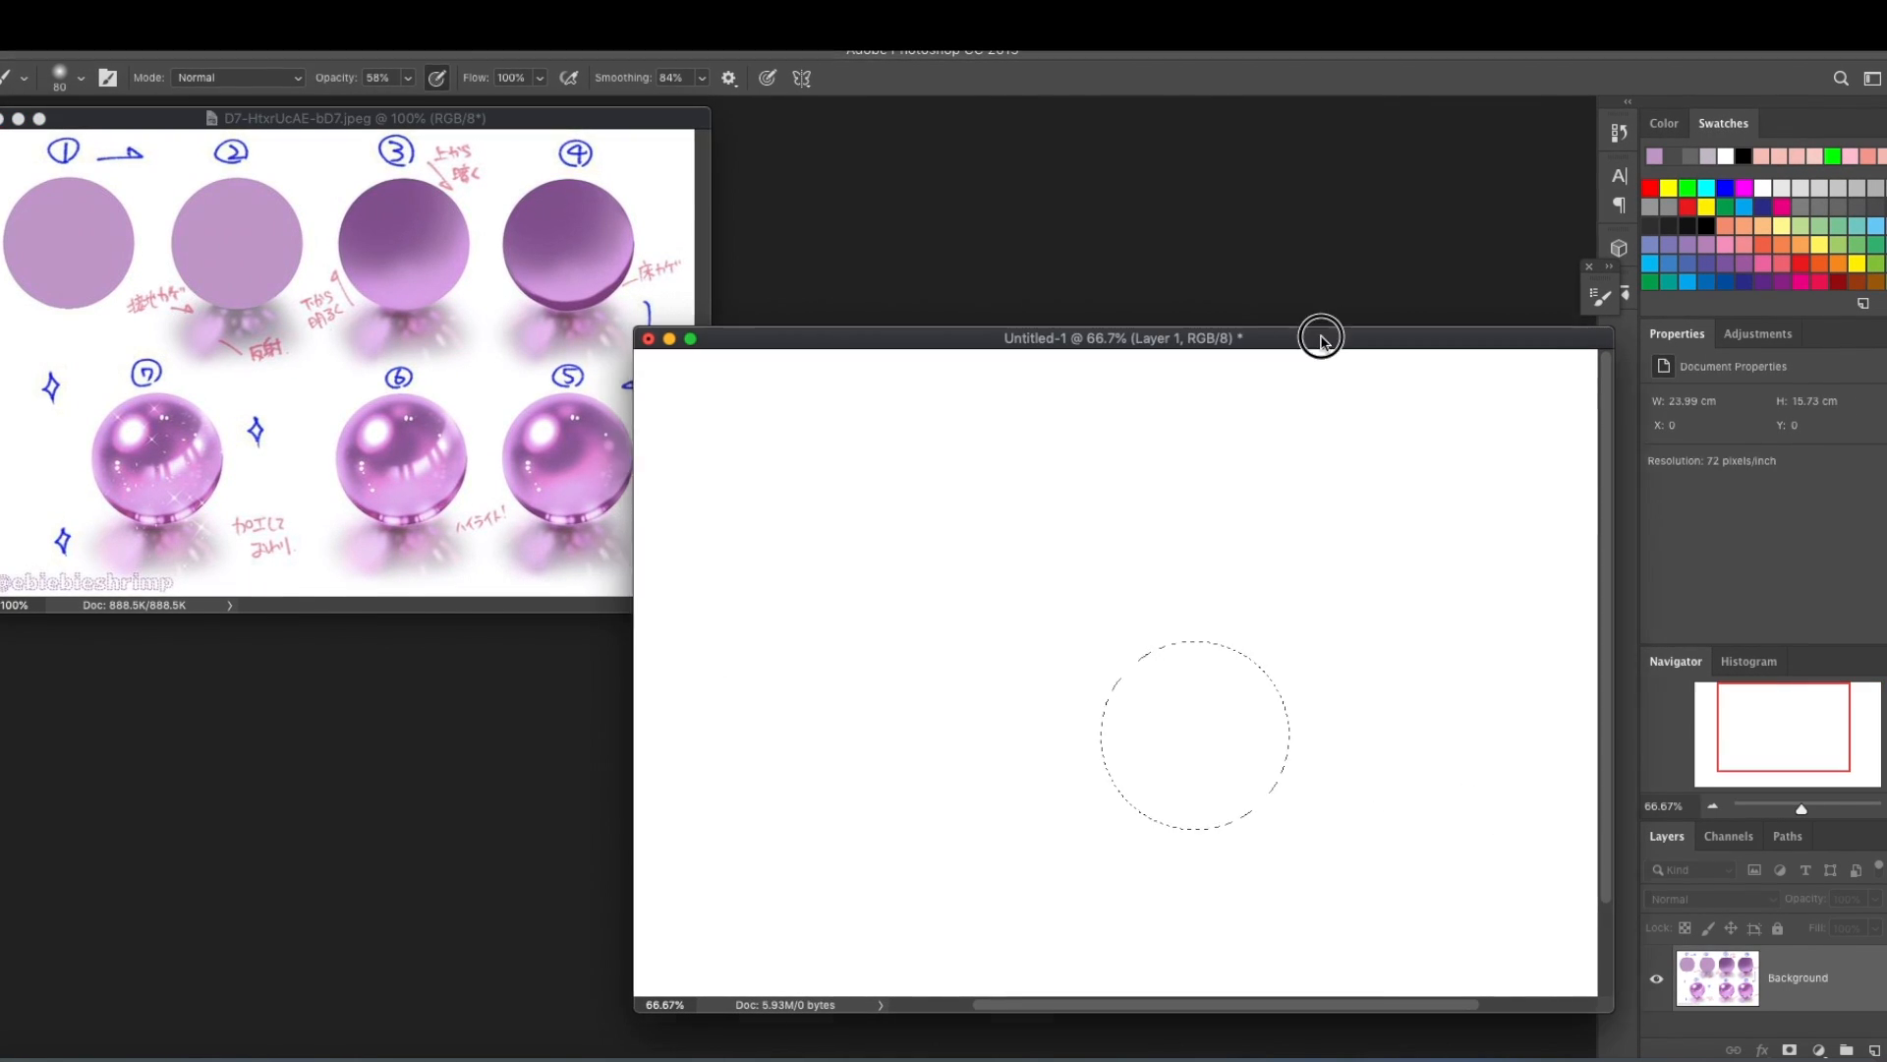
key("g")
left_click(1200, 787)
Move the filled lilac circle up and slightly left on the canvas with Free Transform.
key("super+t")
key("shift+Up")
key("shift+Up")
key("shift+Up")
key("shift+Up")
key("shift+Up")
key("shift+Up")
key("shift+Up")
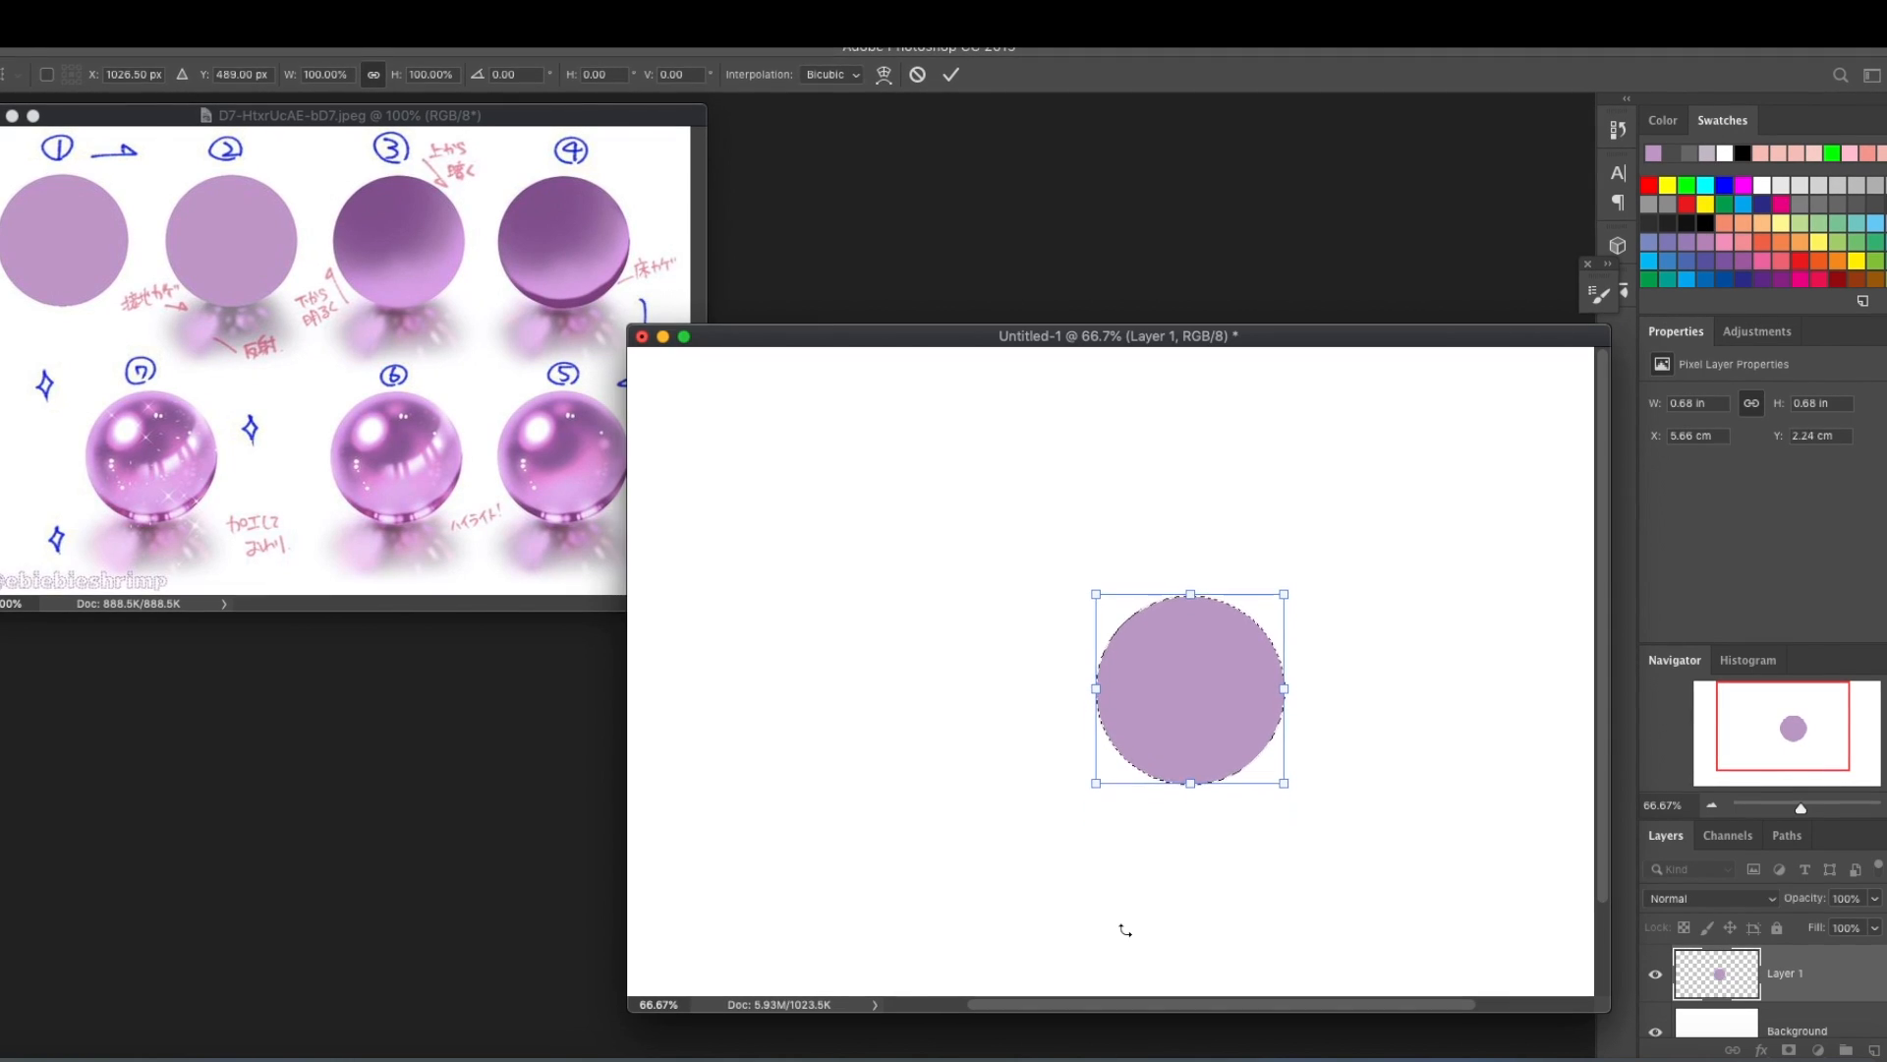
key("shift+Left")
key("shift+Left")
key("Return")
Add empty layers below and above the circle's layer, clear the selection and make the lower one active.
left_click(1873, 1050, "super")
left_click(1781, 953)
left_click(1873, 1050)
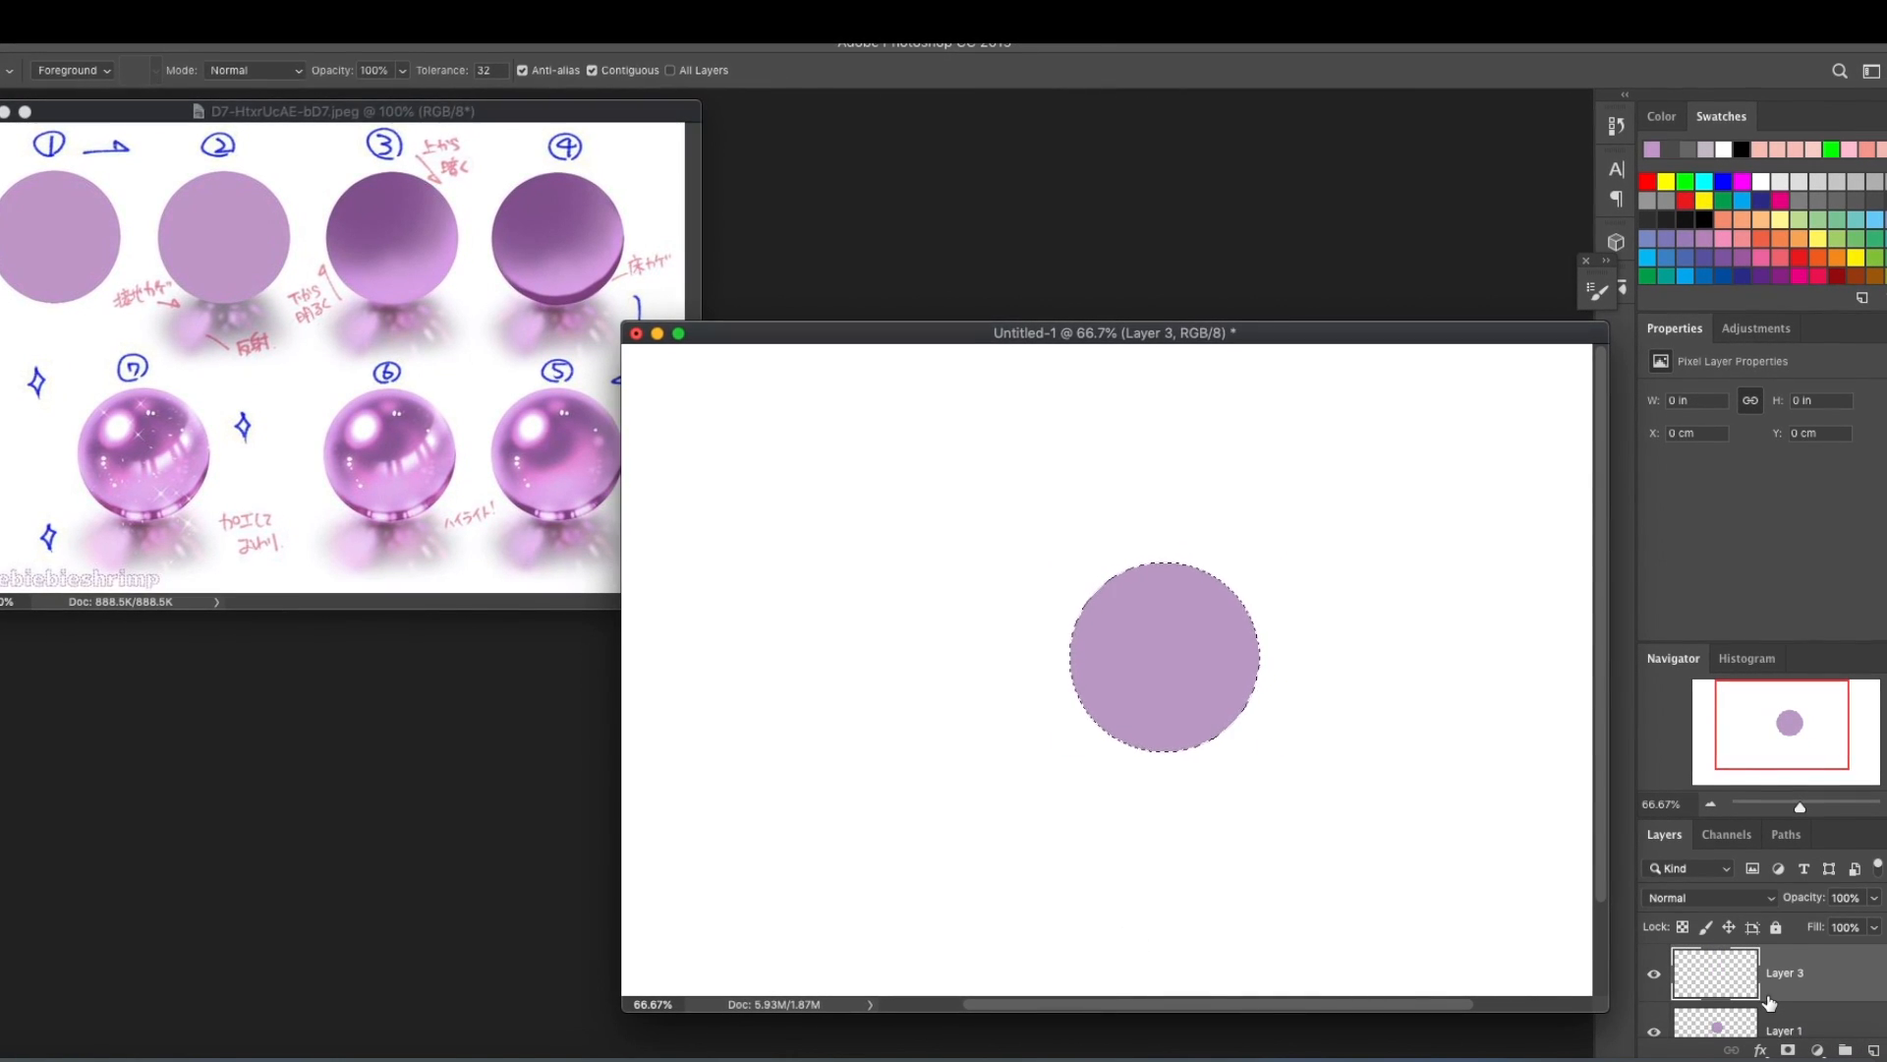
key("super+d")
scroll(1784, 983, "down", 3)
left_click(1784, 973)
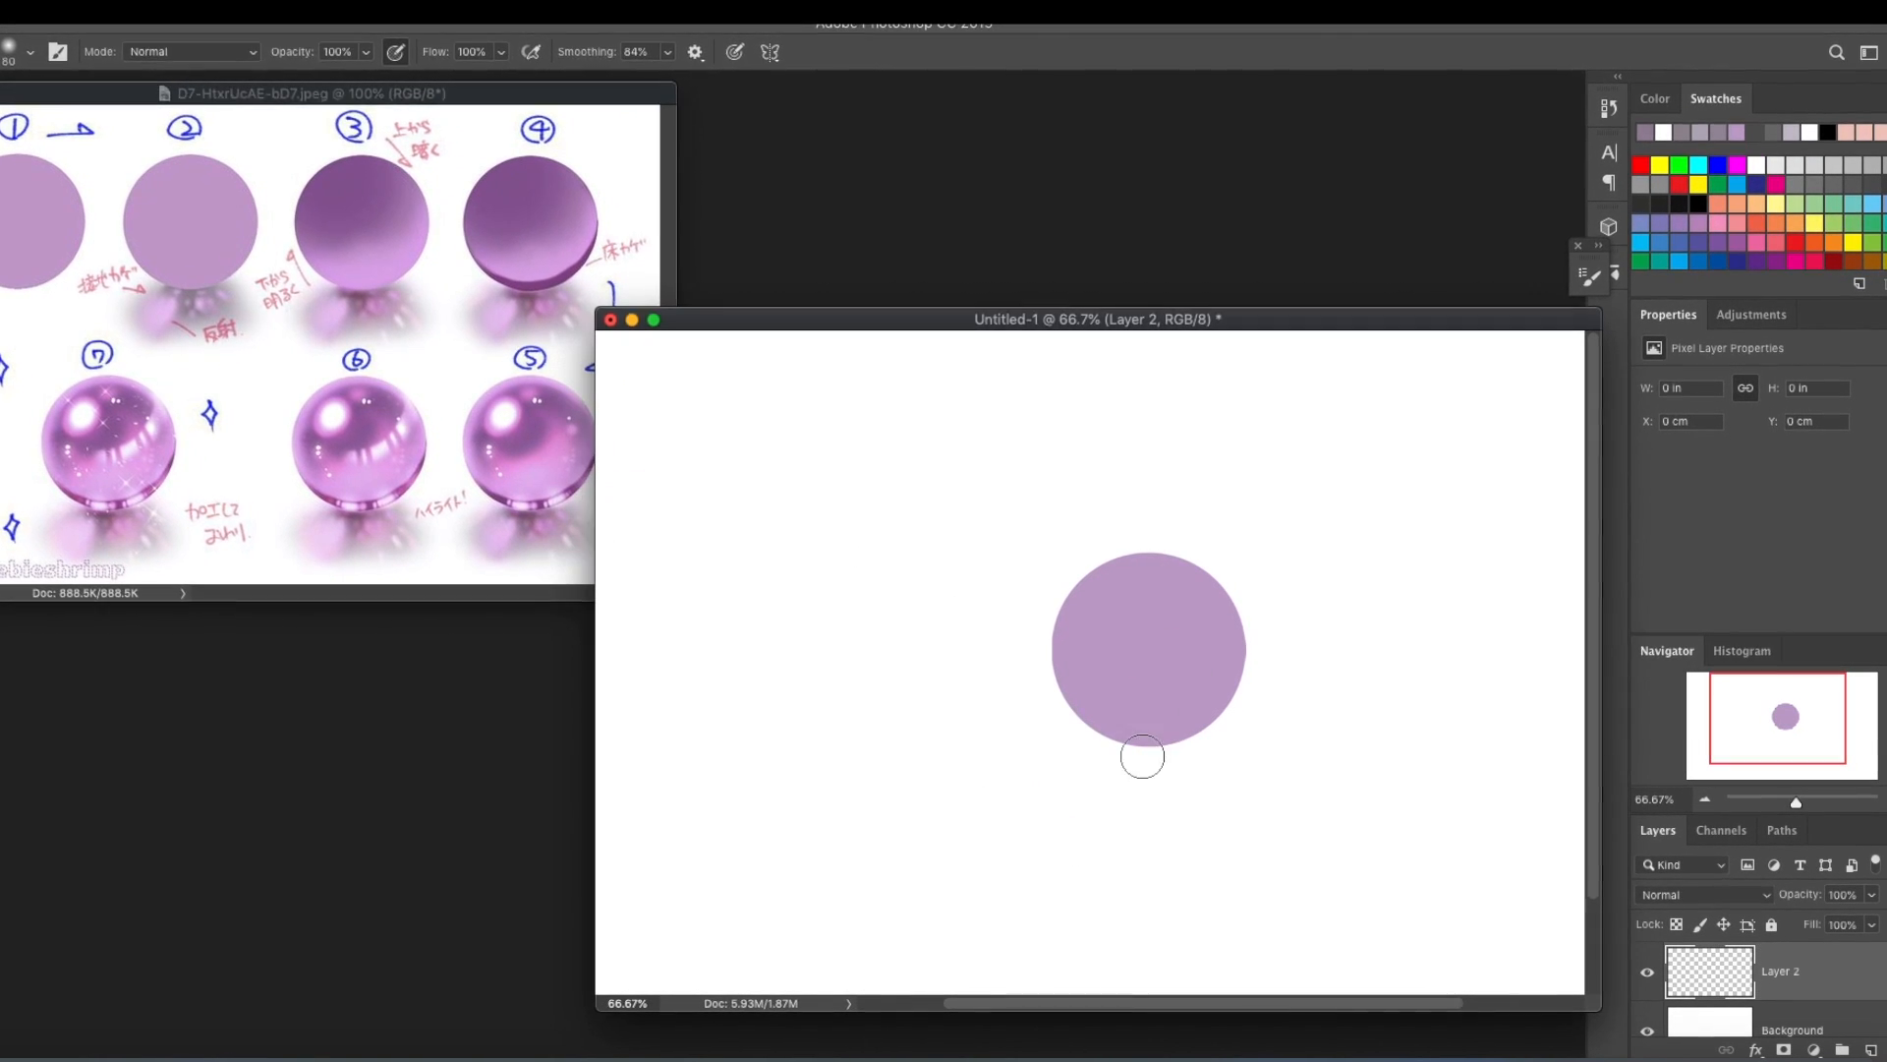
Paint a soft grey shadow with light purple reflection spots beneath the circle, using a smaller brush for the spots.
mouse_move(1133, 755)
left_mouse_down()
mouse_move(1091, 761)
mouse_move(1203, 764)
mouse_move(1197, 845)
mouse_move(1100, 755)
mouse_move(1178, 736)
mouse_move(1062, 792)
left_mouse_up()
key("bracketleft")
key("bracketleft")
key("bracketleft")
key("bracketleft")
left_click(1108, 754)
left_click(1145, 783)
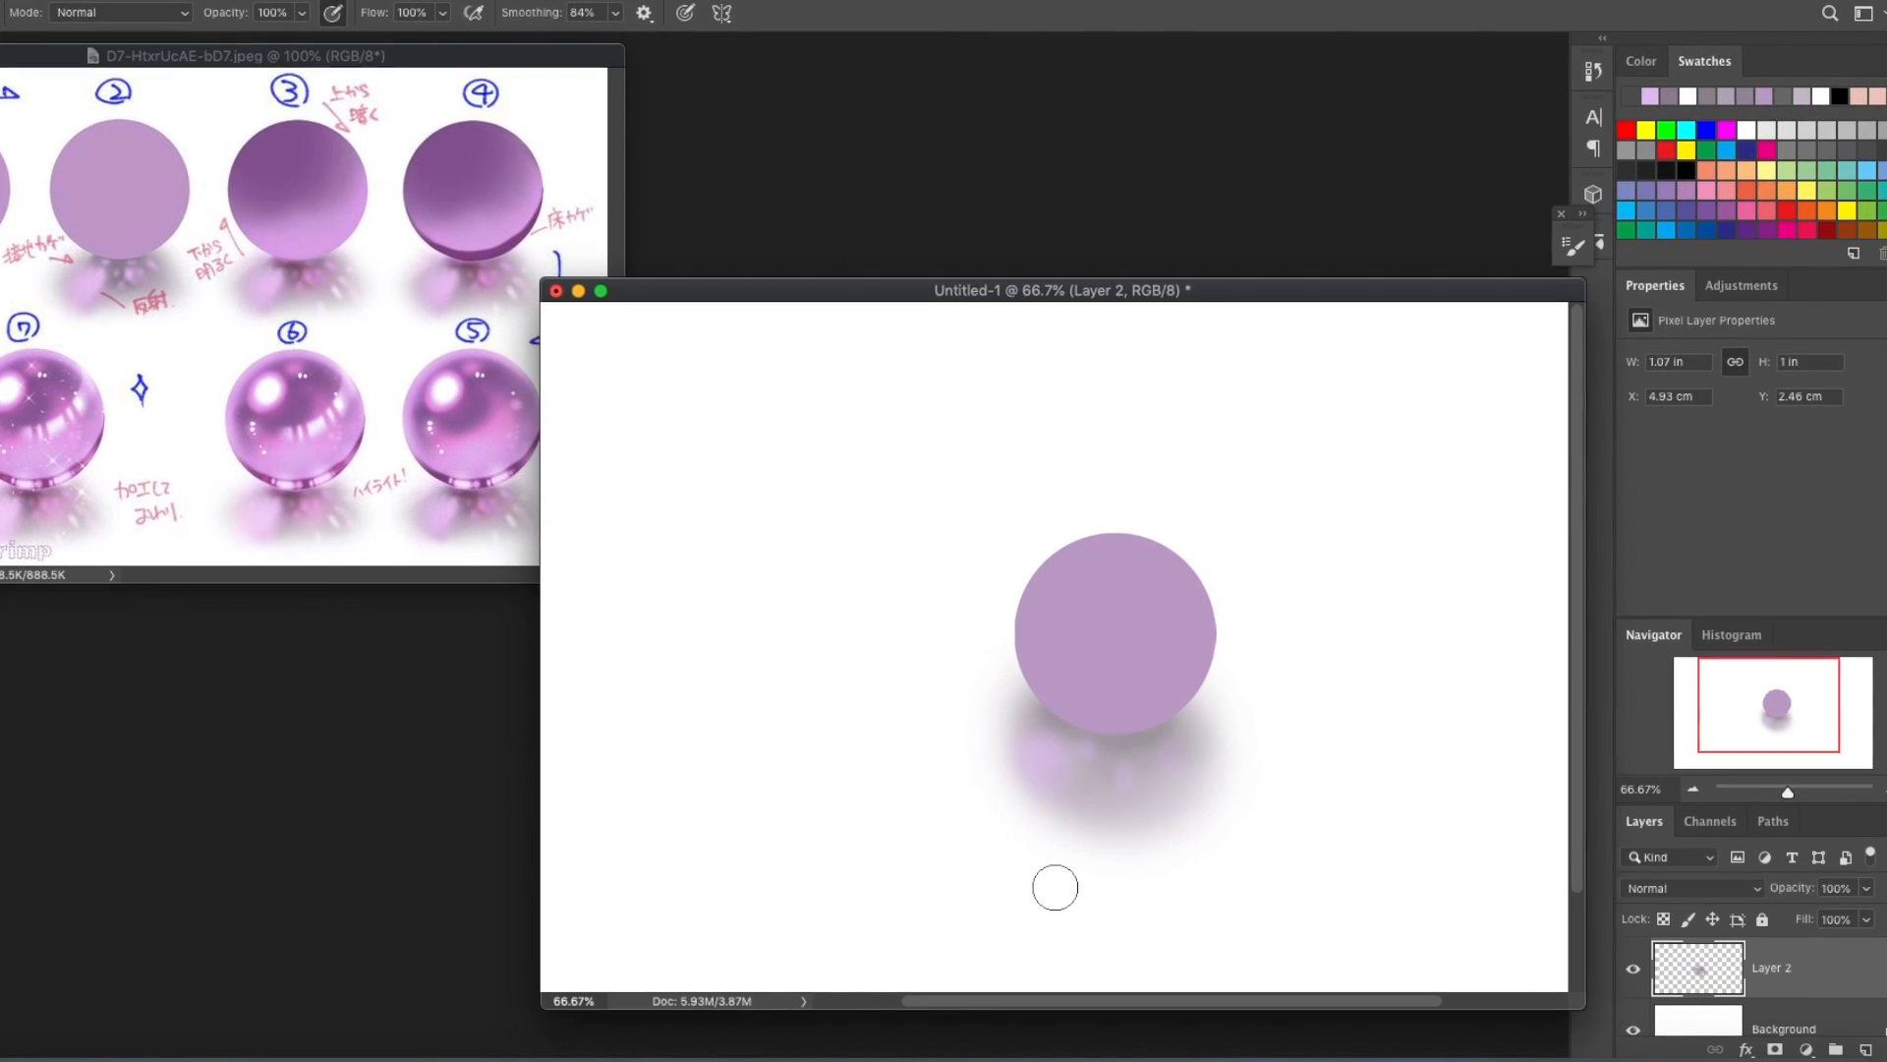
Add a few more small light purple reflection spots in the shadow just beneath the circle on Layer 2.
left_click_drag(1113, 760, 1118, 784)
left_click_drag(1164, 741, 1158, 767)
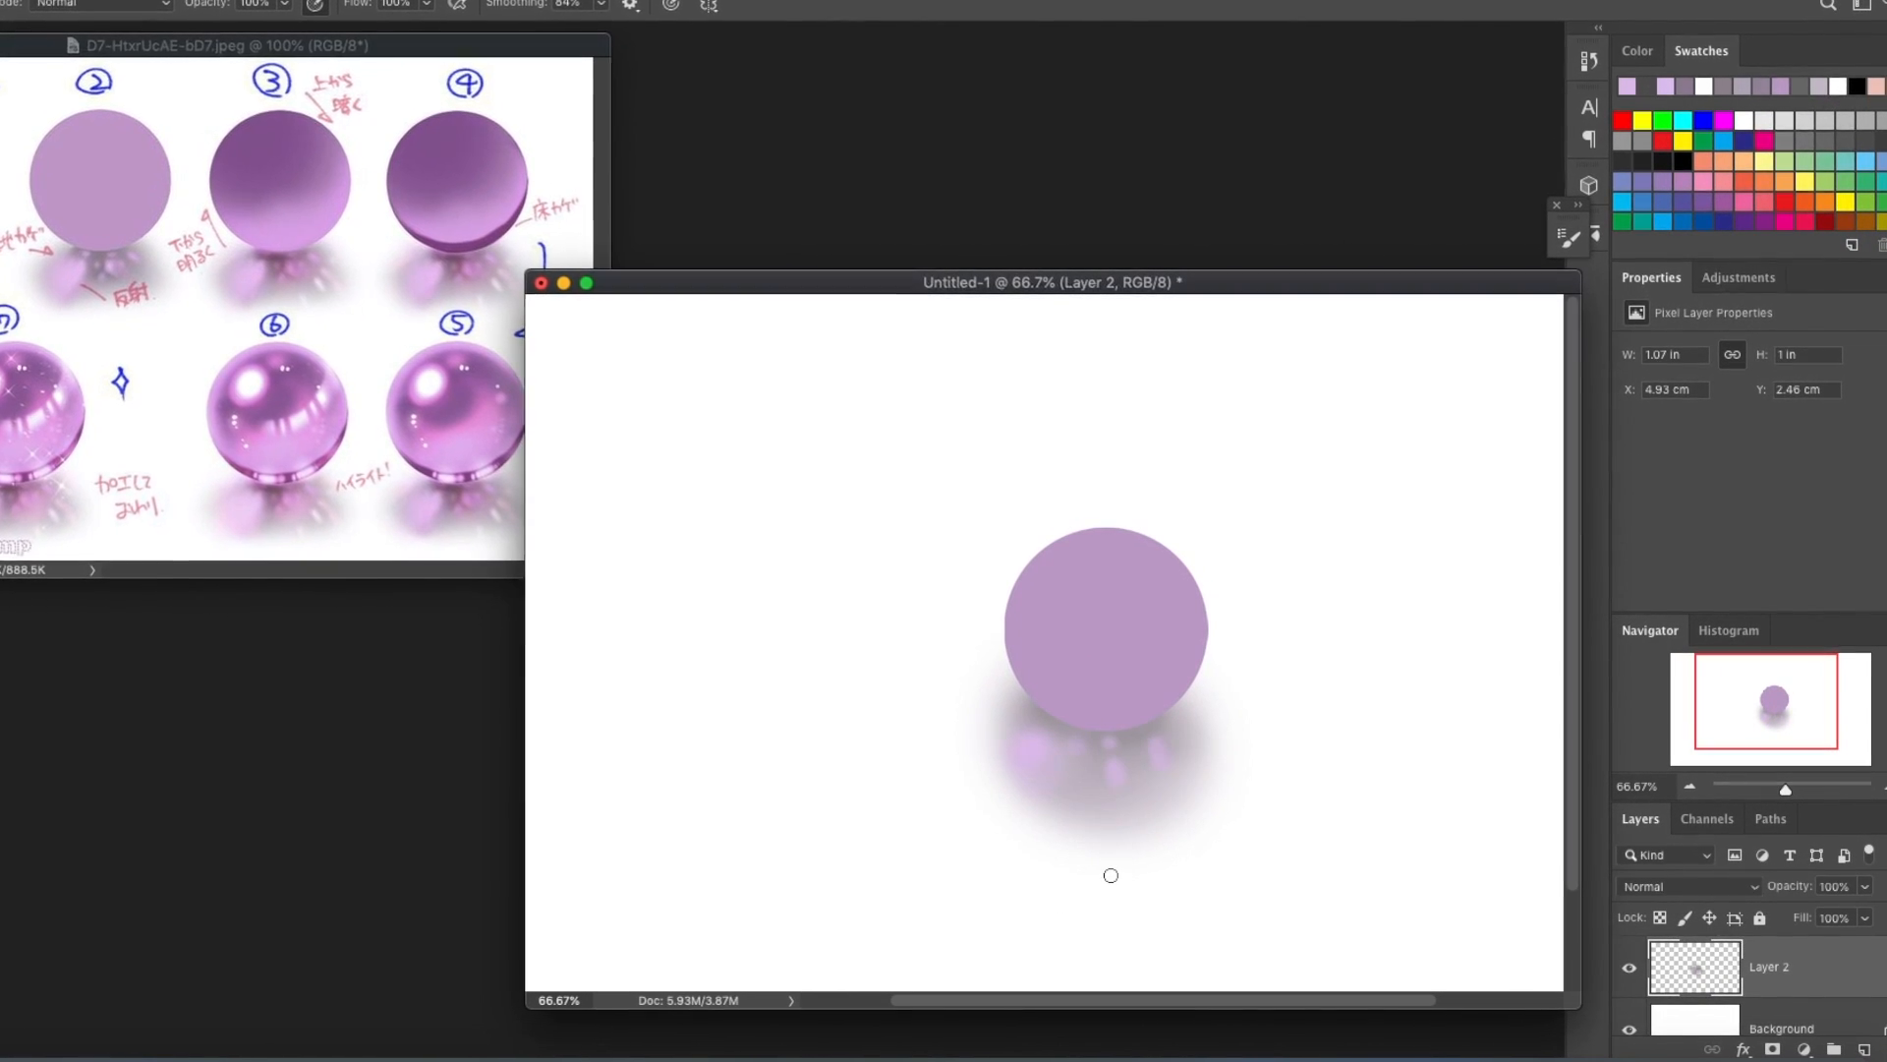
Add a layer clipped to the circle's layer and shade the circle dark purple above and lighter purple below, sampling from reference sphere 3.
left_click(1863, 1048)
left_click(1715, 995, "alt")
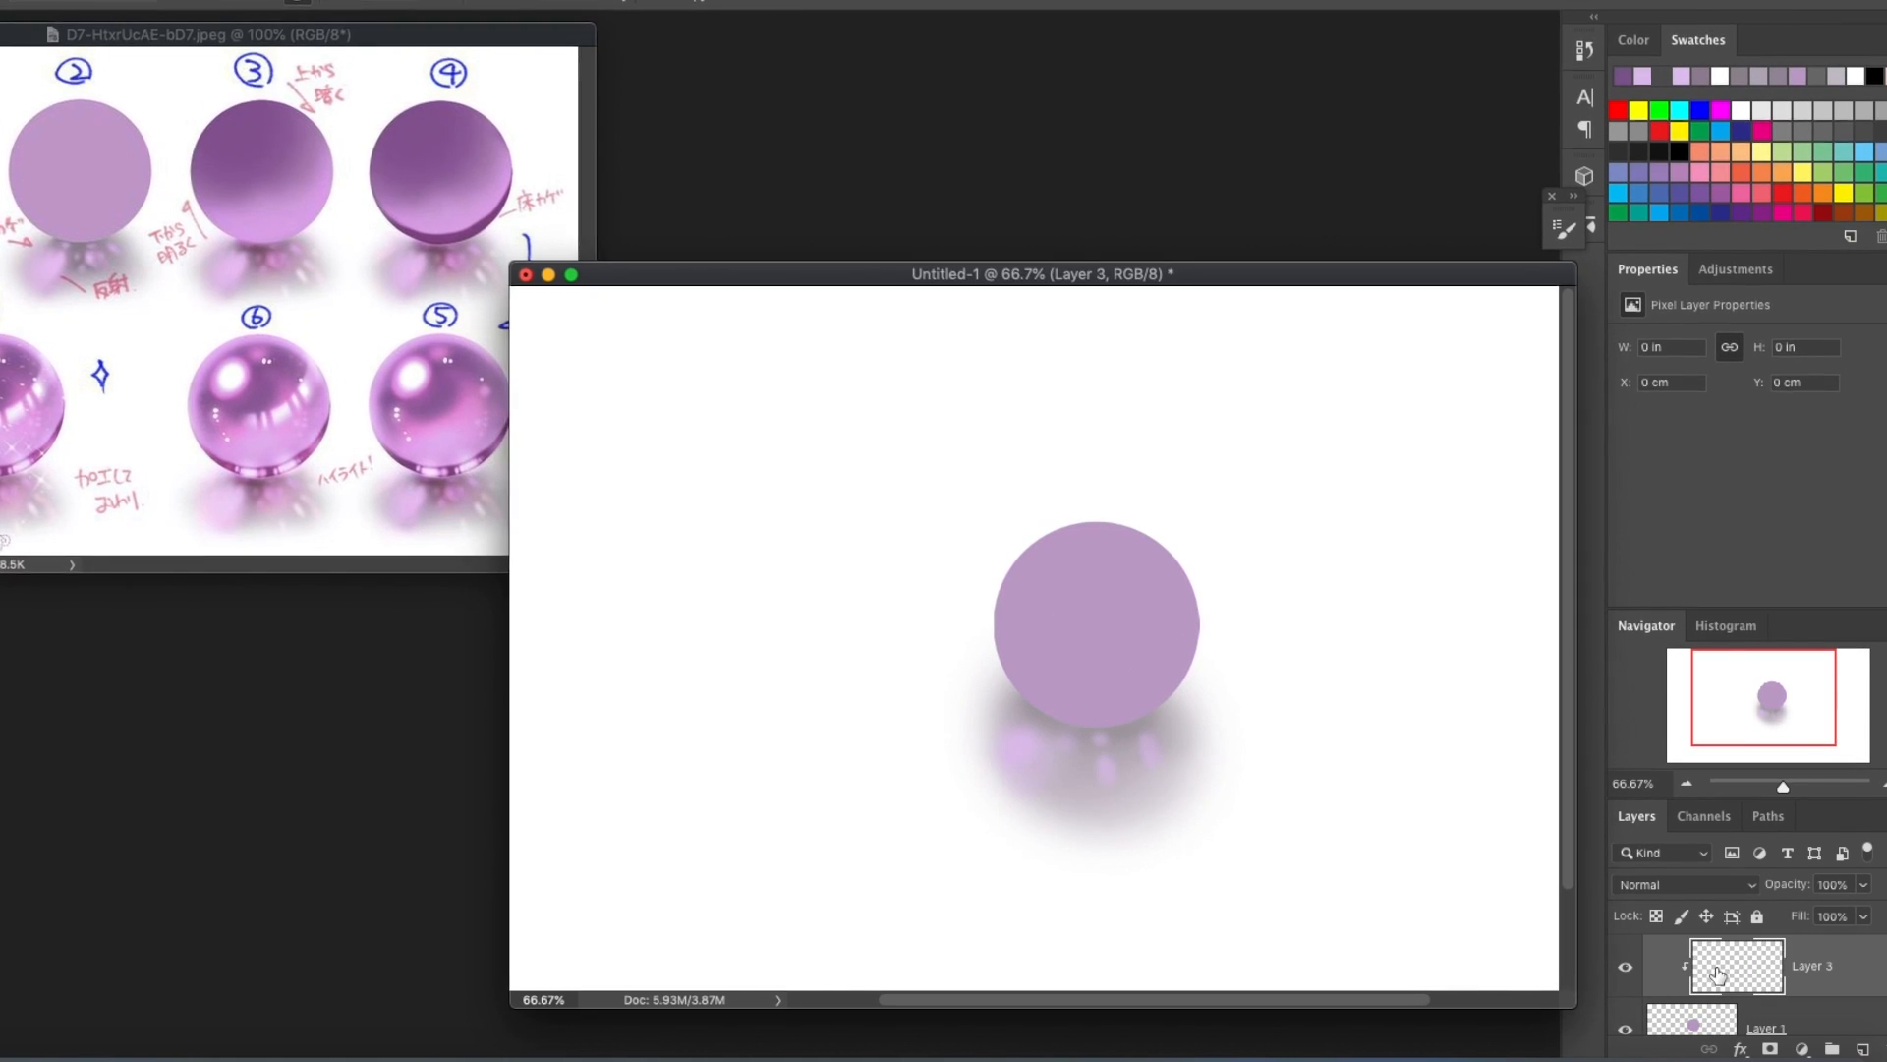
left_click_drag(1041, 589, 1106, 545)
left_click_drag(1018, 625, 1155, 556)
left_click(257, 191, "alt")
mouse_move(1050, 702)
left_mouse_down()
mouse_move(1084, 717)
mouse_move(1116, 700)
left_mouse_up()
left_click(1061, 572, "alt")
mouse_move(998, 614)
left_mouse_down()
mouse_move(1032, 551)
mouse_move(998, 560)
mouse_move(1047, 530)
left_mouse_up()
Refine the sphere's shading with sampled purples: a deep upper-left shadow, a light curved band across the lower part and a dark bottom rim.
left_click(217, 123, "alt")
left_click(246, 129, "alt")
mouse_move(1110, 601)
left_mouse_down()
mouse_move(1152, 506)
mouse_move(879, 562)
left_mouse_up()
left_click_drag(1033, 520, 887, 531)
left_click(245, 187, "alt")
left_click_drag(1091, 688, 993, 684)
left_click(149, 98, "alt")
mouse_move(908, 452)
left_mouse_down()
mouse_move(927, 646)
mouse_move(1091, 710)
mouse_move(1165, 589)
left_mouse_up()
left_click(359, 183, "alt")
mouse_move(905, 654)
left_mouse_down()
mouse_move(1175, 551)
mouse_move(911, 667)
left_mouse_up()
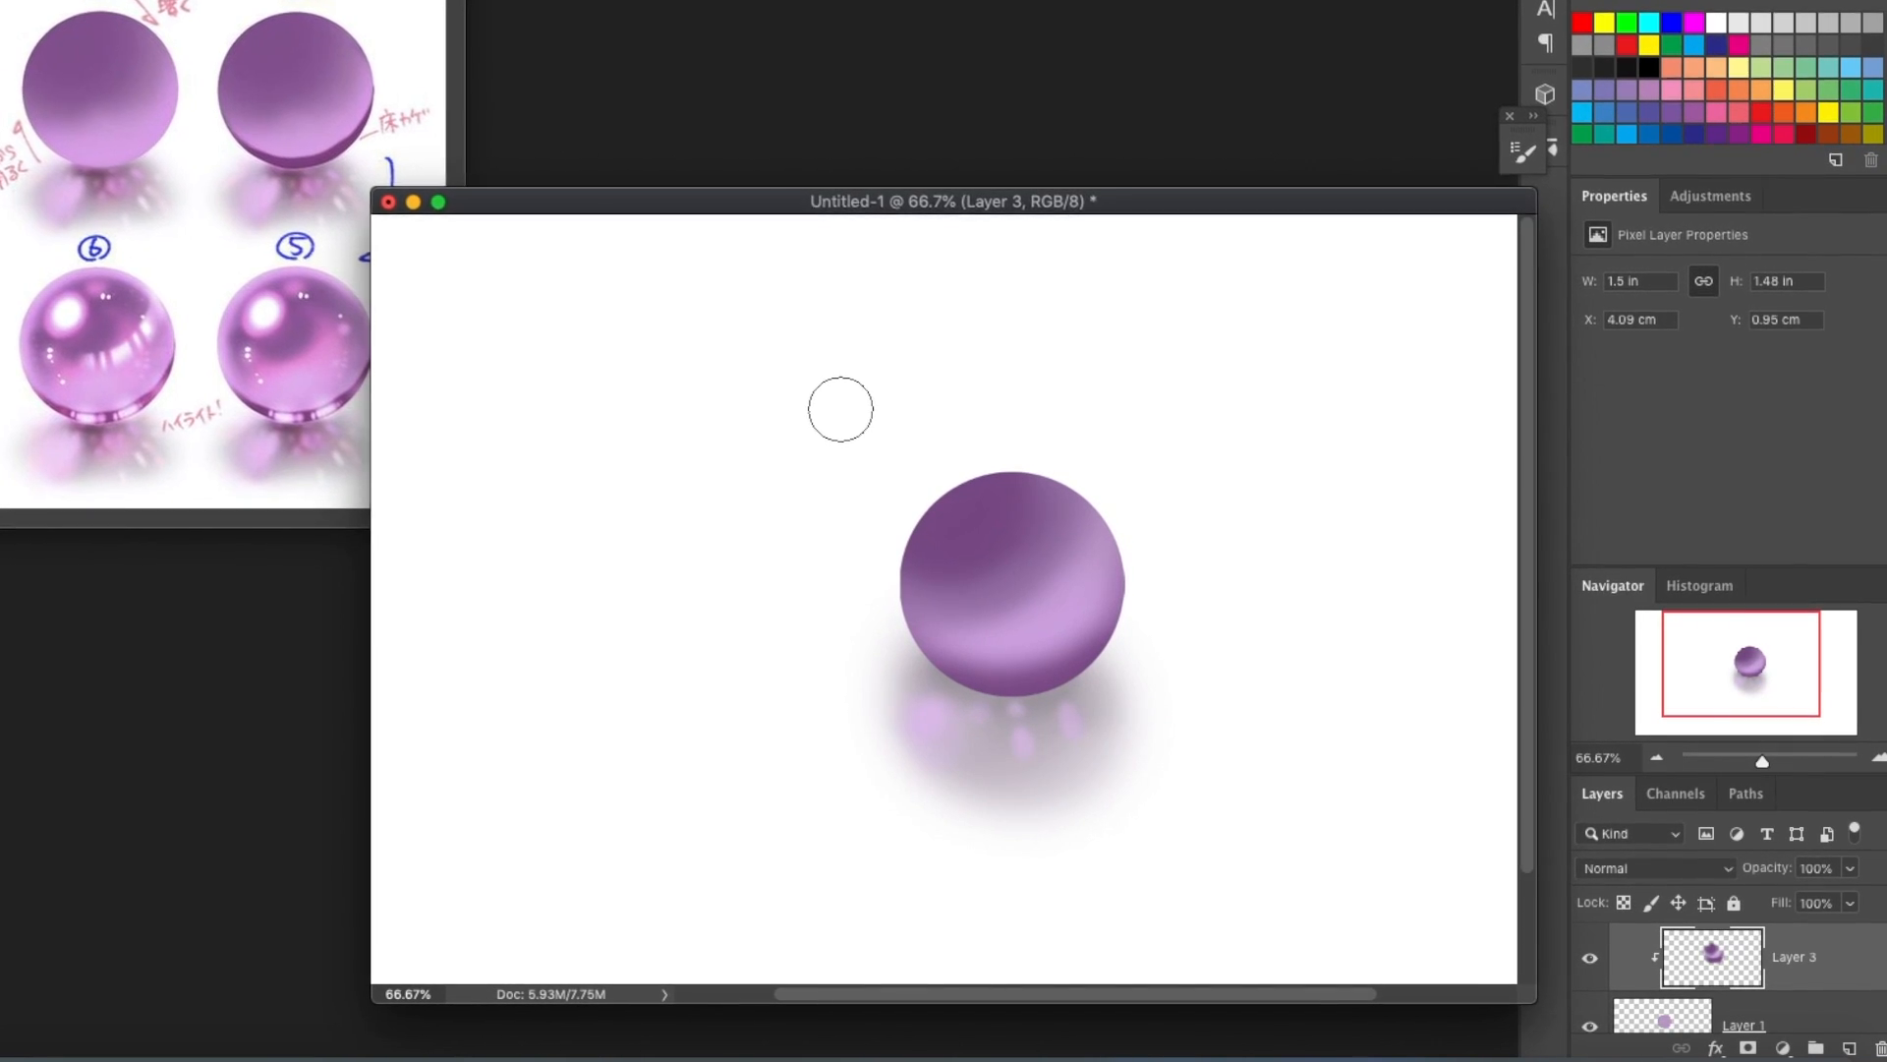
Try to paint a dark purple contact shadow below the sphere on Layer 1 with a smaller brush.
left_click(1718, 1011)
key("bracketleft")
key("bracketleft")
key("bracketleft")
mouse_move(984, 719)
left_mouse_down()
mouse_move(1019, 712)
mouse_move(970, 759)
mouse_move(930, 689)
mouse_move(945, 723)
mouse_move(1014, 676)
left_mouse_up()
key("bracketleft")
key("bracketleft")
key("bracketleft")
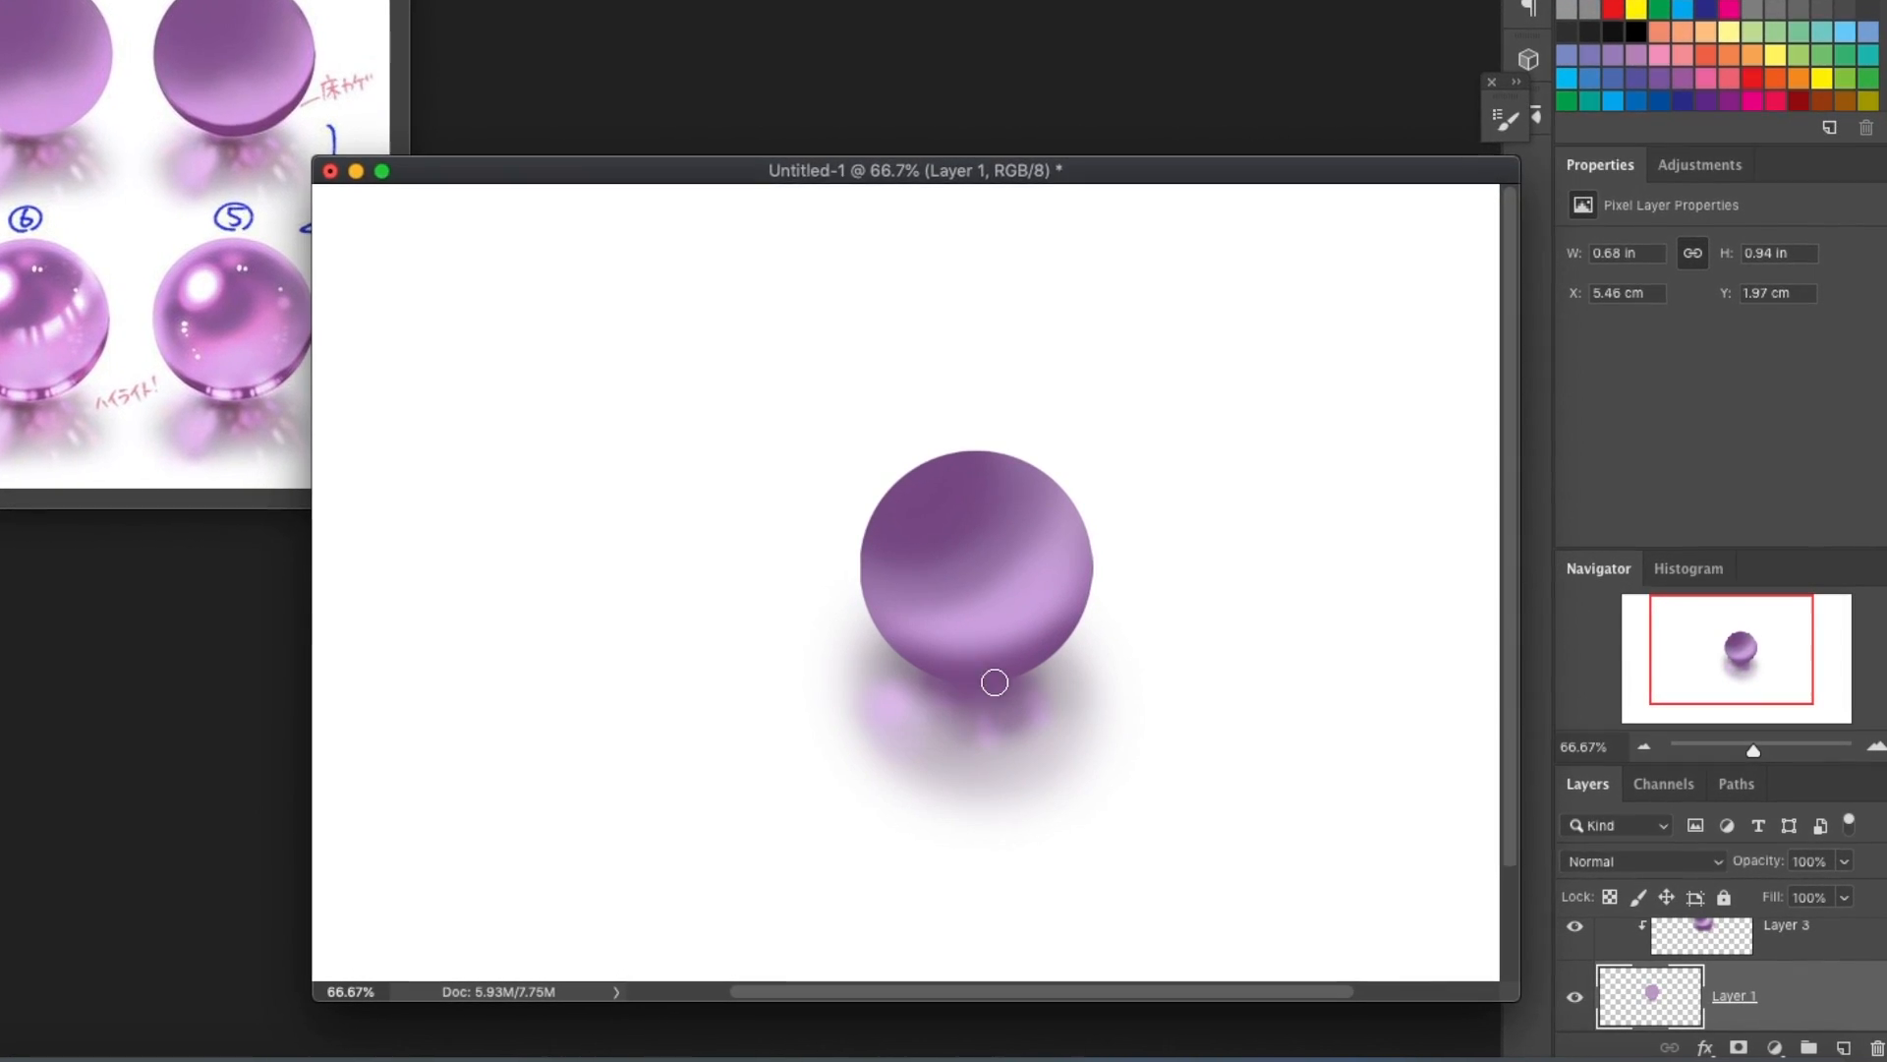
key("super+z")
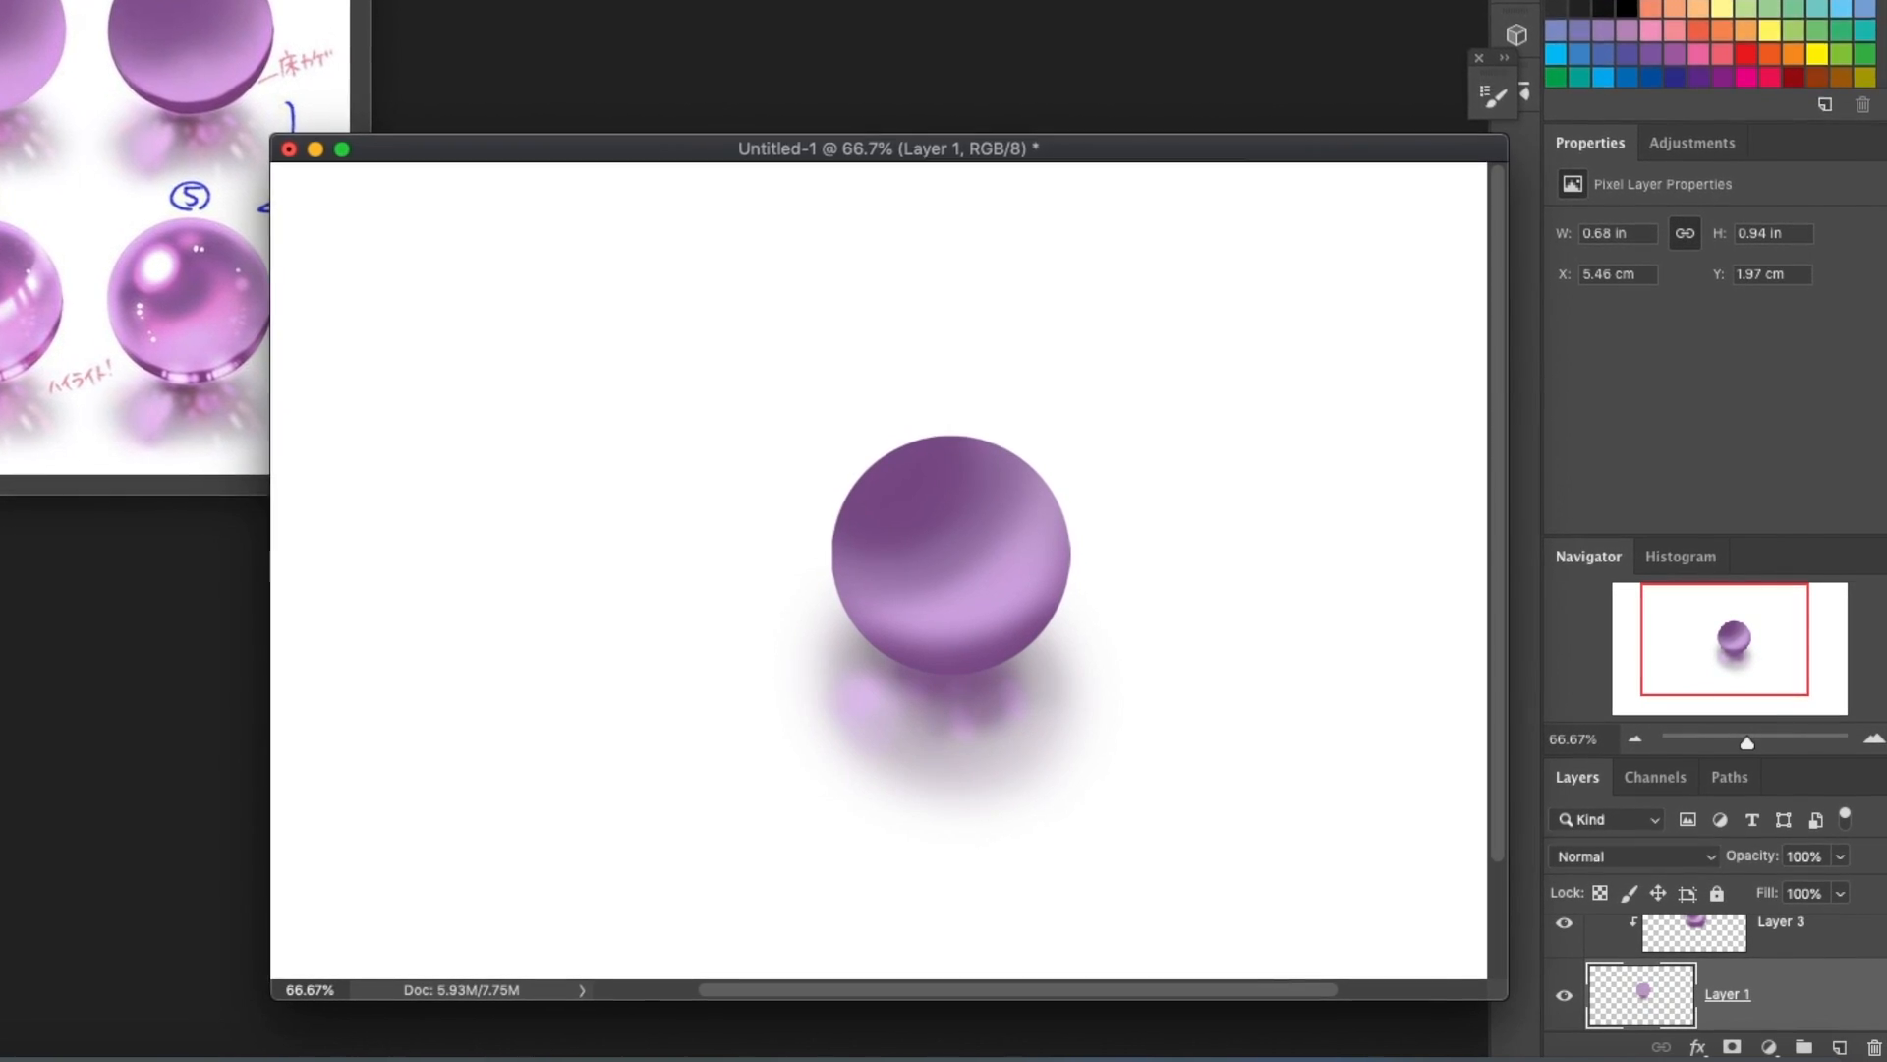
Try to paint darker streaks between the reflection spots under the sphere.
left_click(937, 63)
left_click(1455, 40)
left_click_drag(925, 691, 915, 713)
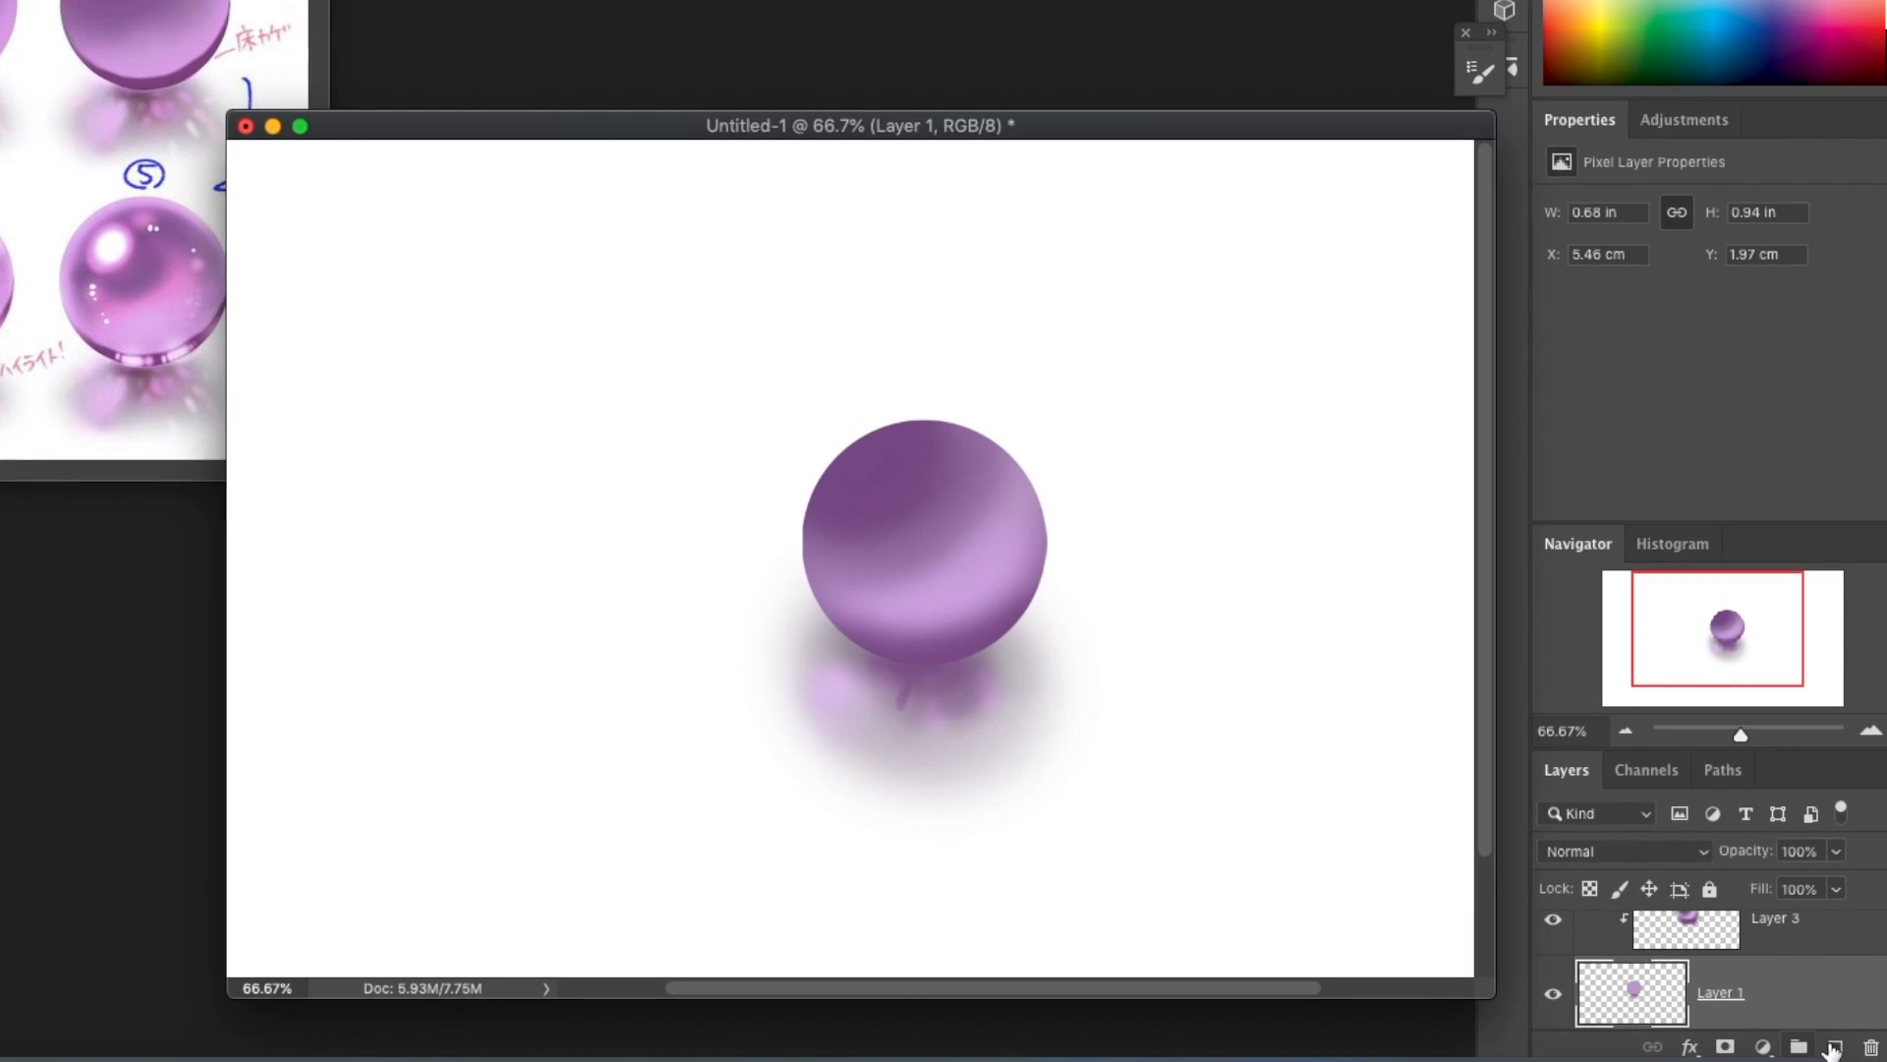
key("super+shift+alt+n")
mouse_move(945, 658)
left_mouse_down()
mouse_move(804, 658)
mouse_move(871, 659)
mouse_move(818, 803)
mouse_move(833, 857)
left_mouse_up()
left_click(1867, 1047)
scroll(1110, 788, "down", 5)
scroll(1745, 998, "down", 3)
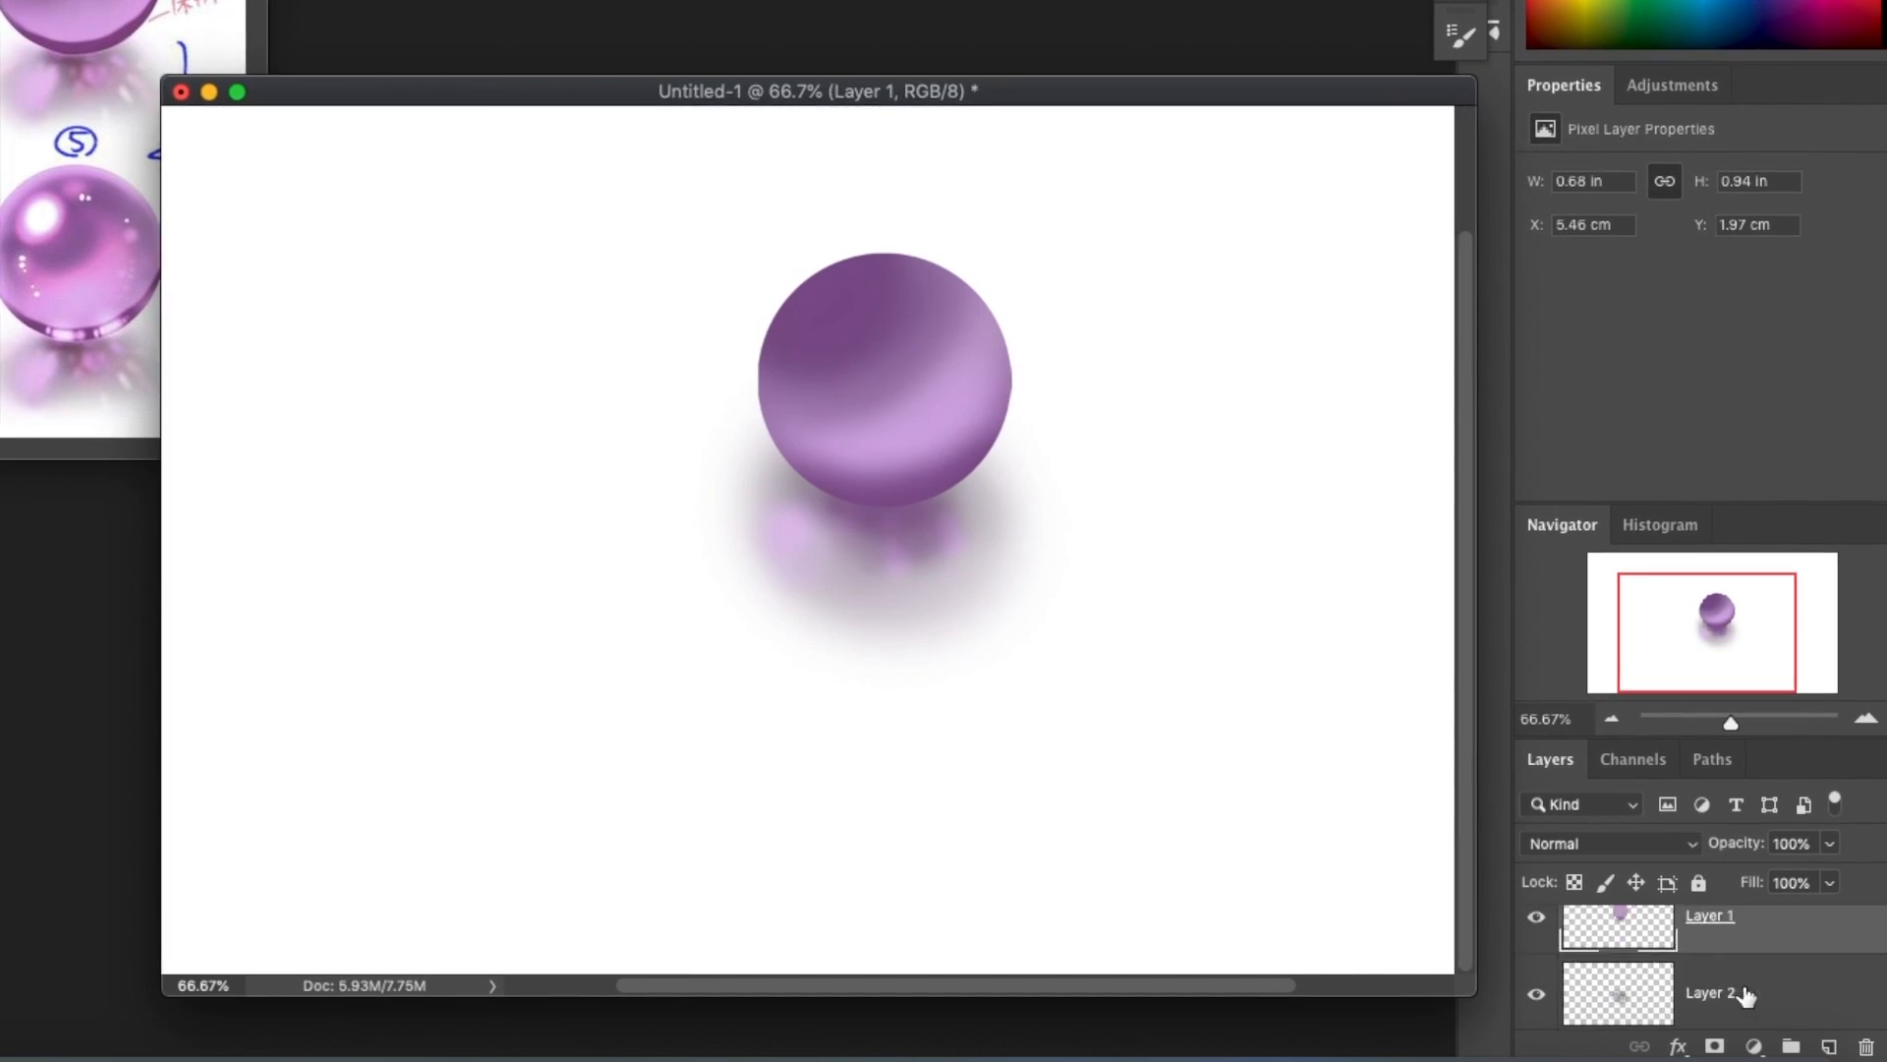
On Layer 2, paint a dark contact shadow under the sphere and dot small light purple reflection spots around it.
left_click(1628, 936)
key("super+z")
key("super+z")
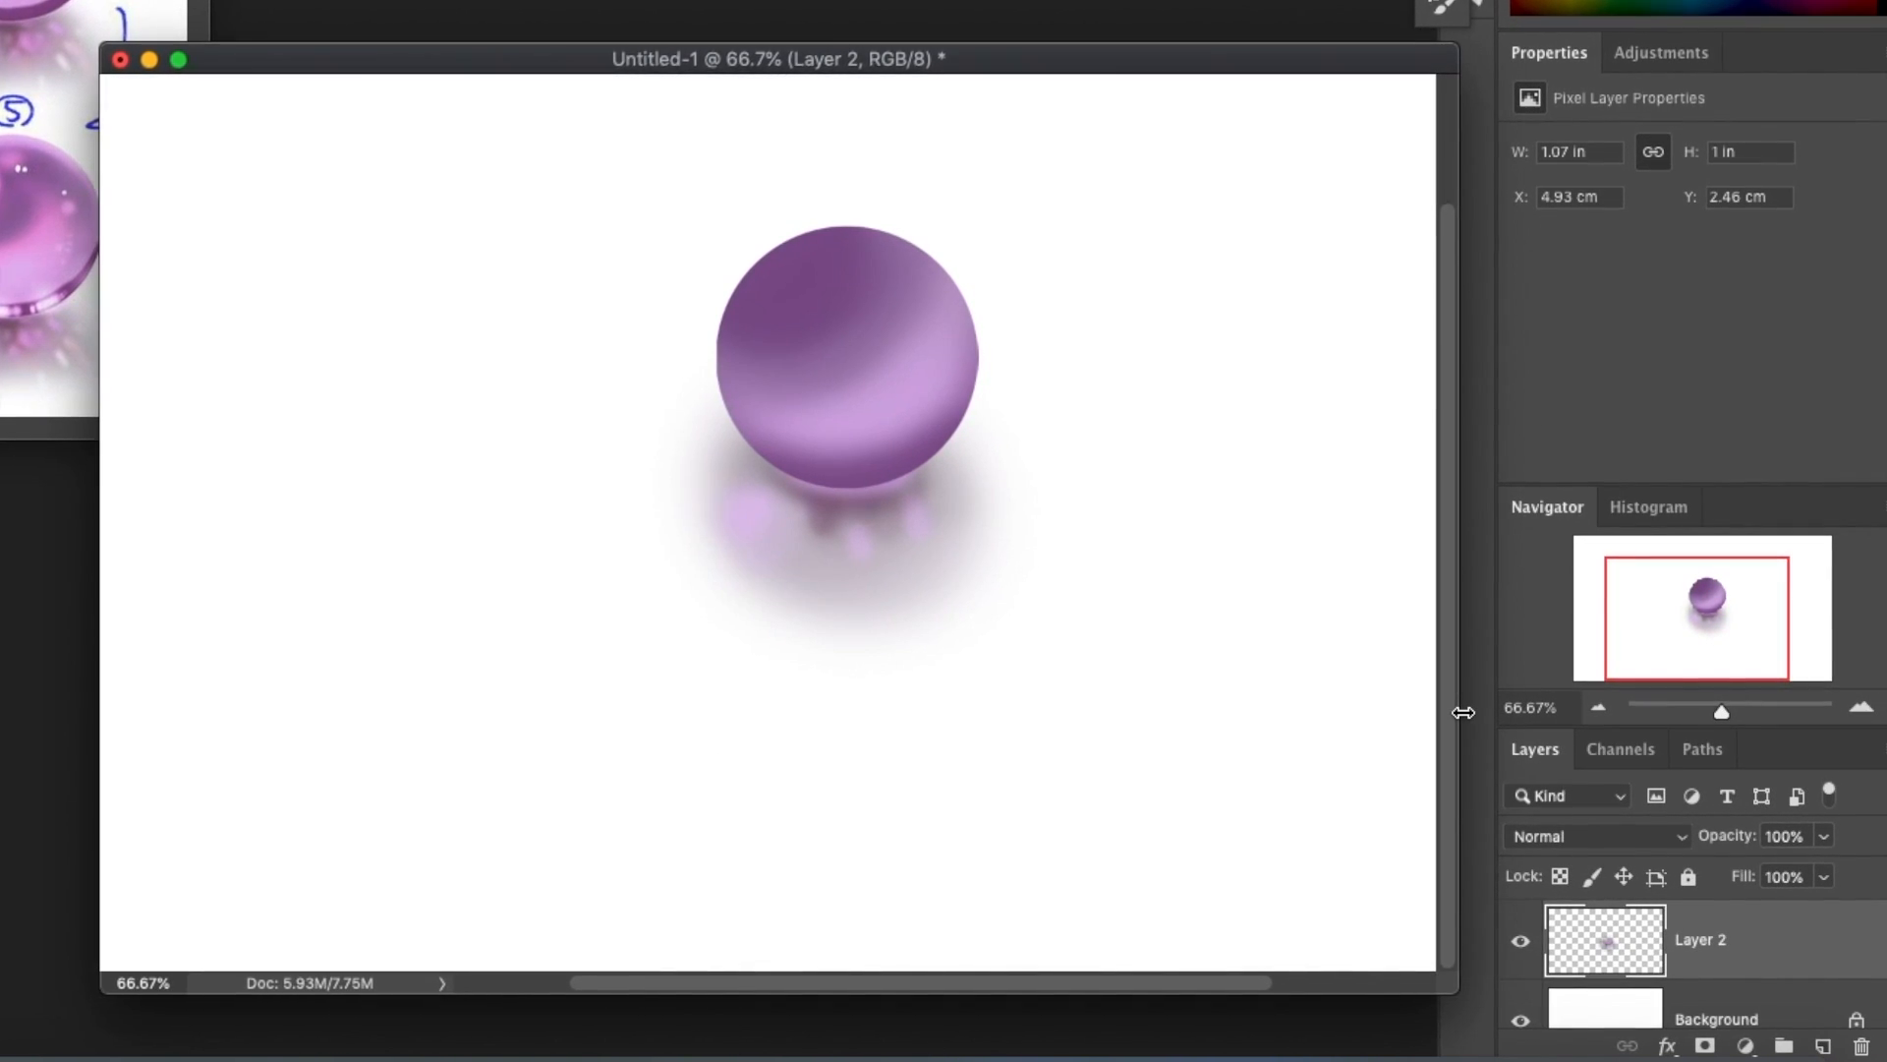
left_click(812, 575)
key("[")
key("[")
left_click_drag(937, 487, 948, 505)
left_click(877, 510)
left_click(821, 523)
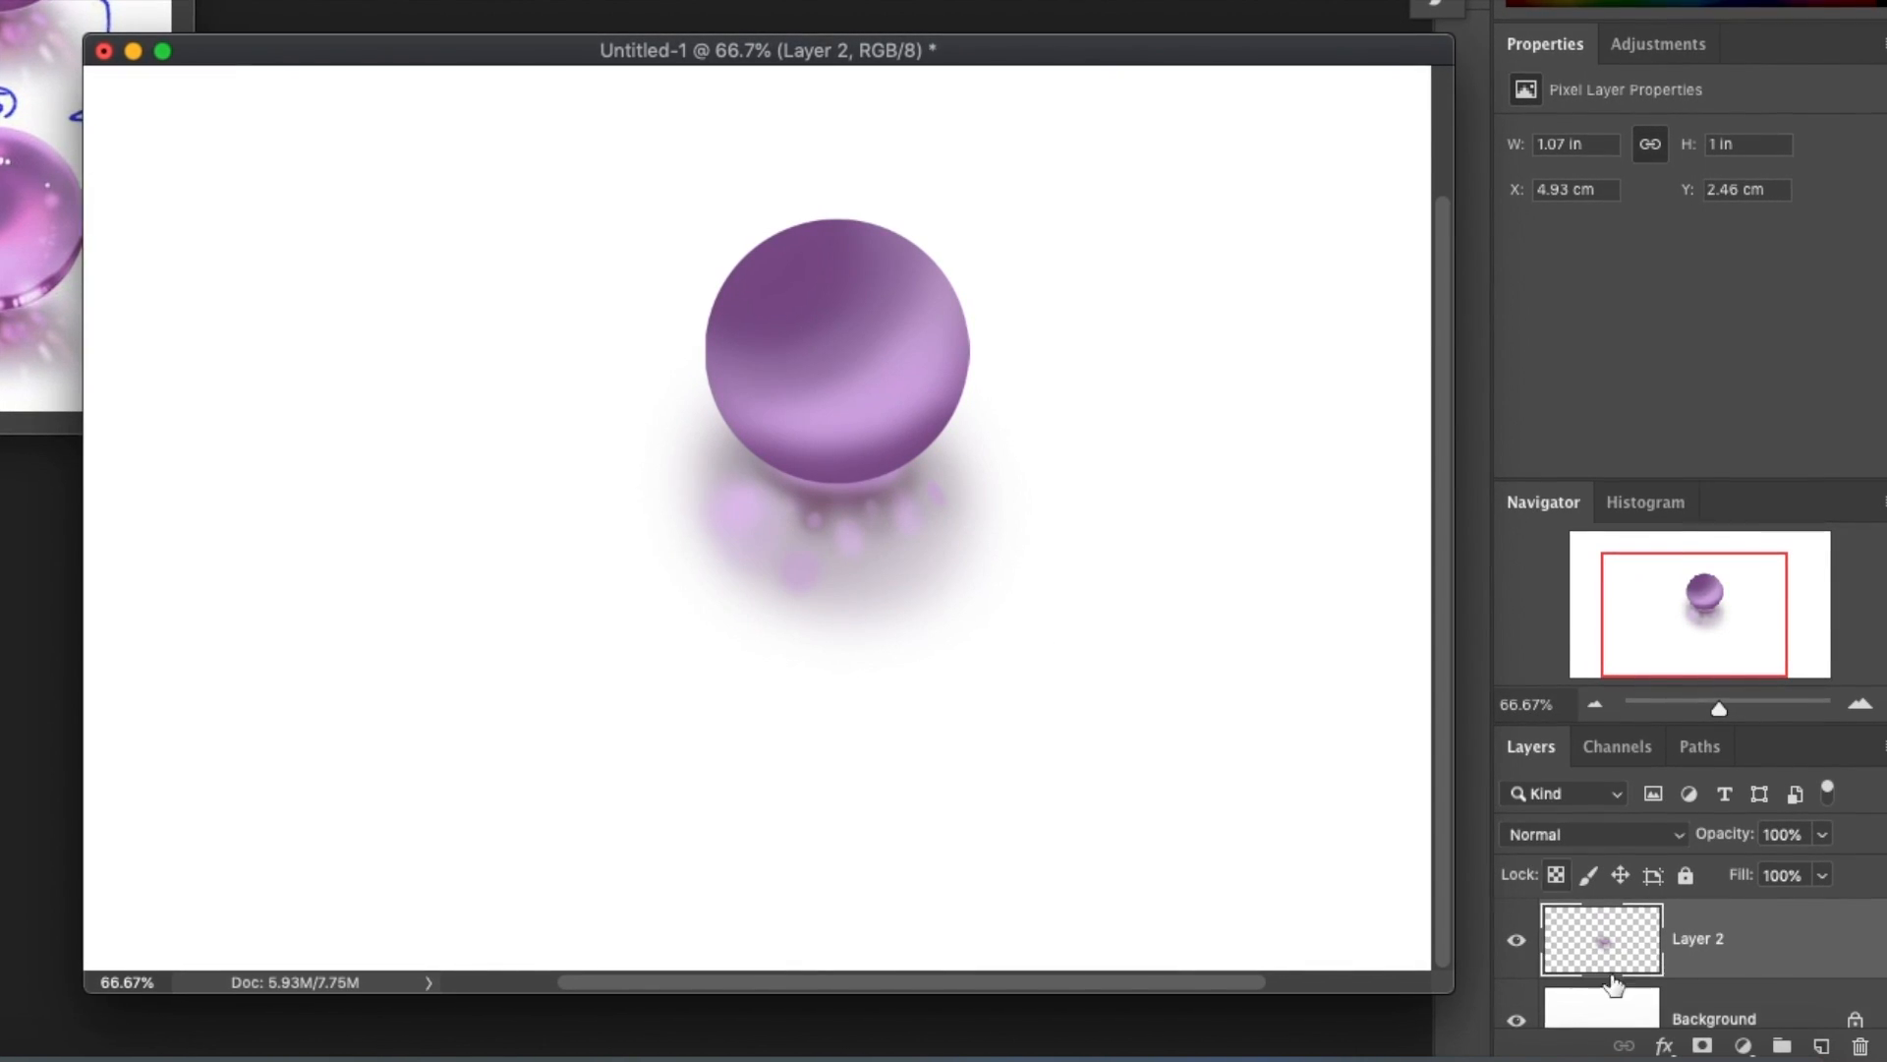
Make the clipped shading layer, Layer 3, active for painting on the sphere.
scroll(1654, 936, "up", 3)
left_click(1658, 937)
Try strokes along the sphere's upper-right edge with different brush sizes, undoing them.
mouse_move(905, 233)
left_mouse_down()
mouse_move(725, 270)
mouse_move(712, 382)
mouse_move(881, 223)
mouse_move(922, 263)
left_mouse_up()
key("super+z")
key("super+z")
key("]")
key("]")
key("]")
key("super+z")
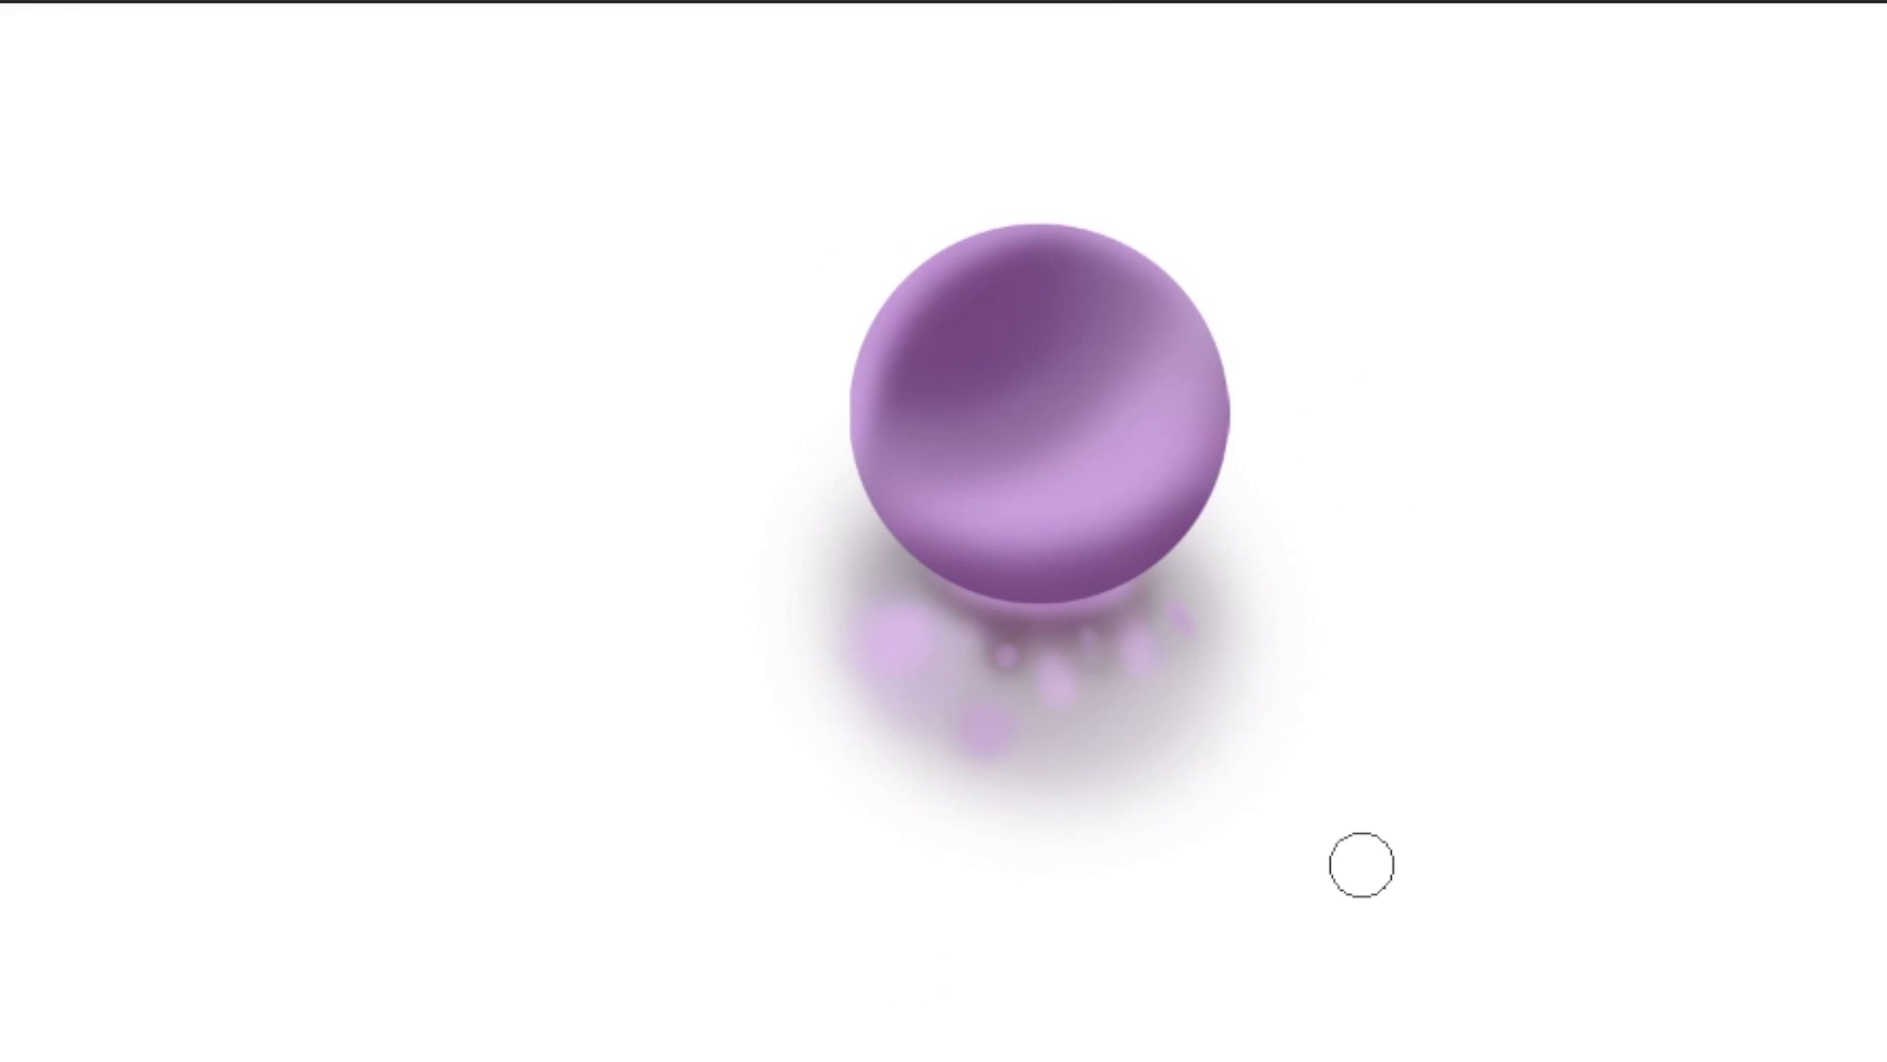
Paint a light purple rim and soft round spots on the sphere's upper half, plus pink glows and a curved pink reflection inside.
mouse_move(973, 324)
left_mouse_down()
mouse_move(951, 367)
mouse_move(976, 344)
left_mouse_up()
key("[")
key("[")
left_click(1055, 288)
key("]")
key("]")
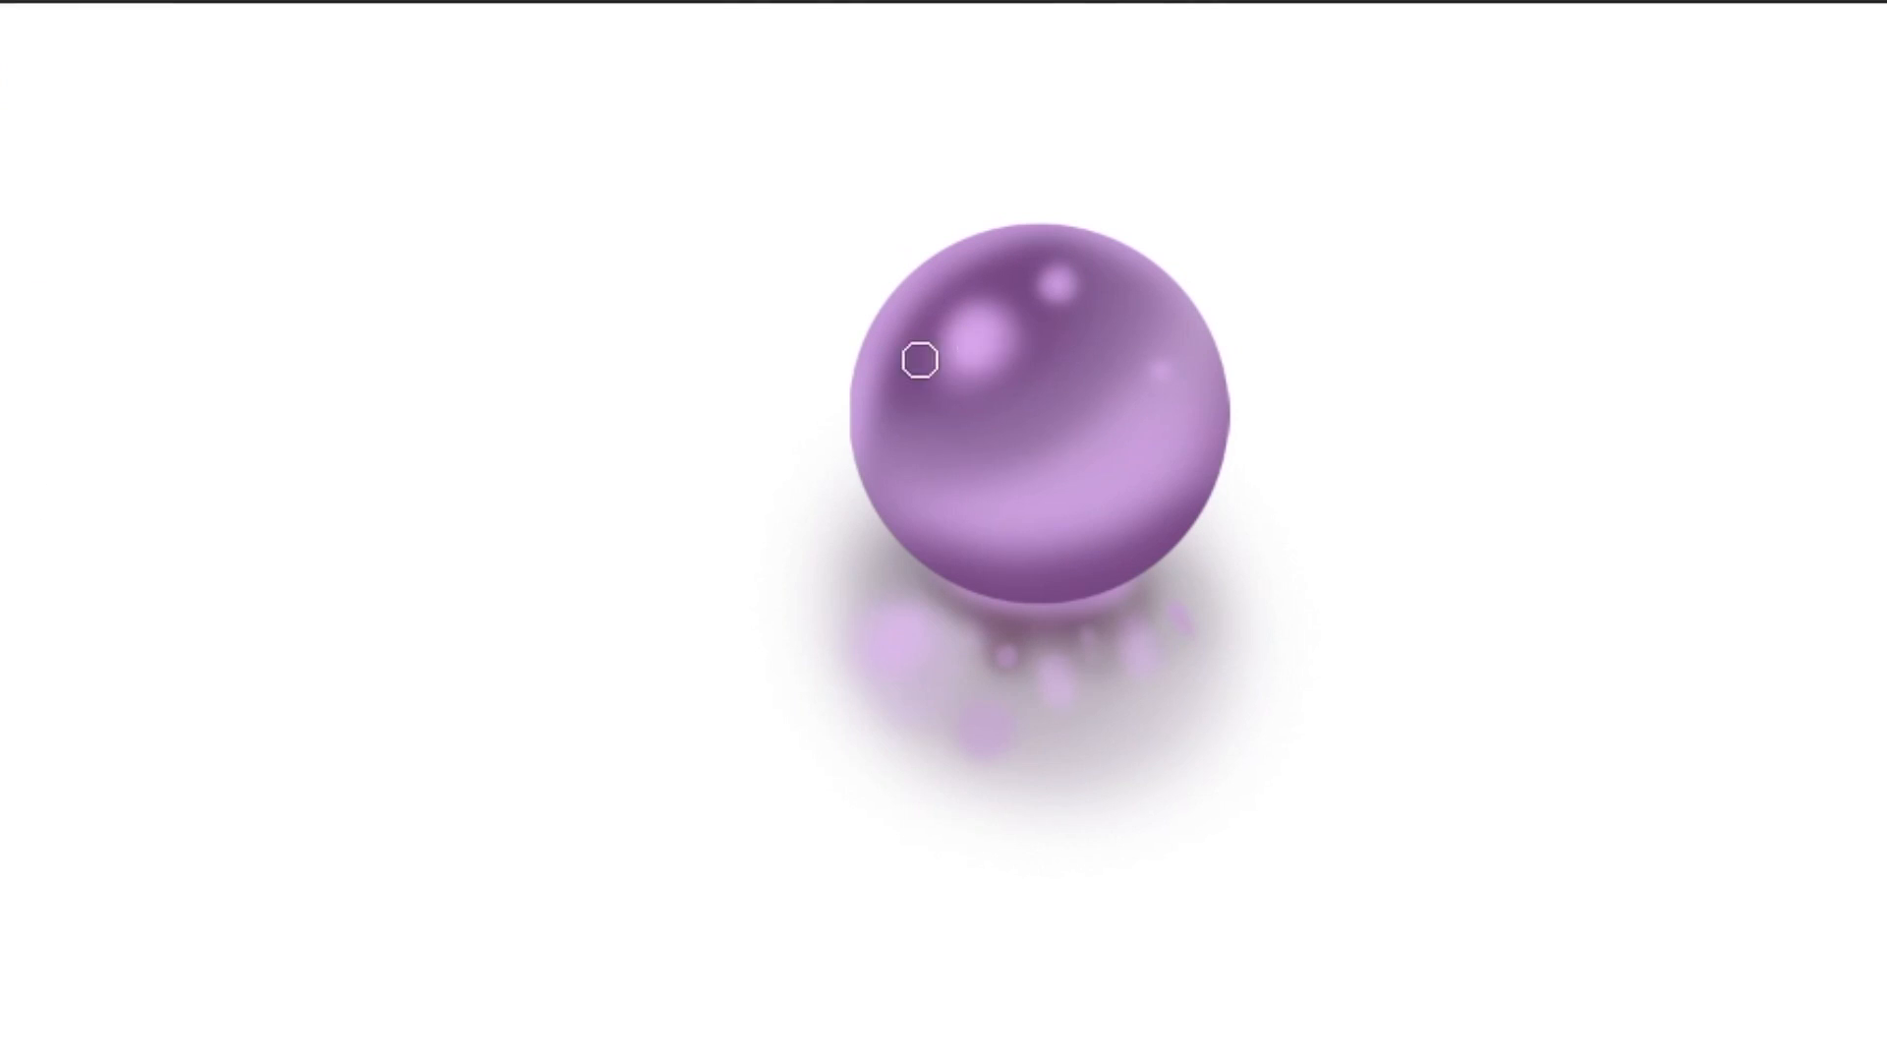
left_click_drag(993, 447, 1109, 421)
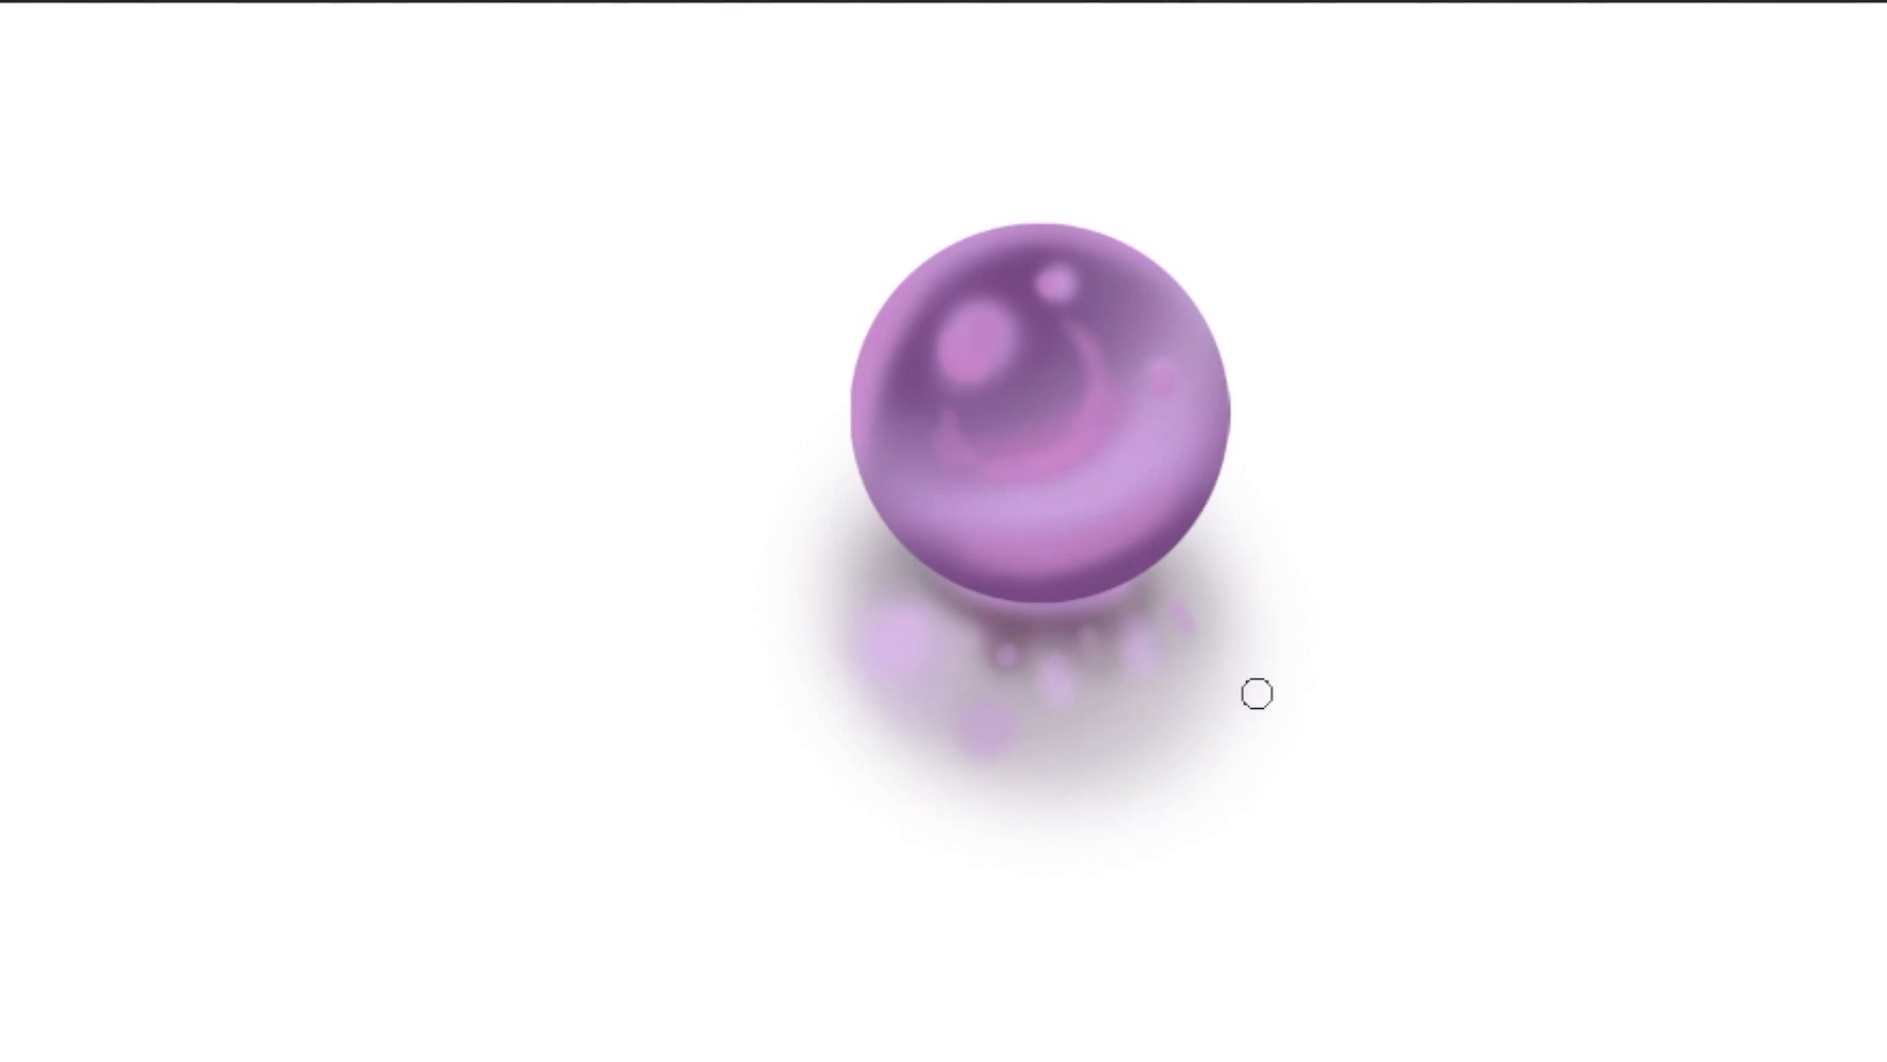
Paint a bright white highlight over the sphere's large upper-left spot and dot tiny white sparkles near the top and left edge.
mouse_move(975, 346)
left_mouse_down()
mouse_move(950, 359)
mouse_move(940, 338)
left_mouse_up()
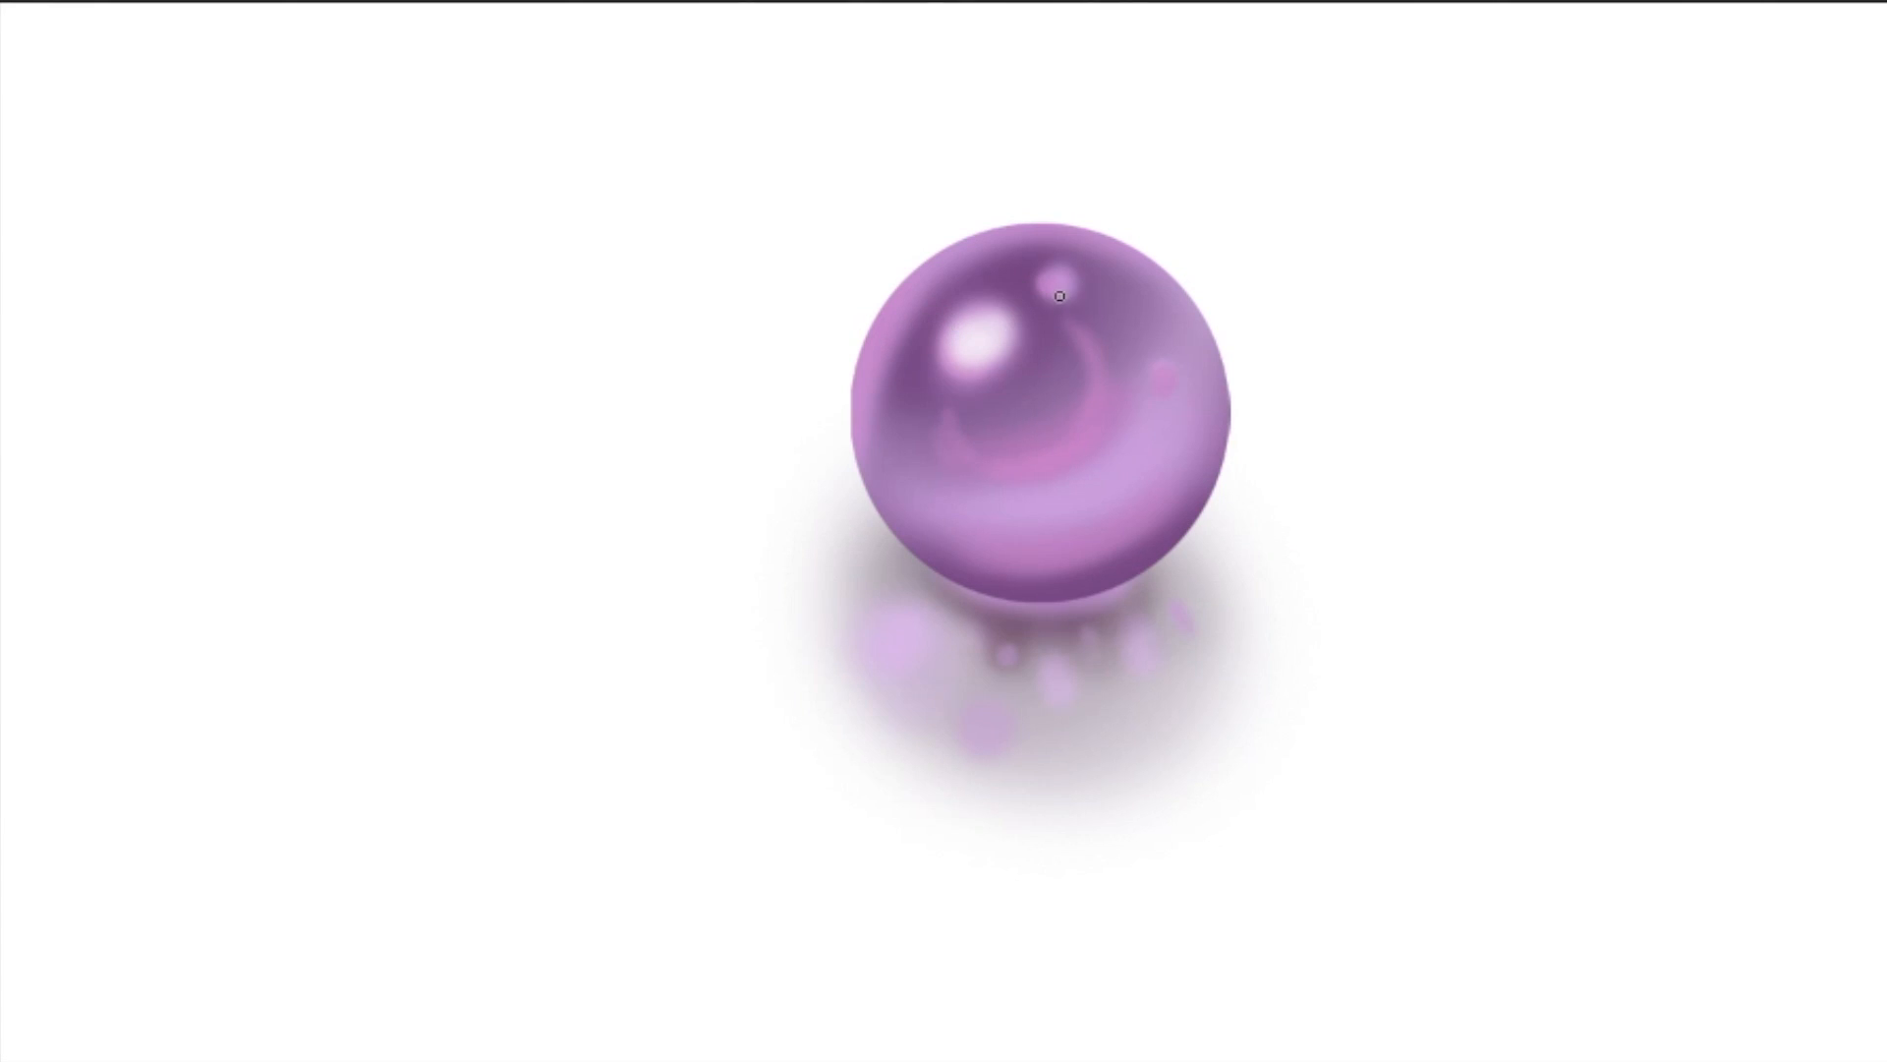
left_click(925, 418)
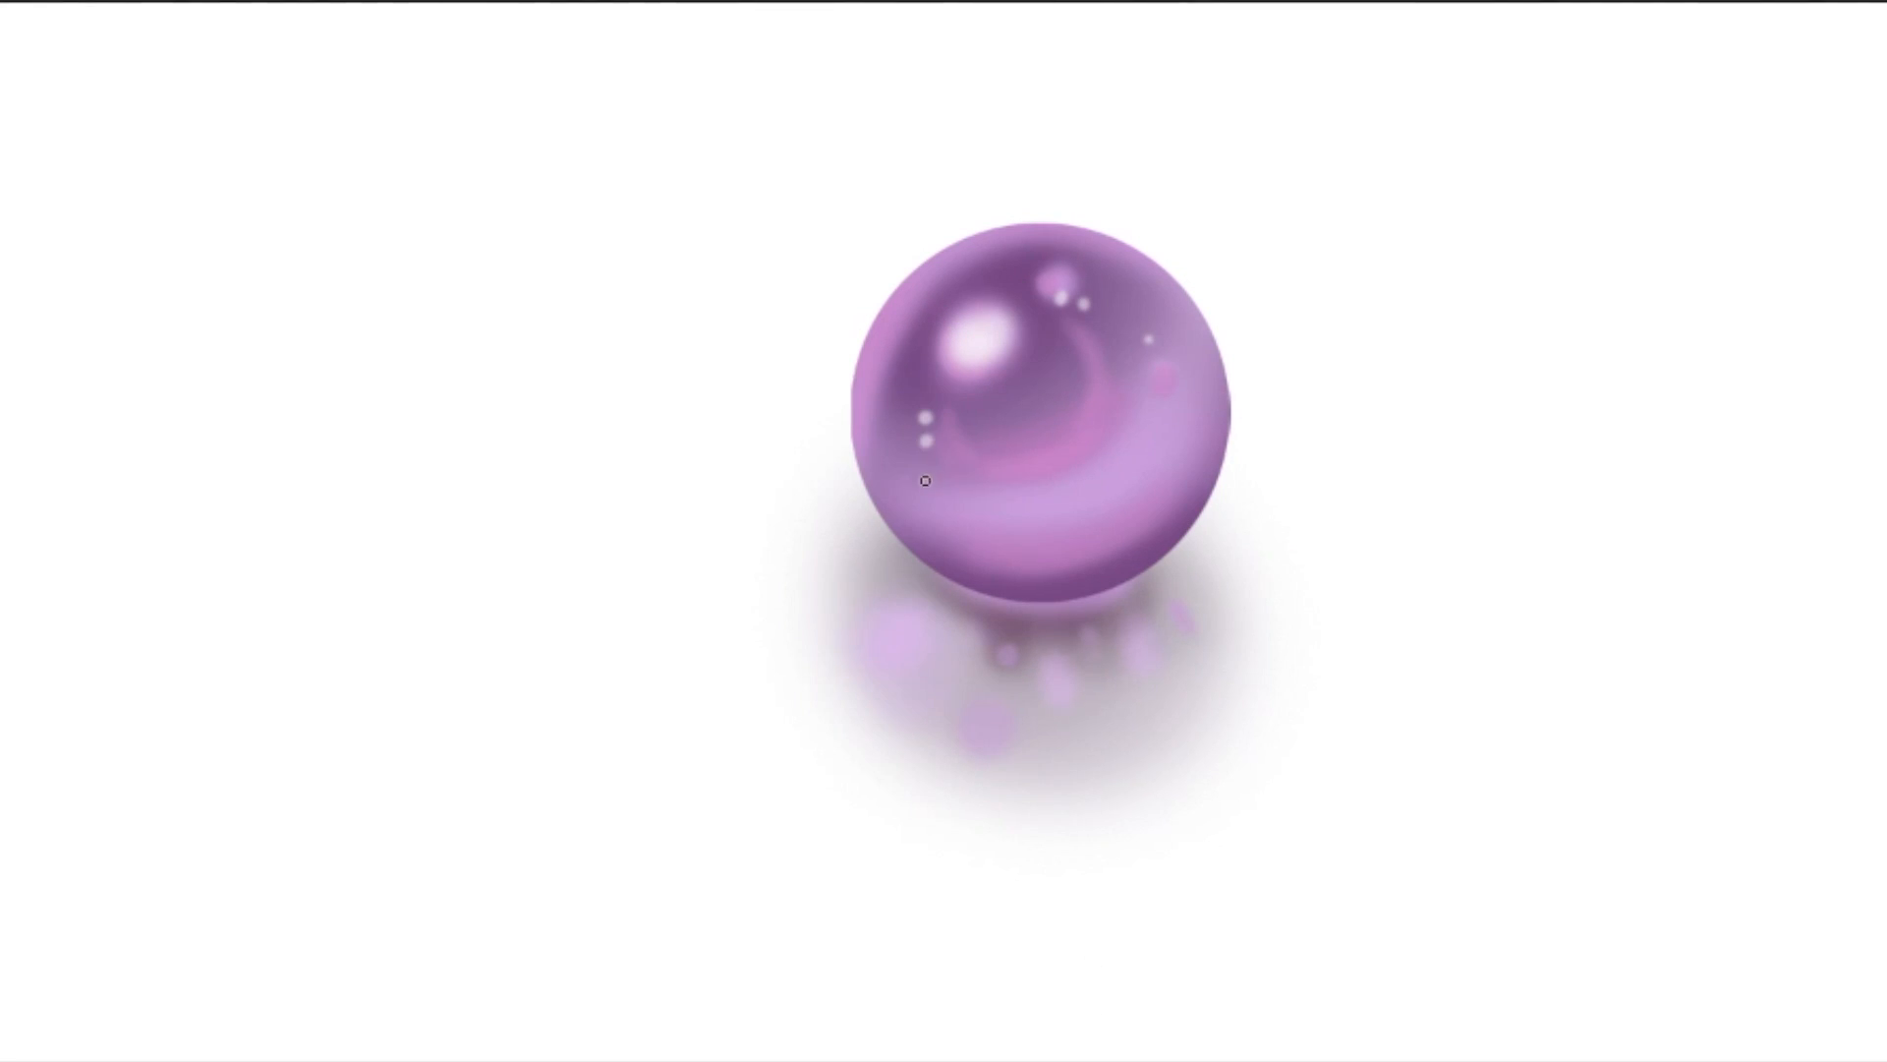